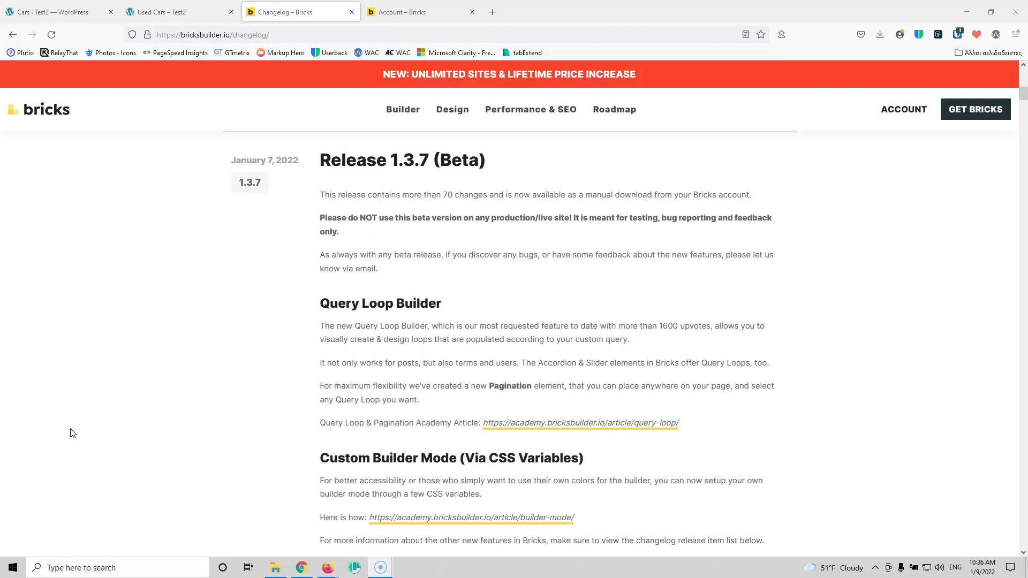
Step: Check the theme versions offered for download on the Bricks account page, reloading the page to refresh the list
{"action": "left_click", "coordinate": [258, 369]}
{"action": "left_click", "coordinate": [436, 13]}
{"action": "left_click", "coordinate": [492, 218]}
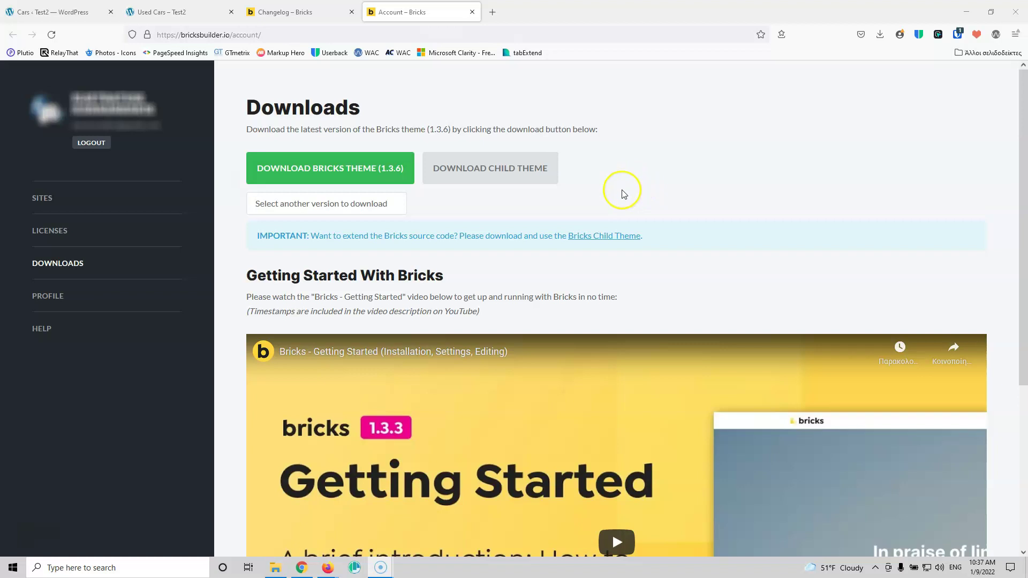
{"action": "left_click", "coordinate": [329, 204]}
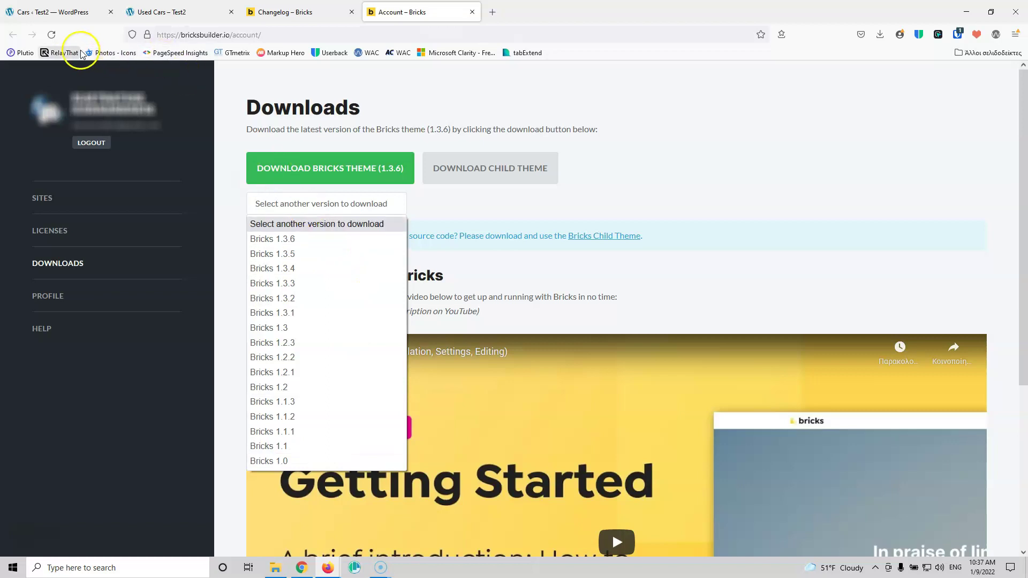
{"action": "left_click", "coordinate": [53, 38]}
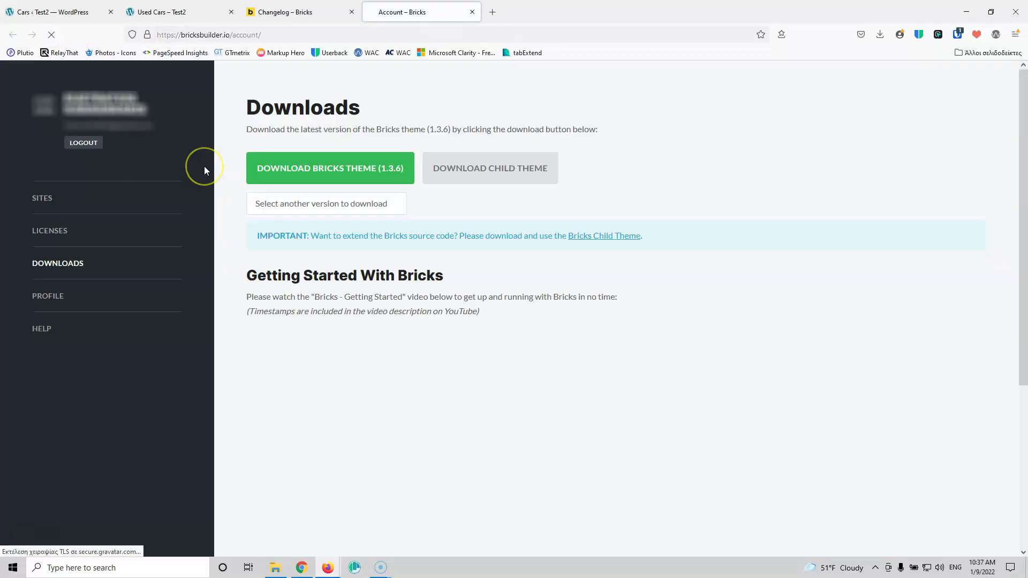
{"action": "left_click", "coordinate": [330, 205]}
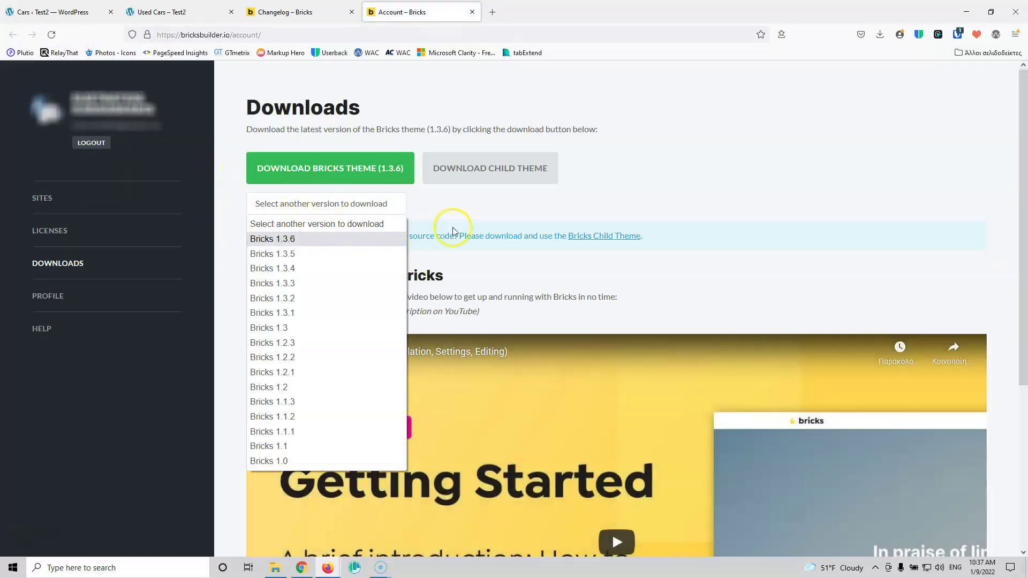
{"action": "left_click", "coordinate": [496, 204]}
Step: Review the Bricks 1.3.7 (Beta) release notes and its list of changes in the changelog
{"action": "left_click", "coordinate": [323, 16]}
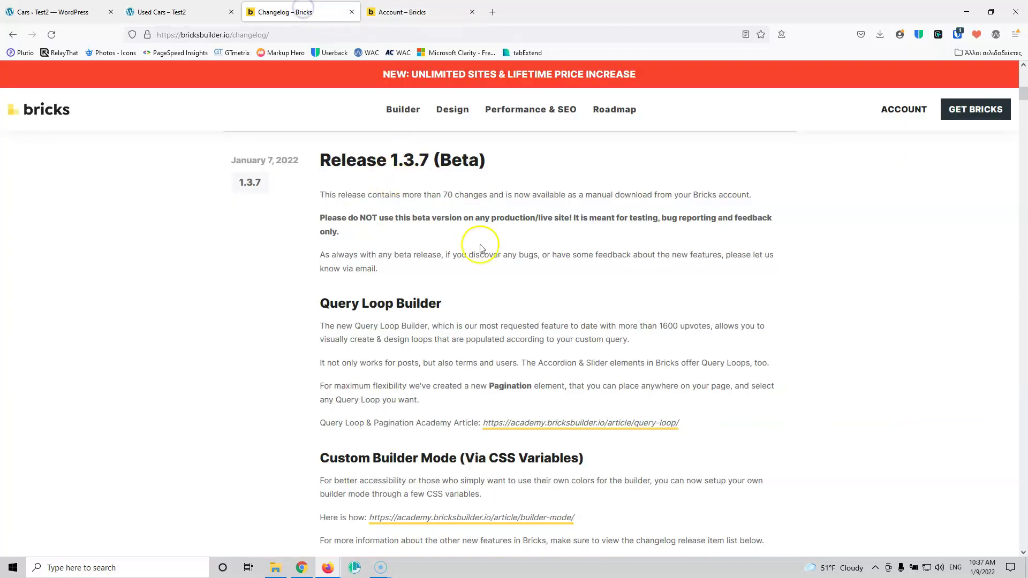
{"action": "scroll", "coordinate": [503, 244], "scroll_direction": "down", "scroll_amount": 8}
{"action": "scroll", "coordinate": [535, 248], "scroll_direction": "down", "scroll_amount": 15}
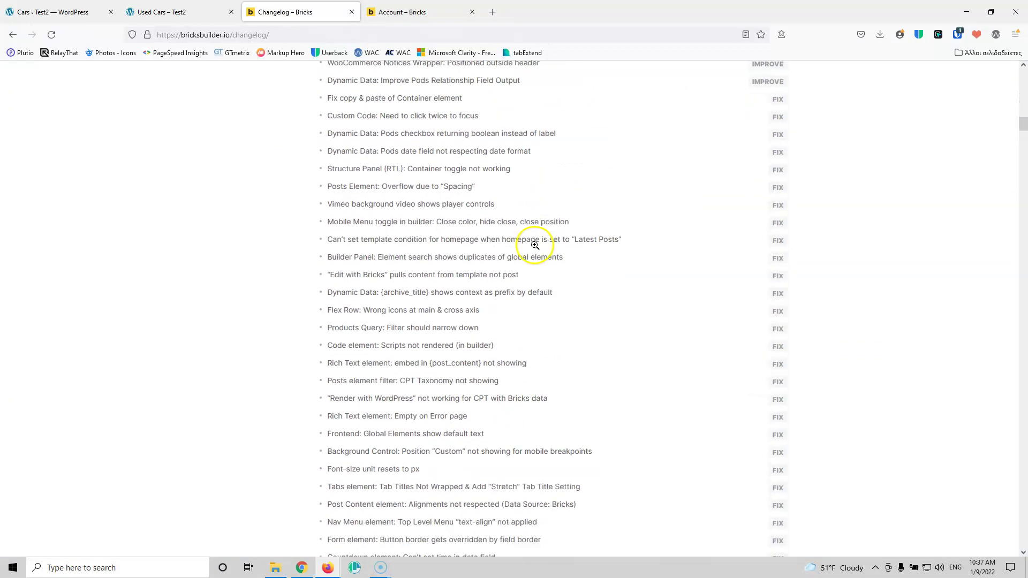
{"action": "scroll", "coordinate": [535, 245], "scroll_direction": "up", "scroll_amount": 5}
{"action": "scroll", "coordinate": [535, 245], "scroll_direction": "up", "scroll_amount": 15}
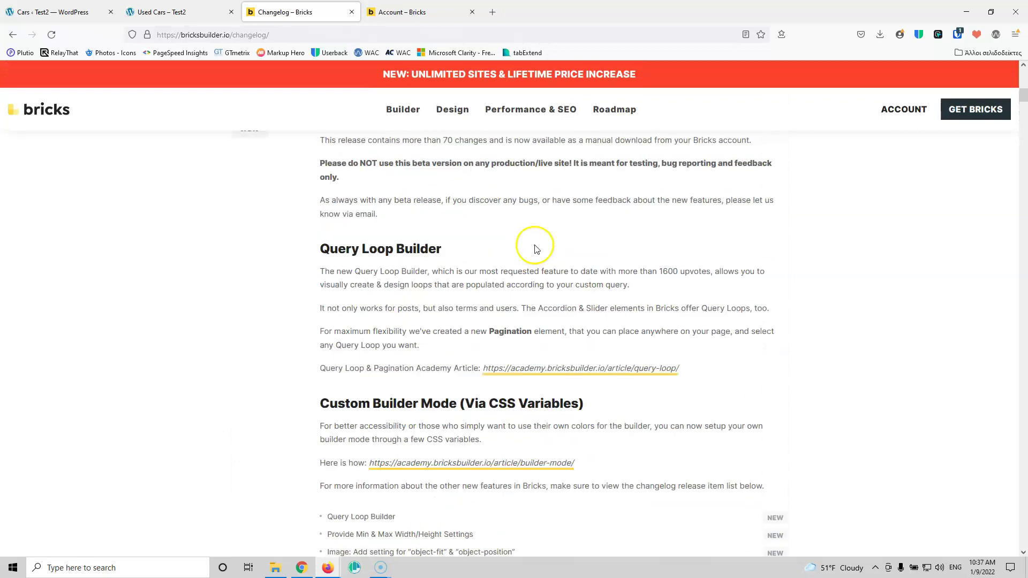
{"action": "scroll", "coordinate": [536, 246], "scroll_direction": "down", "scroll_amount": 2}
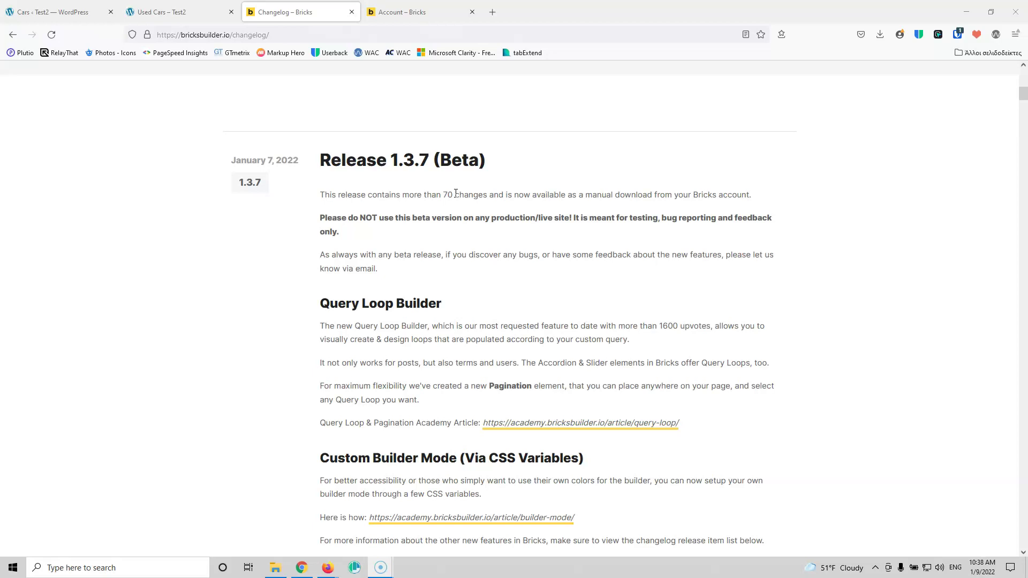
Step: Examine the fields of the Car Details custom field group in the WordPress admin, opened separately and closed again
{"action": "left_click", "coordinate": [84, 7]}
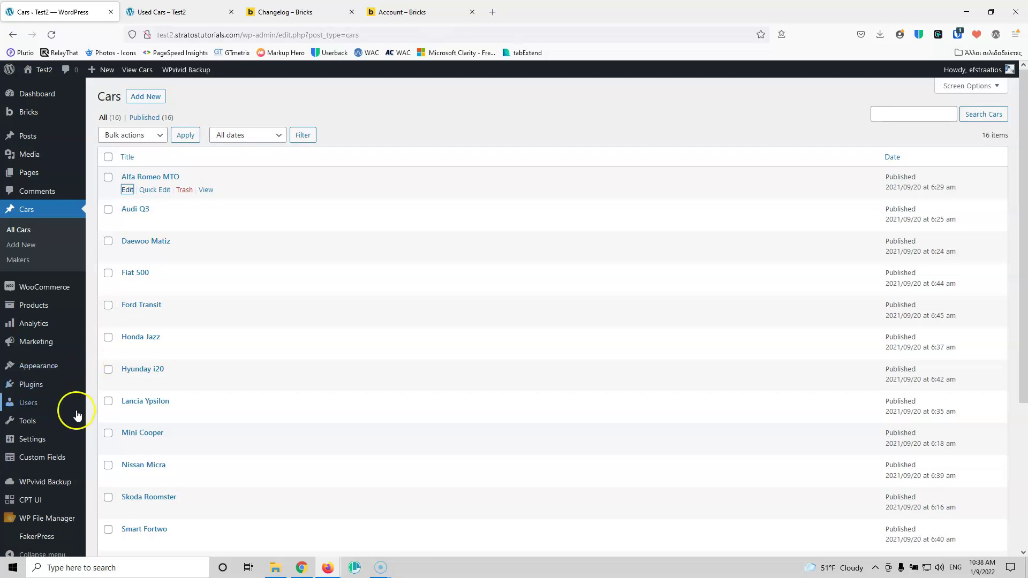
{"action": "middle_click", "coordinate": [99, 459]}
{"action": "left_click", "coordinate": [160, 12]}
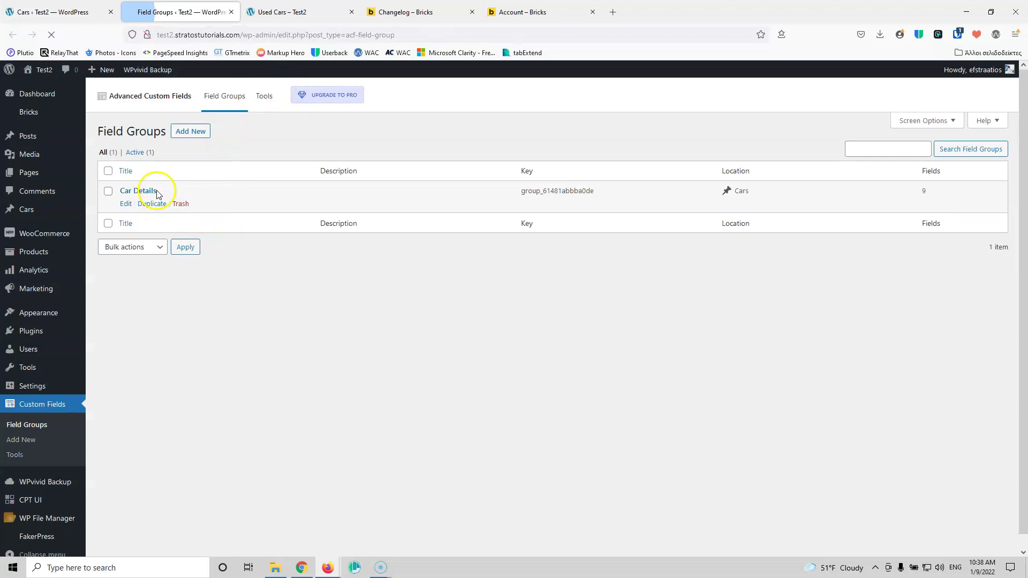
{"action": "left_click", "coordinate": [128, 204]}
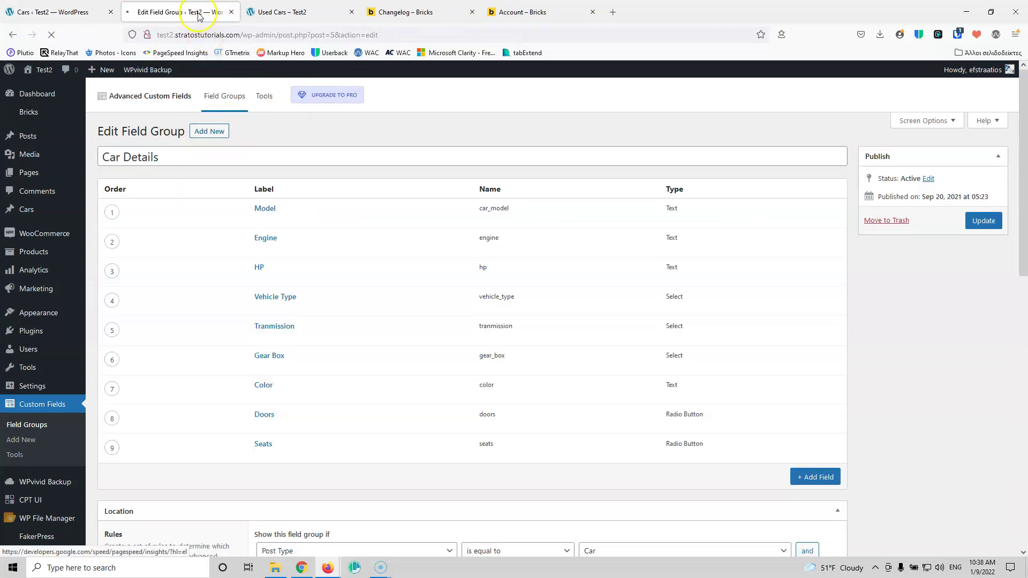
{"action": "mouse_move", "coordinate": [231, 213]}
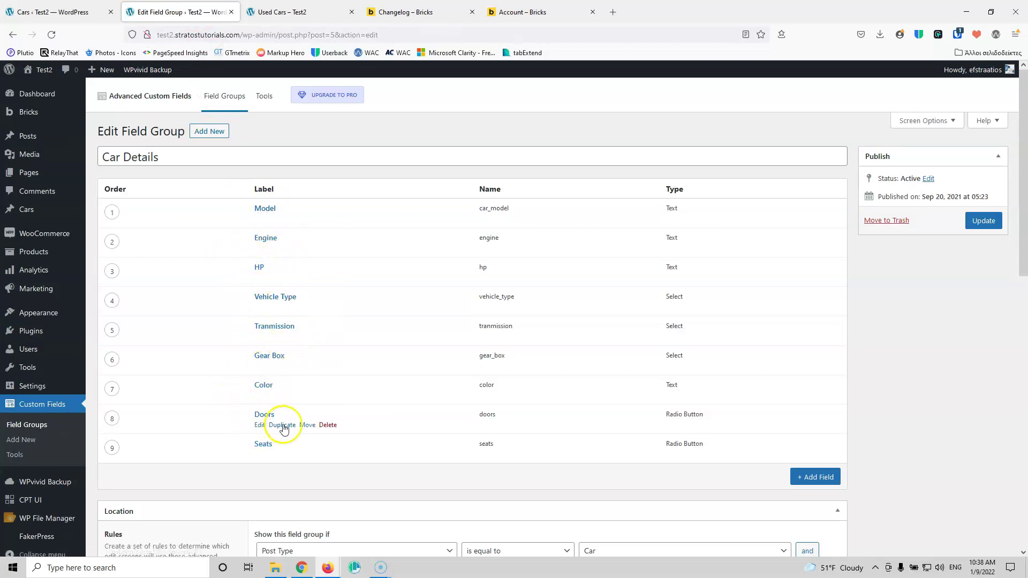
{"action": "left_click", "coordinate": [232, 11]}
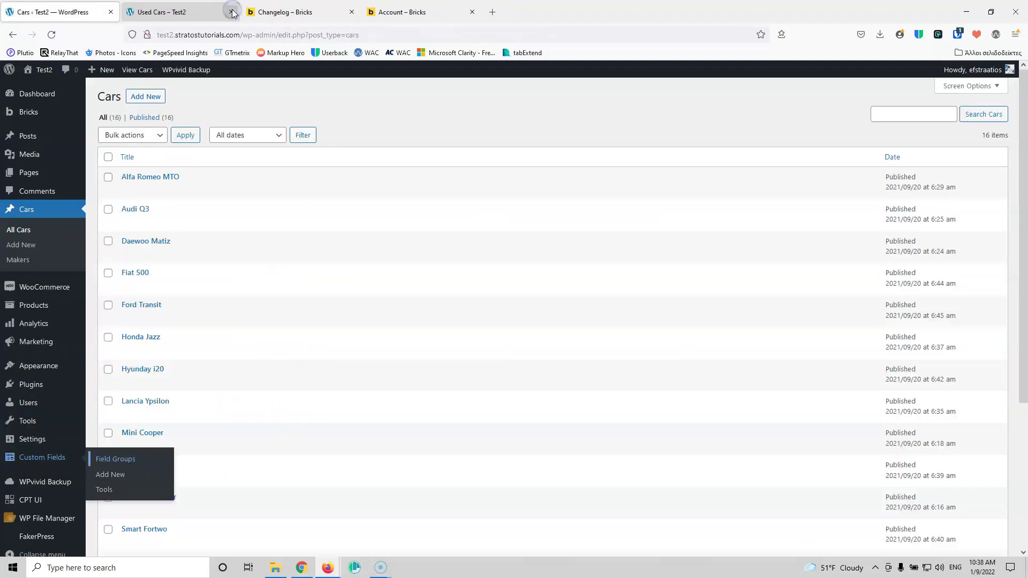
Step: Open the Used Cars page for editing in Bricks in a separate tab, placed before the live page's tab
{"action": "left_click", "coordinate": [214, 12]}
{"action": "middle_click", "coordinate": [247, 69]}
{"action": "left_click", "coordinate": [295, 11]}
{"action": "left_click_drag", "start_coordinate": [295, 11], "coordinate": [202, 10]}
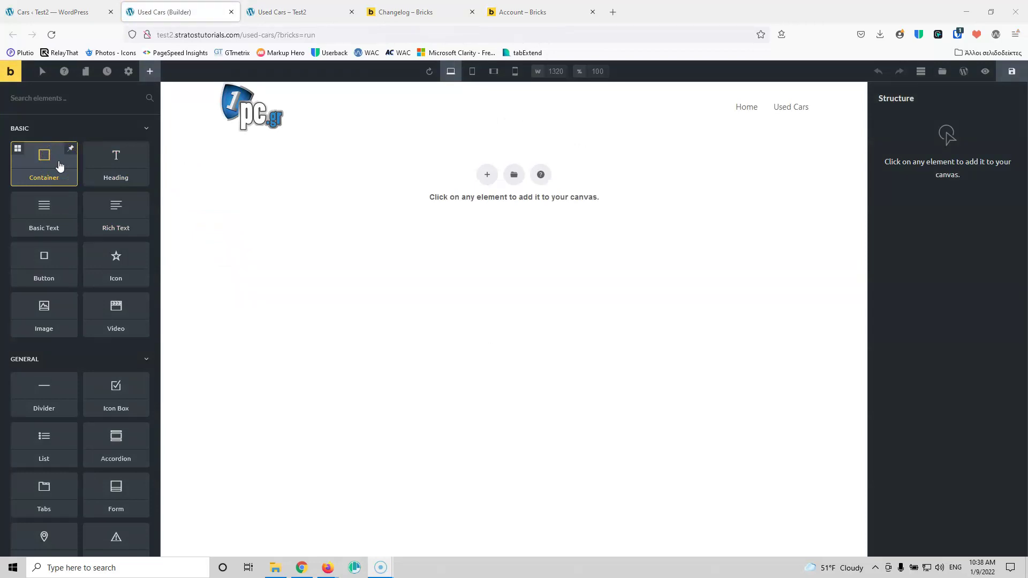
Step: Add a container to the empty page, stretch it to full width and center its contents on the cross axis
{"action": "left_click", "coordinate": [41, 161]}
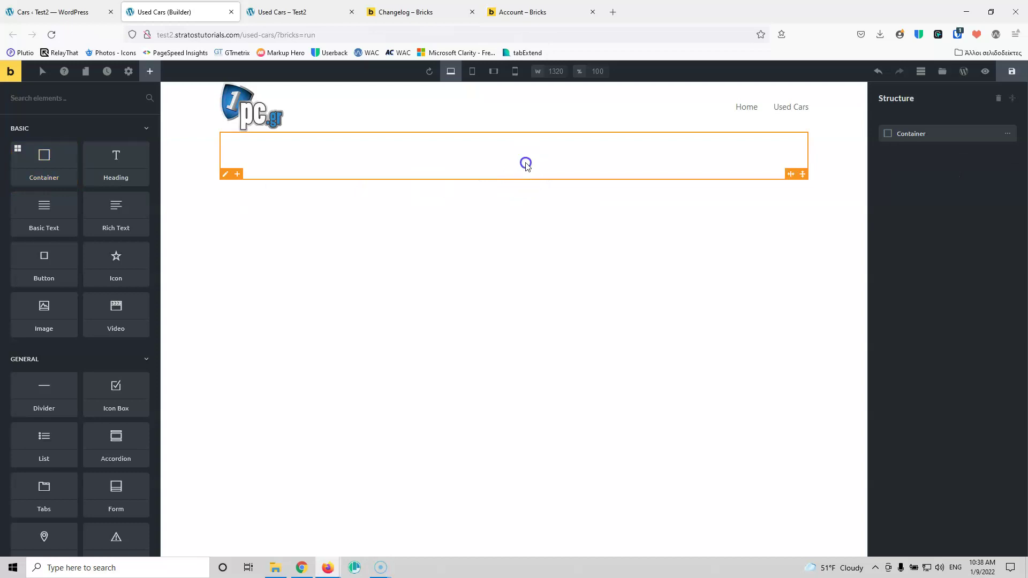
{"action": "left_click", "coordinate": [525, 163]}
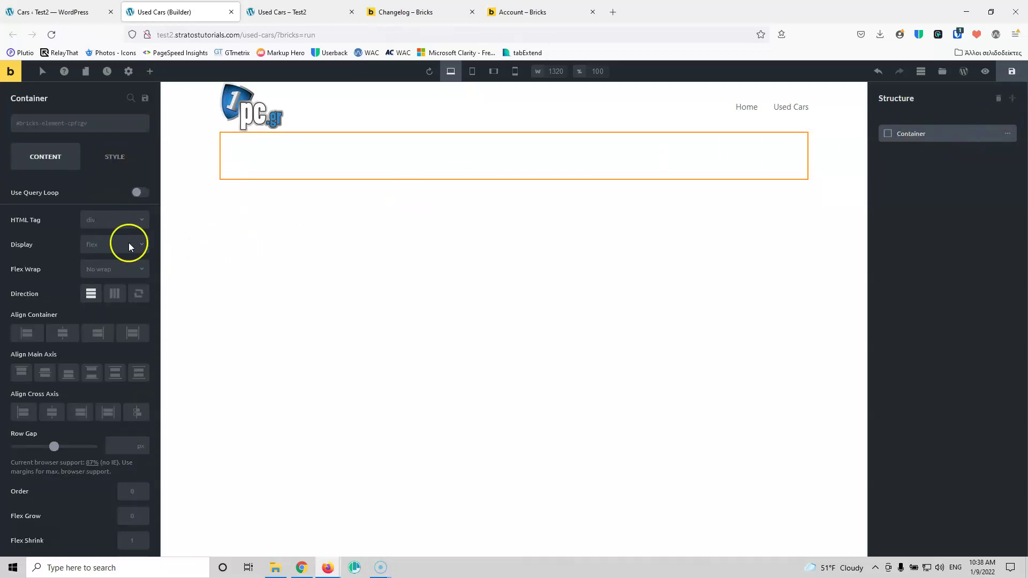
{"action": "left_click", "coordinate": [133, 333]}
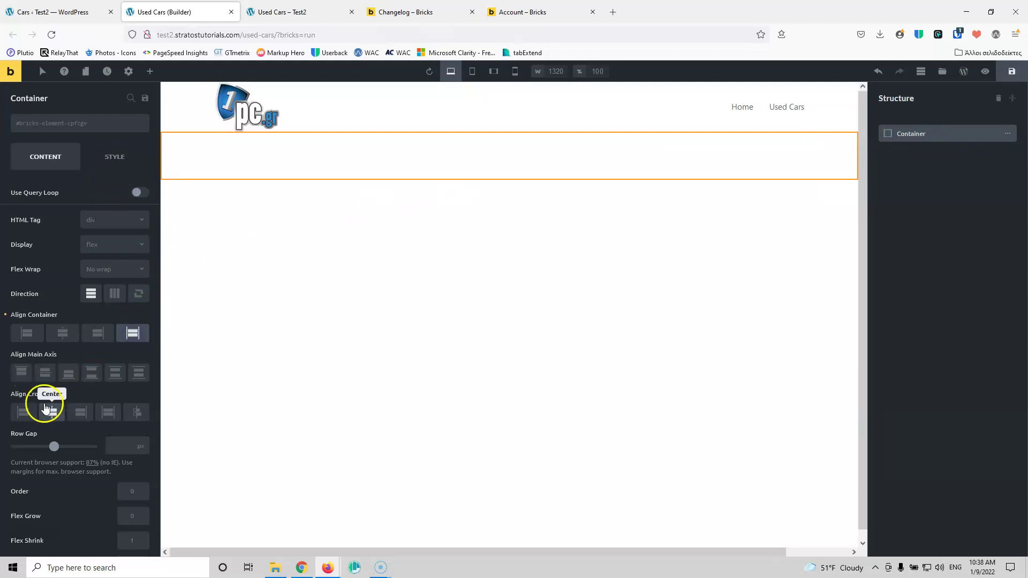
{"action": "left_click", "coordinate": [52, 411]}
Step: Set the full-width container's top and bottom padding to 75 px
{"action": "left_click", "coordinate": [114, 156]}
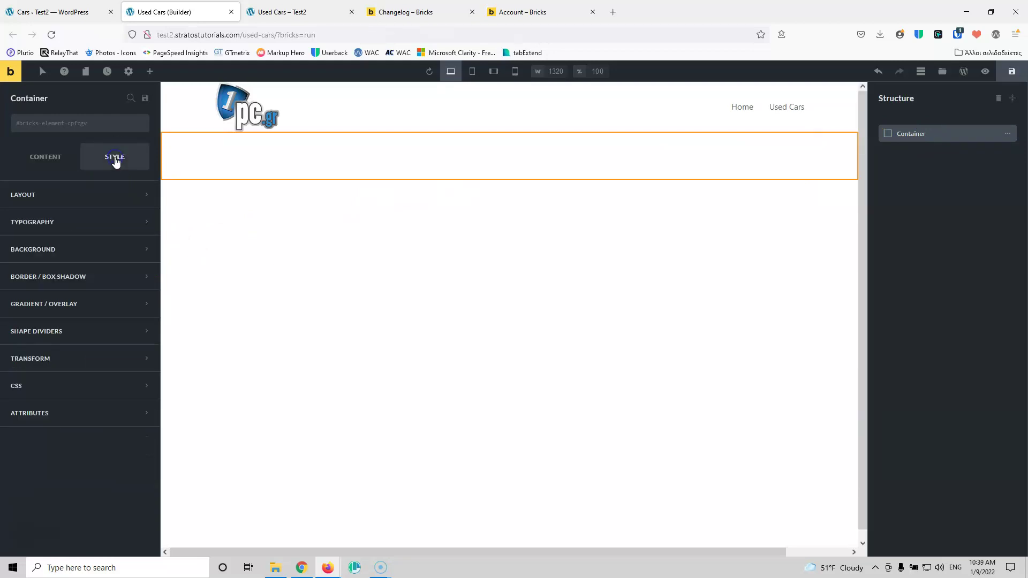
{"action": "left_click", "coordinate": [83, 199]}
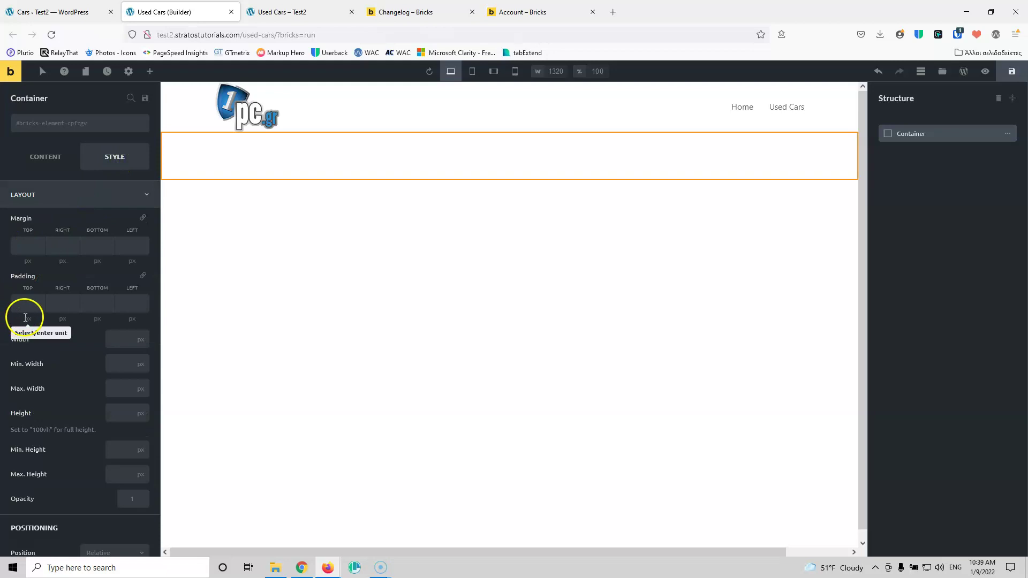
{"action": "left_click", "coordinate": [27, 310]}
{"action": "type", "text": "75"}
{"action": "left_click", "coordinate": [94, 304]}
{"action": "type", "text": "75"}
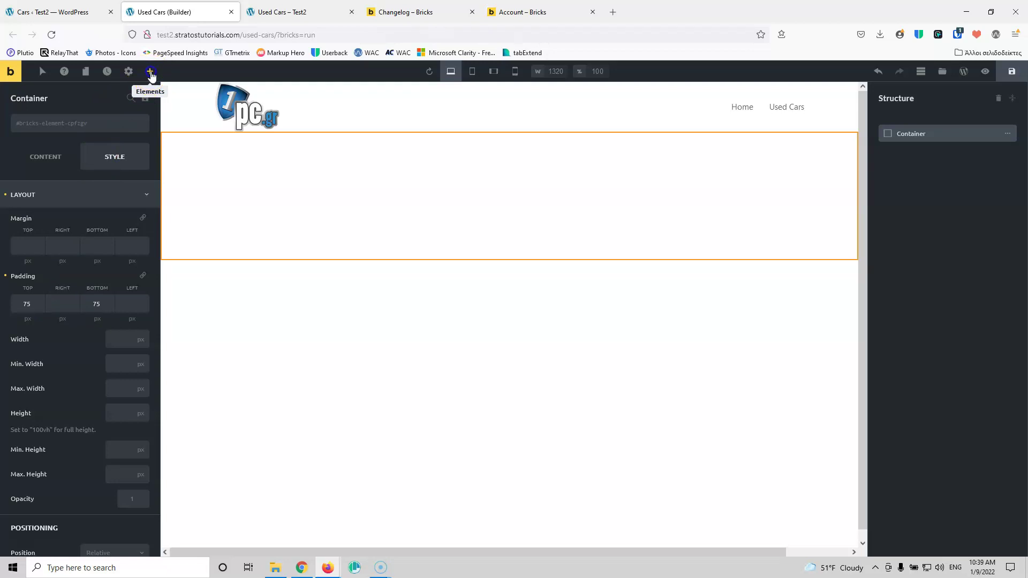
Step: Add a nested container inside the full-width container and select it
{"action": "left_click", "coordinate": [150, 73]}
{"action": "left_click", "coordinate": [46, 159]}
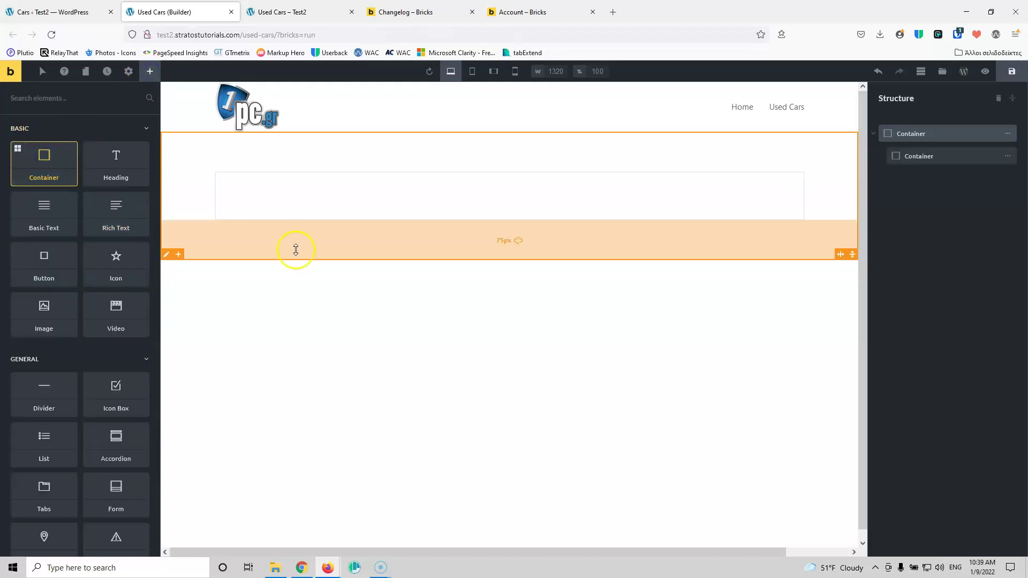
{"action": "left_click", "coordinate": [927, 157]}
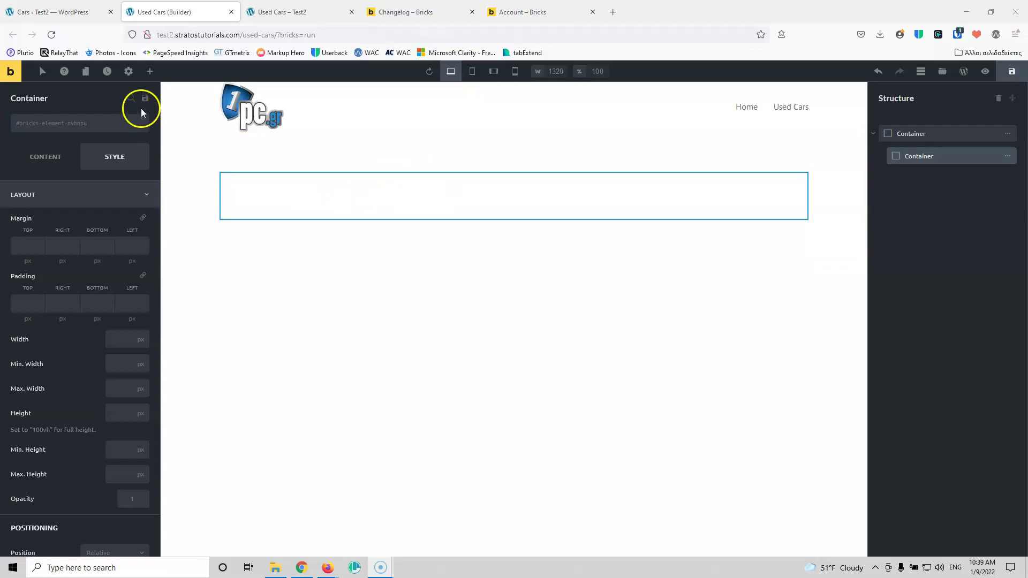
Step: Add a heading to the nested container with the text "Used Cars" and the tag H1
{"action": "left_click", "coordinate": [150, 73]}
{"action": "left_click", "coordinate": [121, 164]}
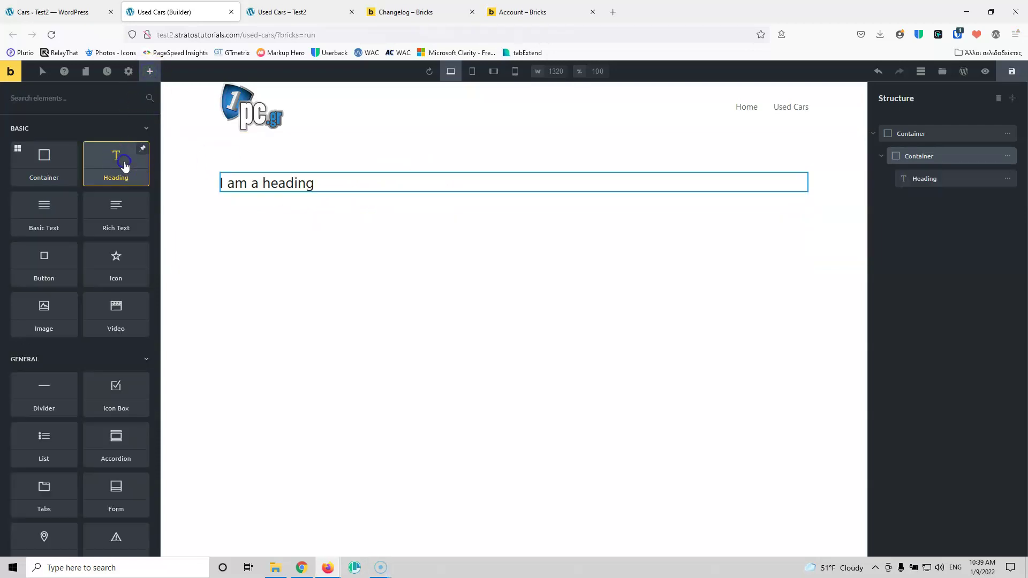
{"action": "left_click", "coordinate": [285, 183]}
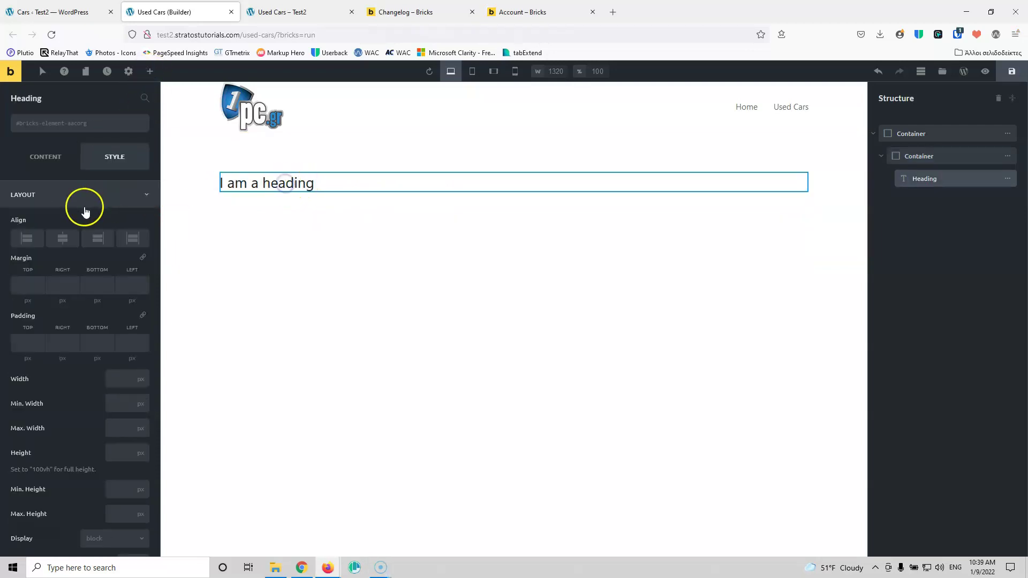
{"action": "left_click", "coordinate": [57, 156]}
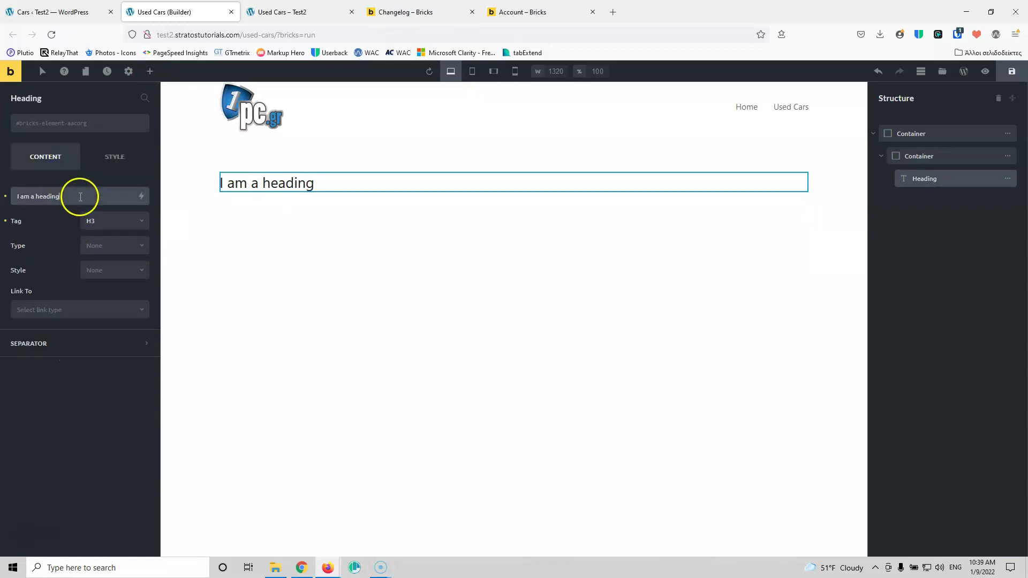
{"action": "type", "text": "Us"}
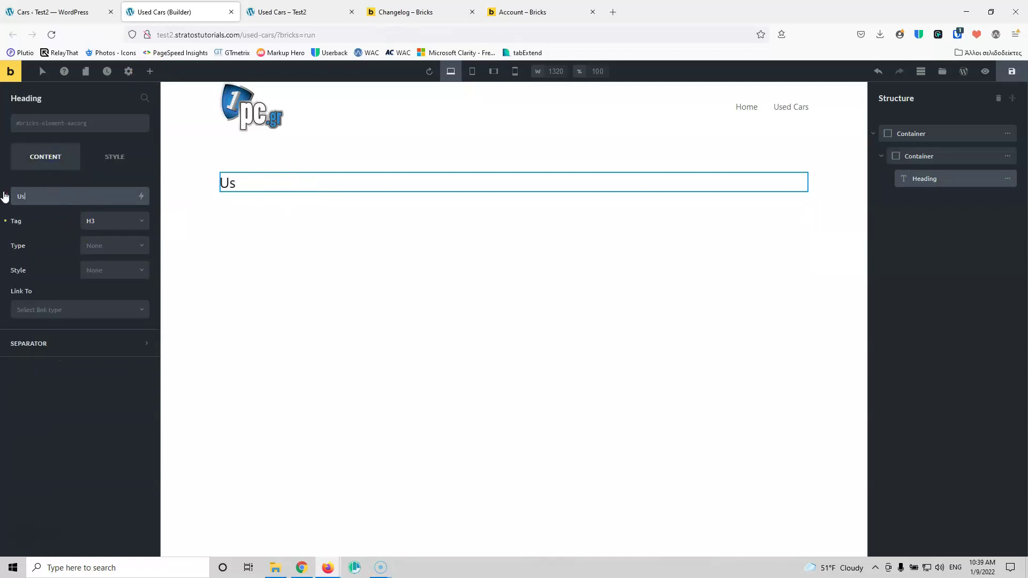
{"action": "type", "text": "ed Cars"}
{"action": "left_click", "coordinate": [114, 222]}
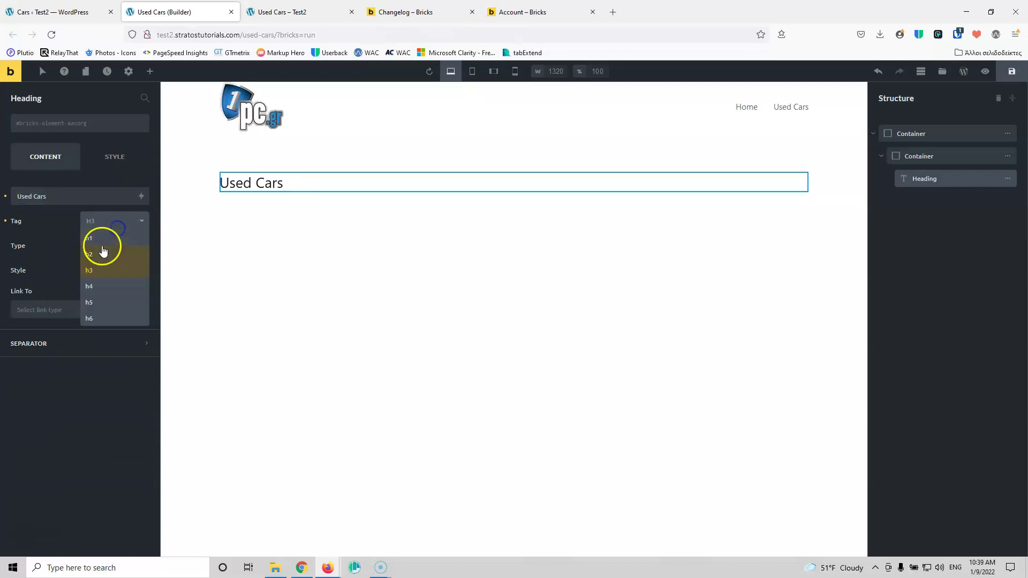
{"action": "left_click", "coordinate": [103, 238]}
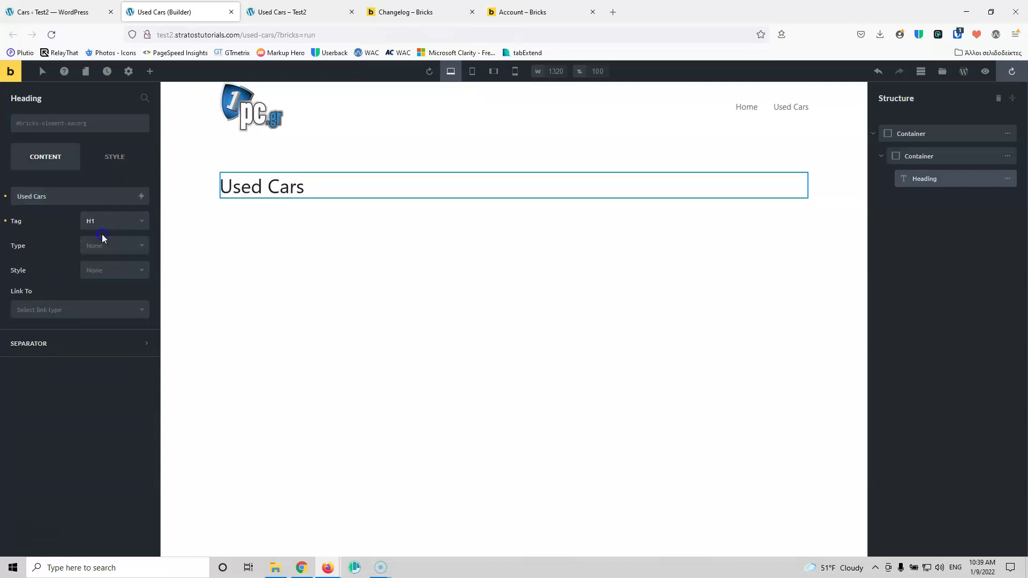
Step: Center the nested container's contents on the cross axis, and check the saved result on the live Used Cars page
{"action": "left_click", "coordinate": [403, 183]}
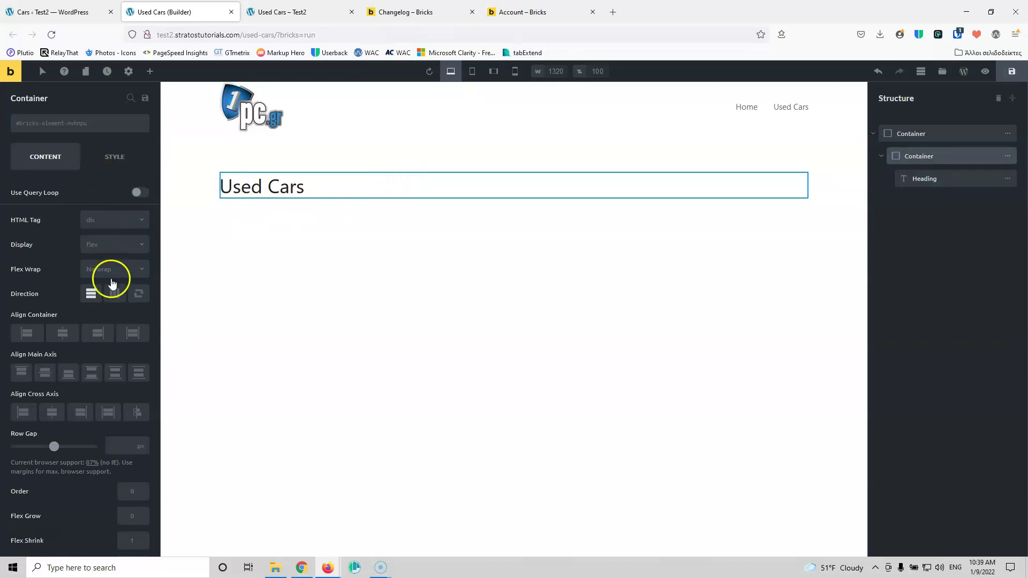
{"action": "left_click", "coordinate": [51, 420]}
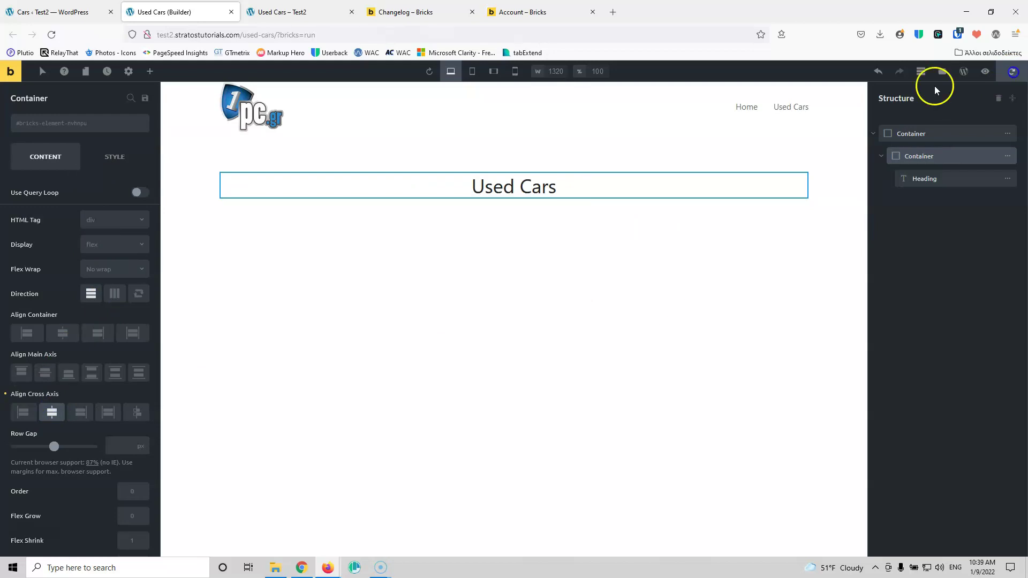
{"action": "left_click", "coordinate": [298, 11]}
{"action": "left_click", "coordinate": [51, 35]}
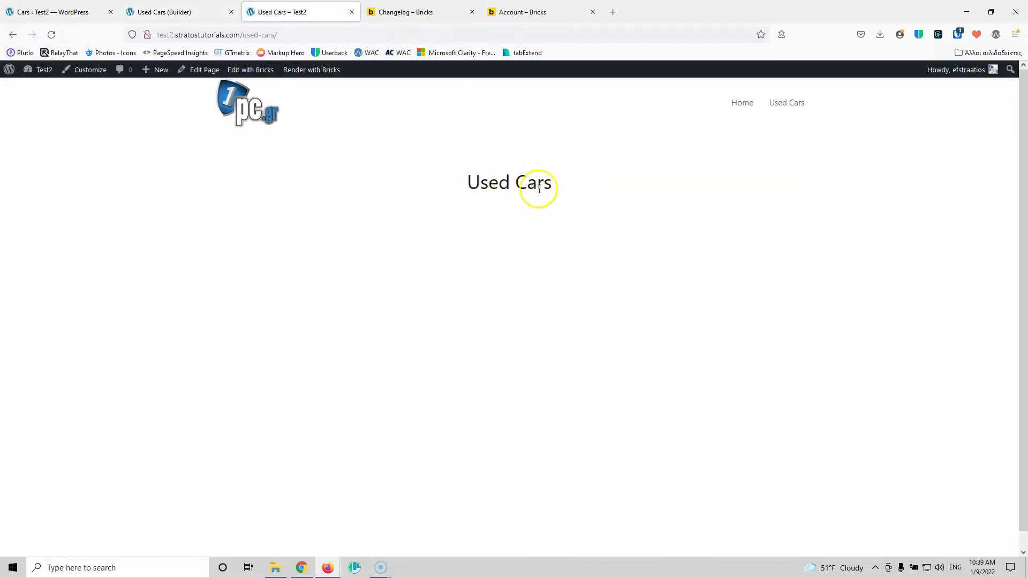
{"action": "left_click", "coordinate": [166, 11]}
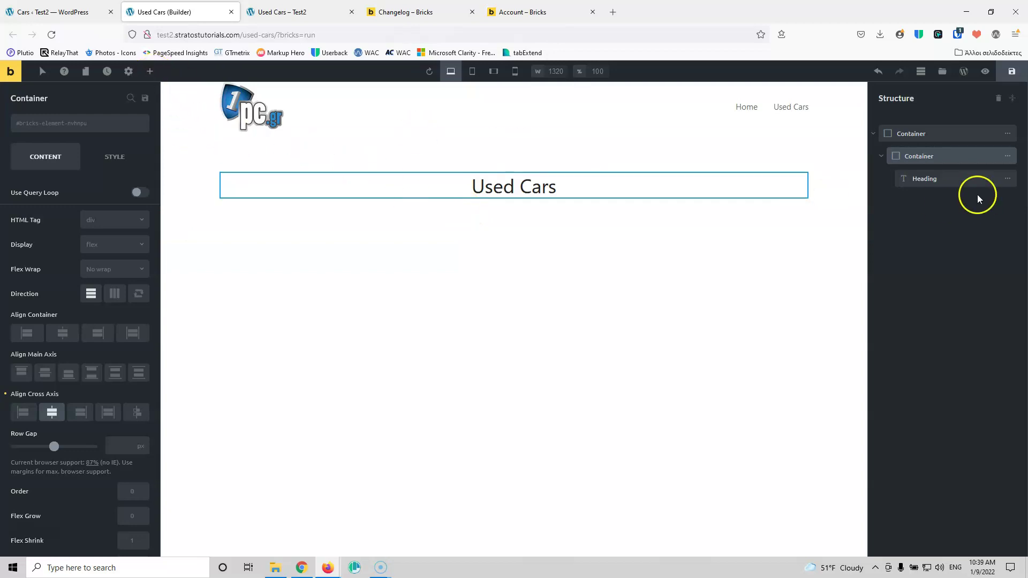
Step: Add another container below the heading, inside the nested container
{"action": "left_click", "coordinate": [964, 177]}
{"action": "double_click", "coordinate": [963, 157]}
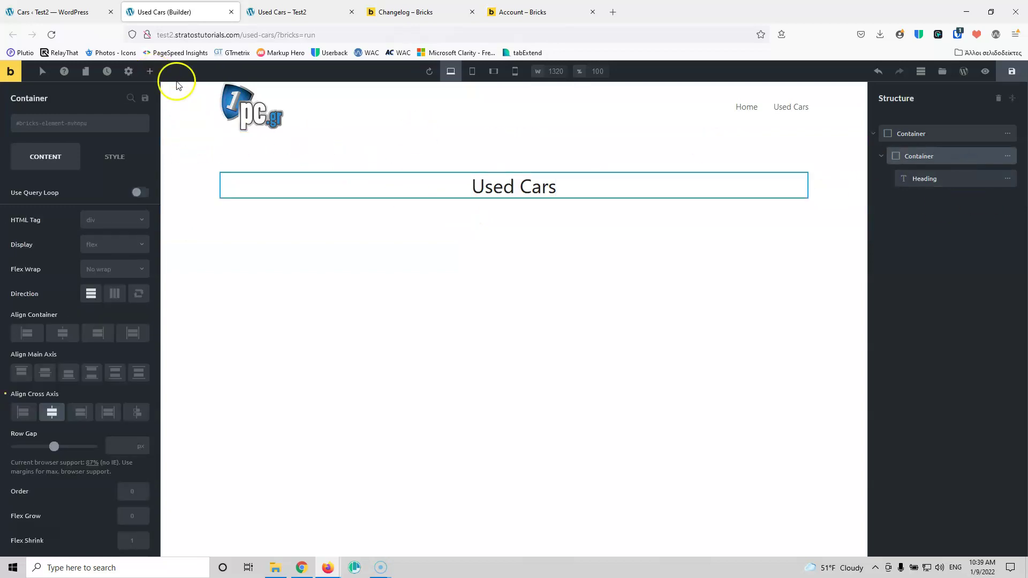
{"action": "left_click", "coordinate": [150, 71]}
{"action": "left_click", "coordinate": [52, 171]}
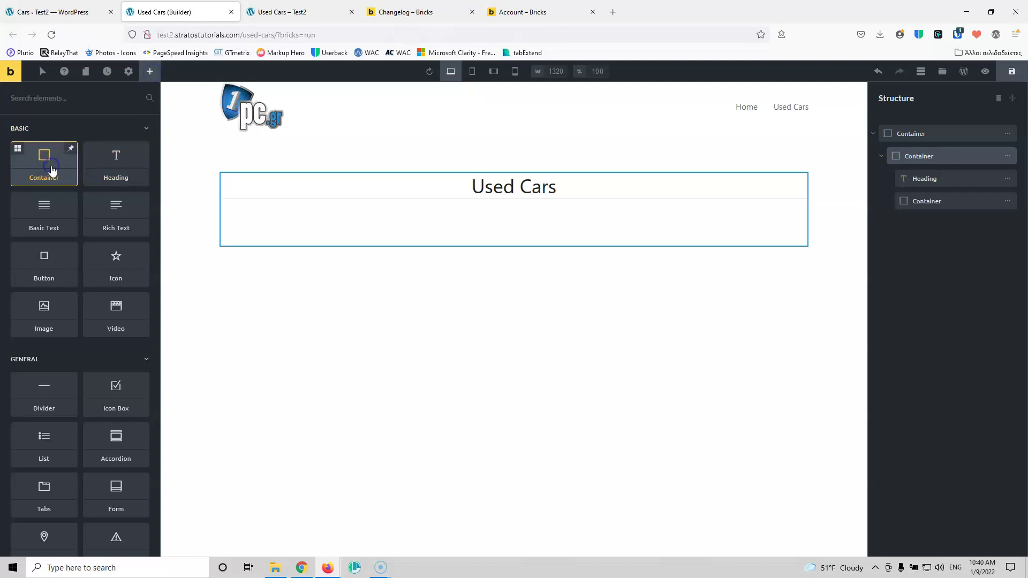
Step: Give the Used Cars heading a bottom margin of 40 px
{"action": "left_click", "coordinate": [534, 185]}
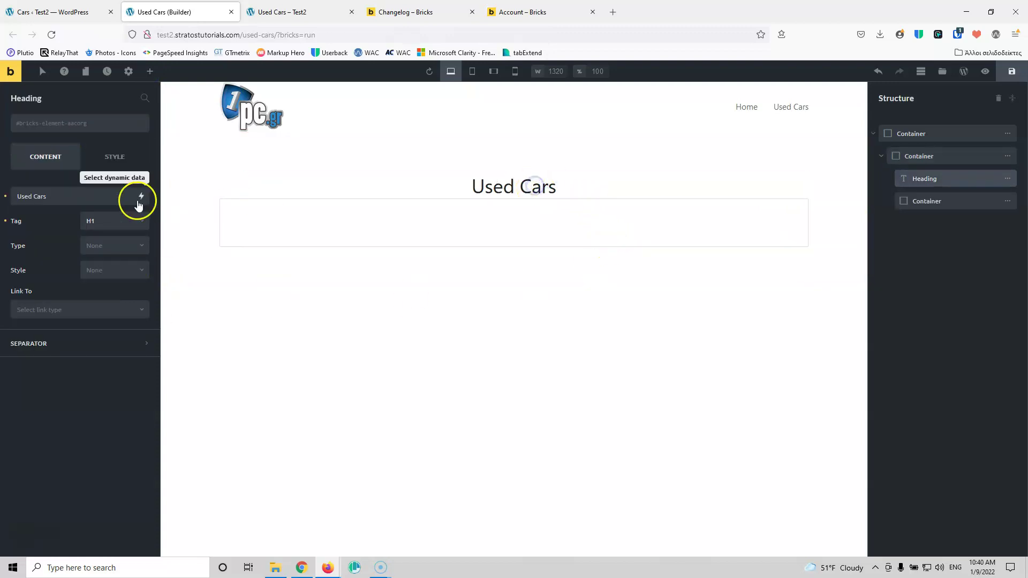
{"action": "left_click", "coordinate": [116, 158]}
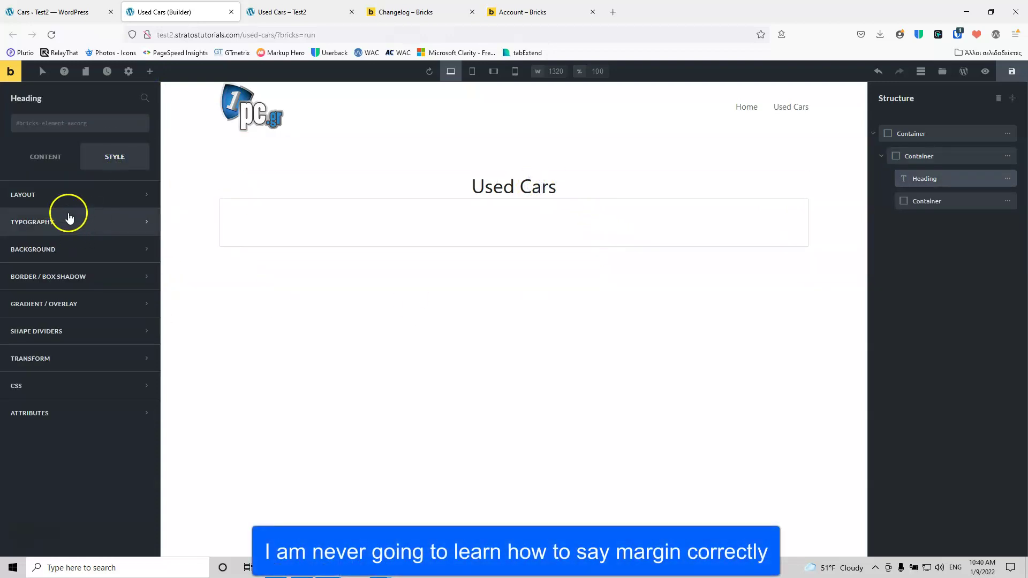
{"action": "left_click", "coordinate": [68, 203]}
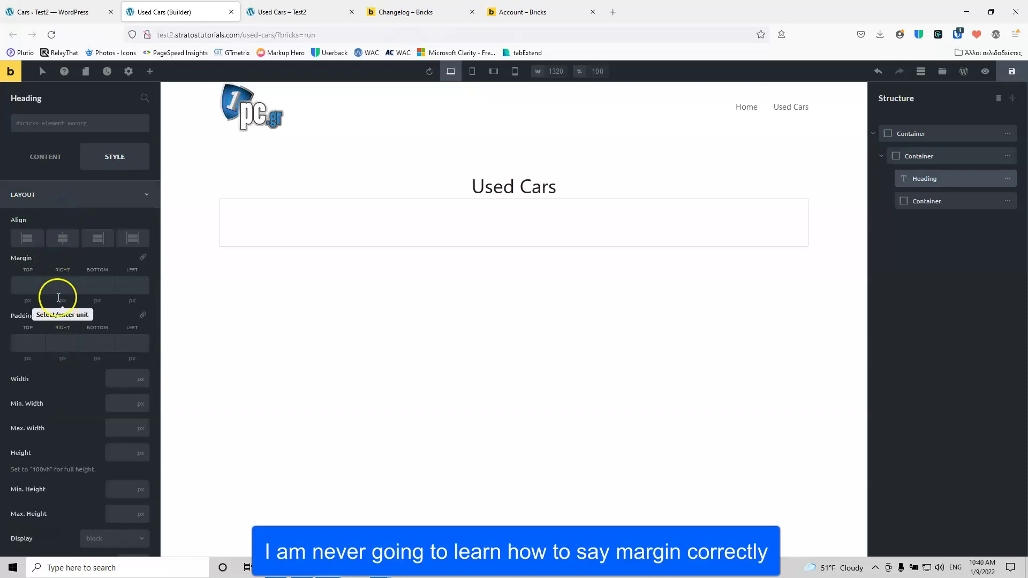
{"action": "left_click", "coordinate": [93, 285]}
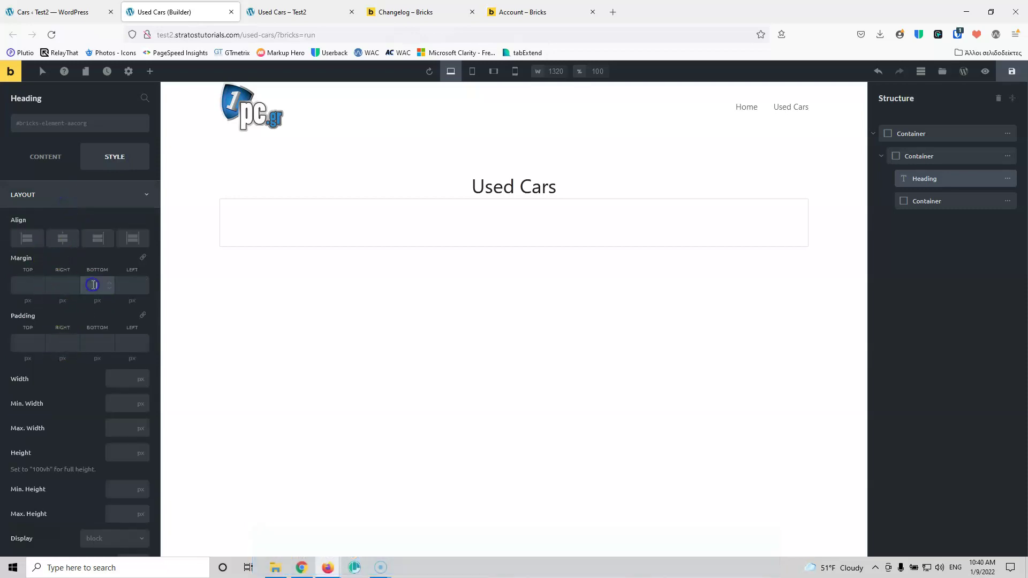
{"action": "type", "text": "40"}
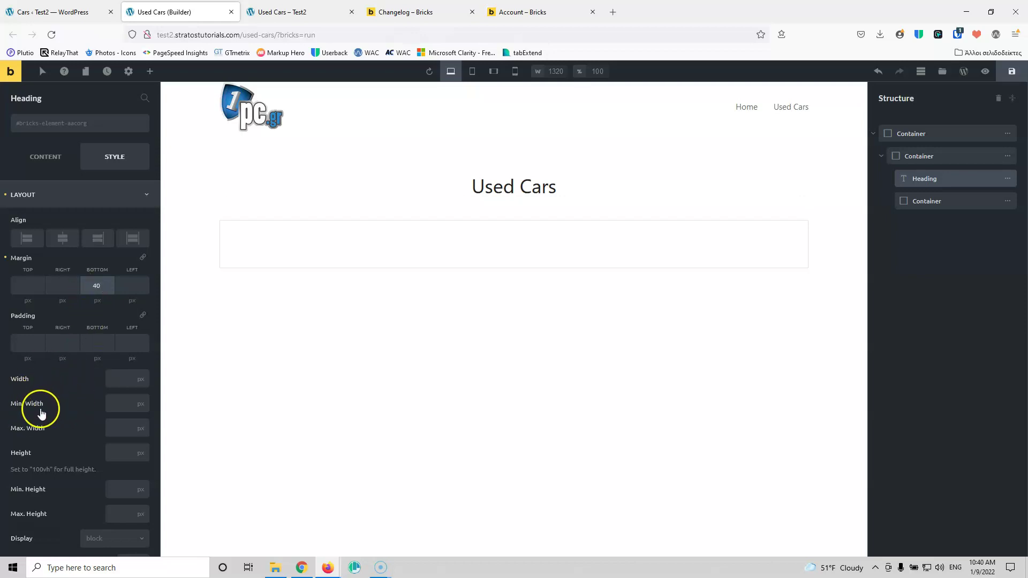
{"action": "scroll", "coordinate": [39, 423], "scroll_direction": "down", "scroll_amount": 2}
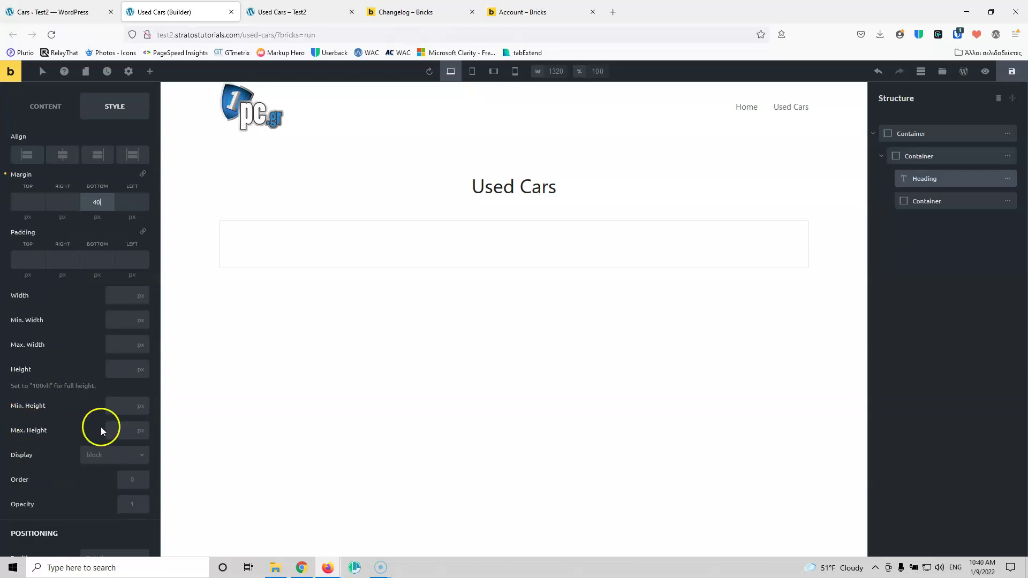
{"action": "scroll", "coordinate": [95, 362], "scroll_direction": "up", "scroll_amount": 2}
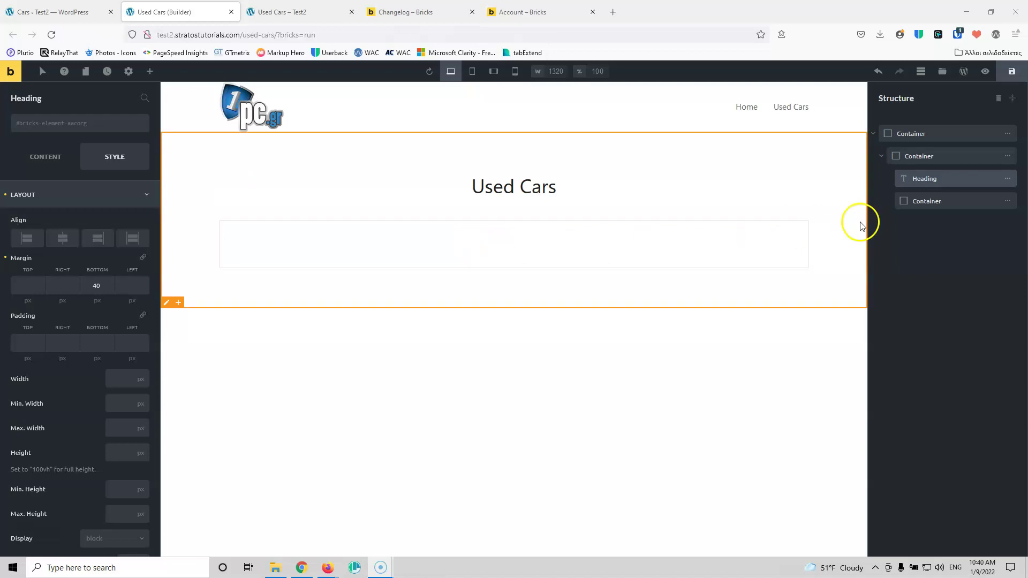
Step: Enable Use Query Loop on the container below the heading and open its query settings
{"action": "left_click", "coordinate": [946, 201]}
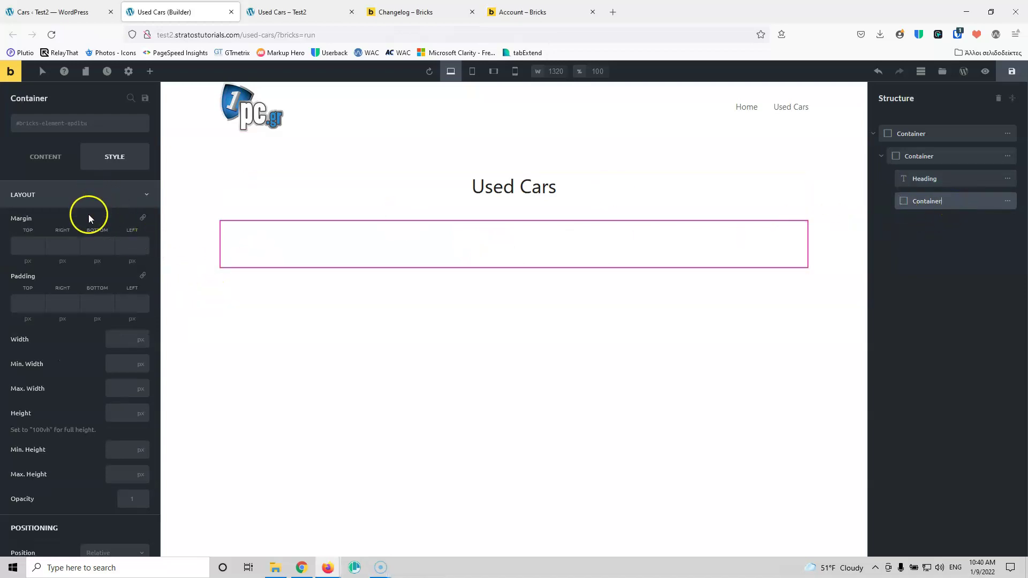
{"action": "left_click", "coordinate": [54, 157]}
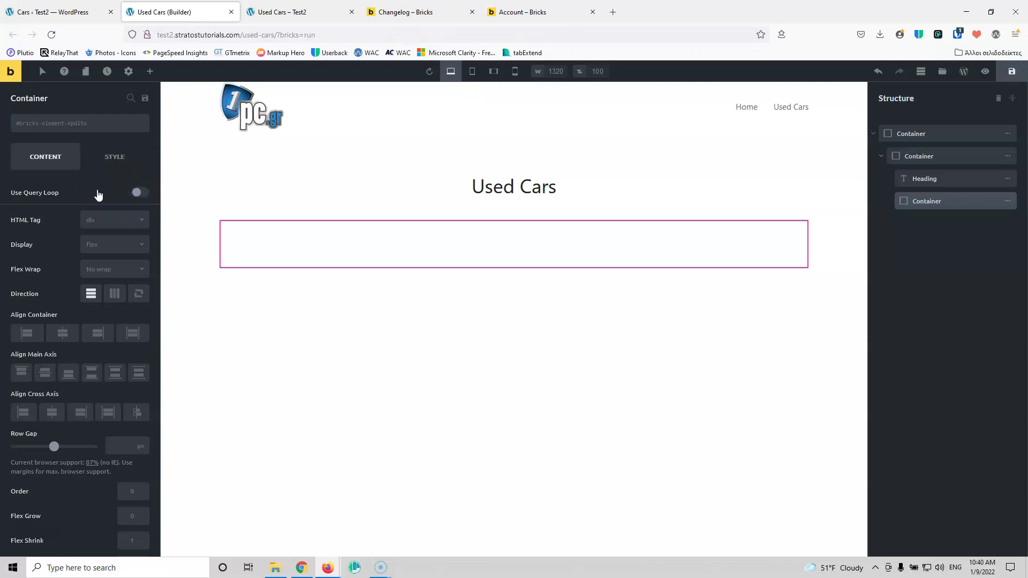
{"action": "left_click", "coordinate": [142, 193]}
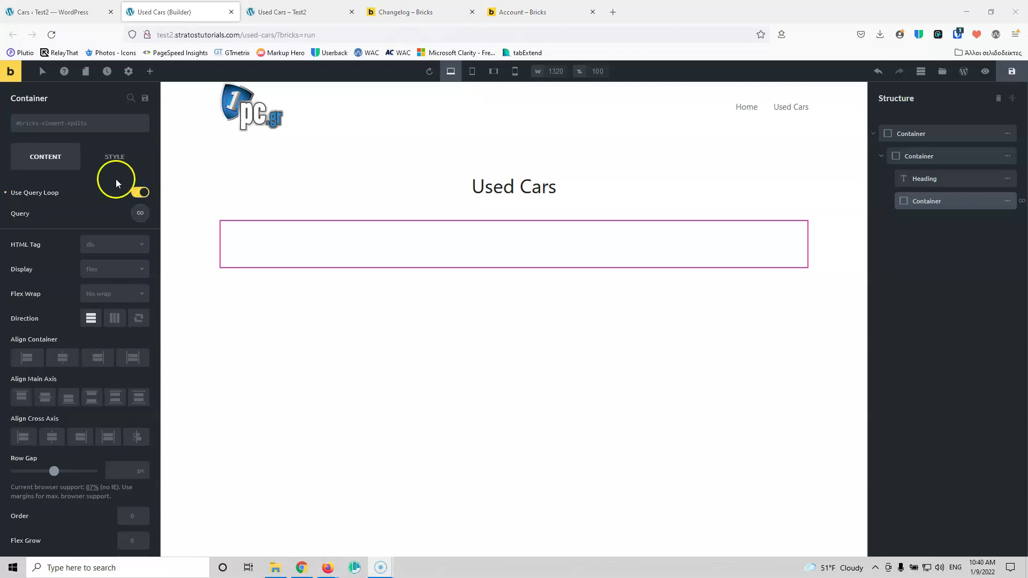
{"action": "left_click", "coordinate": [140, 214]}
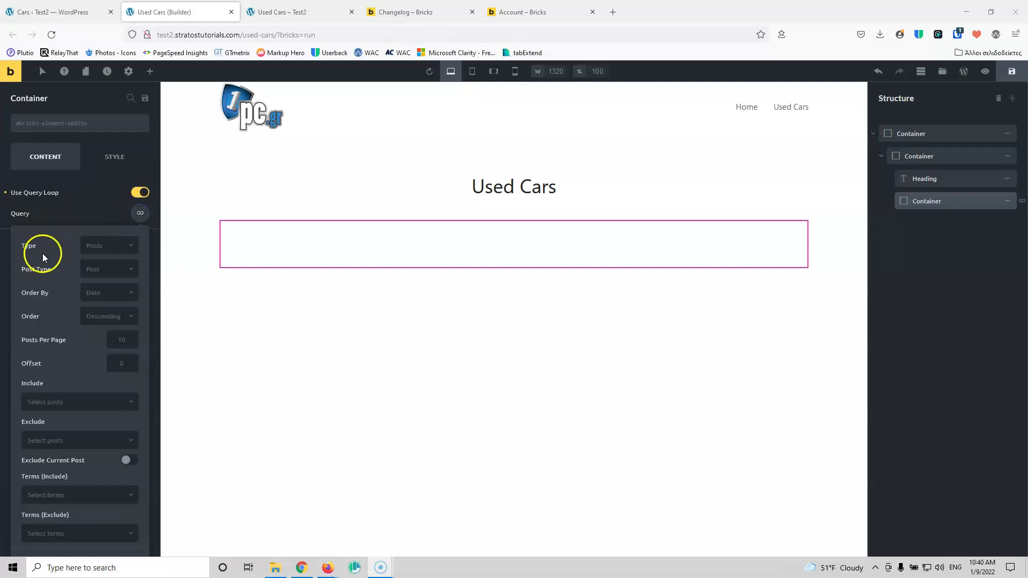
{"action": "scroll", "coordinate": [43, 253], "scroll_direction": "down", "scroll_amount": 1}
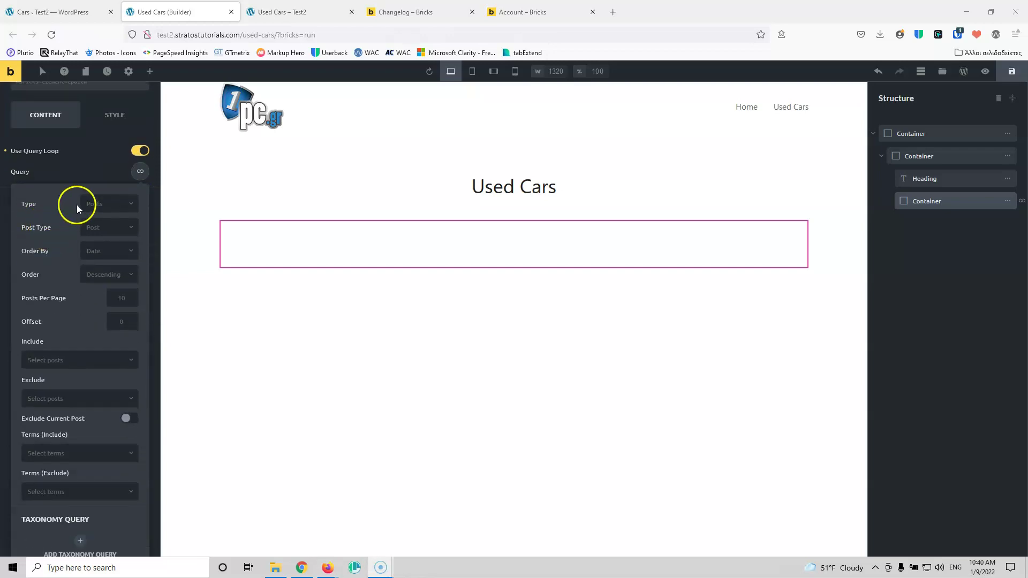
Step: Set the loop's query type to Posts and its post type to Cars
{"action": "left_click", "coordinate": [113, 209]}
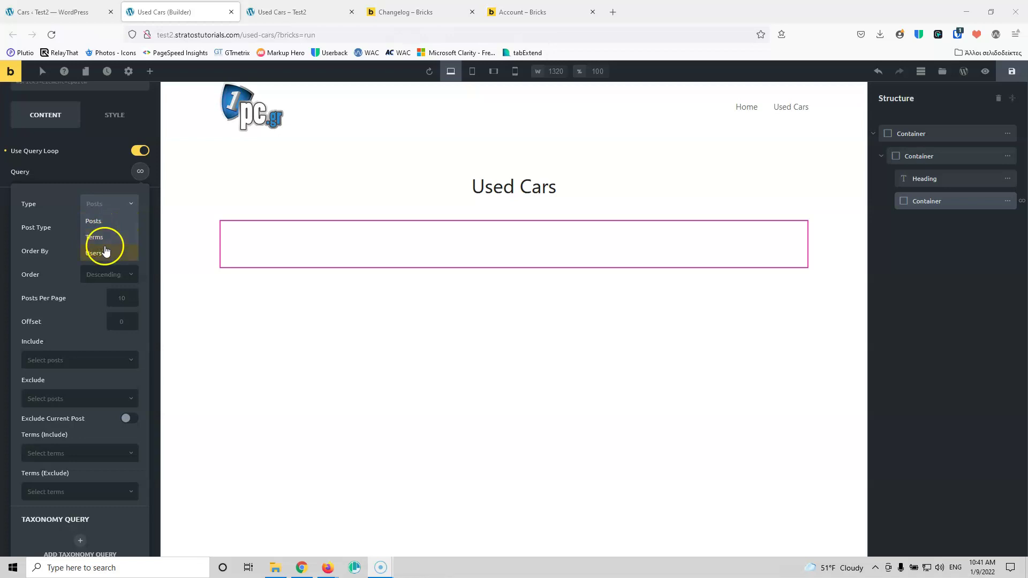
{"action": "left_click", "coordinate": [77, 242]}
{"action": "left_click", "coordinate": [109, 227]}
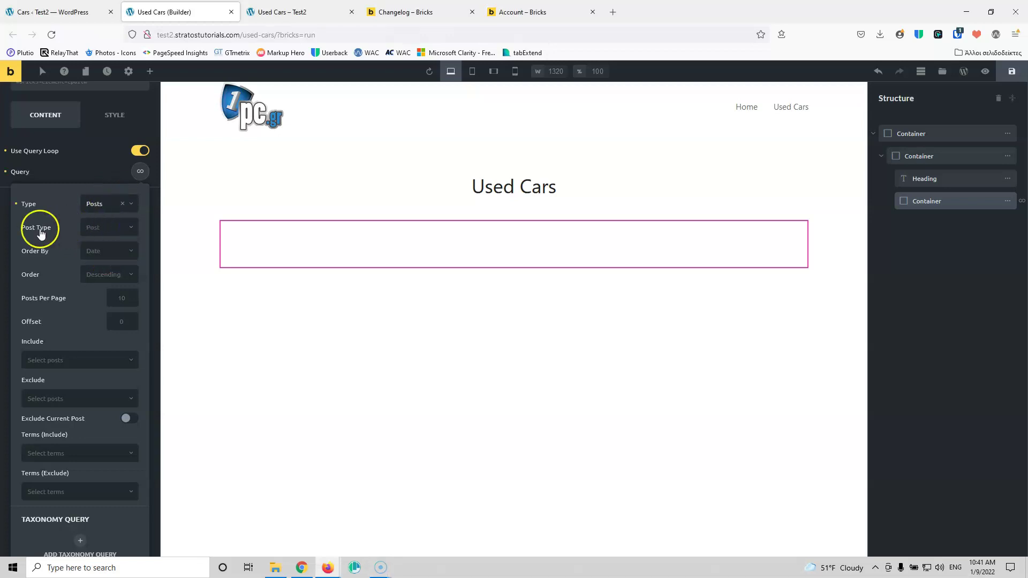
{"action": "left_click", "coordinate": [108, 229]}
{"action": "left_click", "coordinate": [101, 292]}
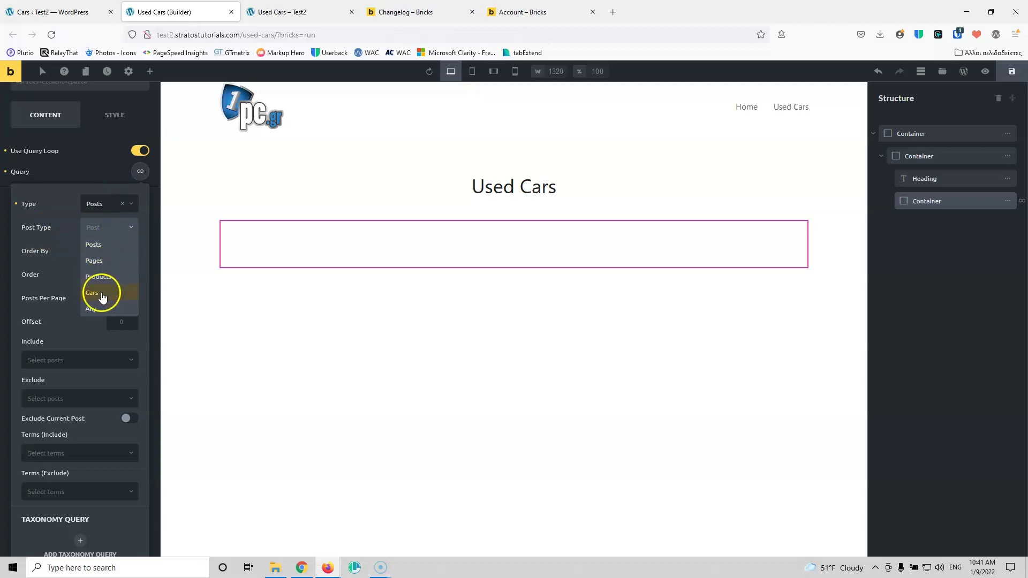
{"action": "left_click", "coordinate": [124, 235]}
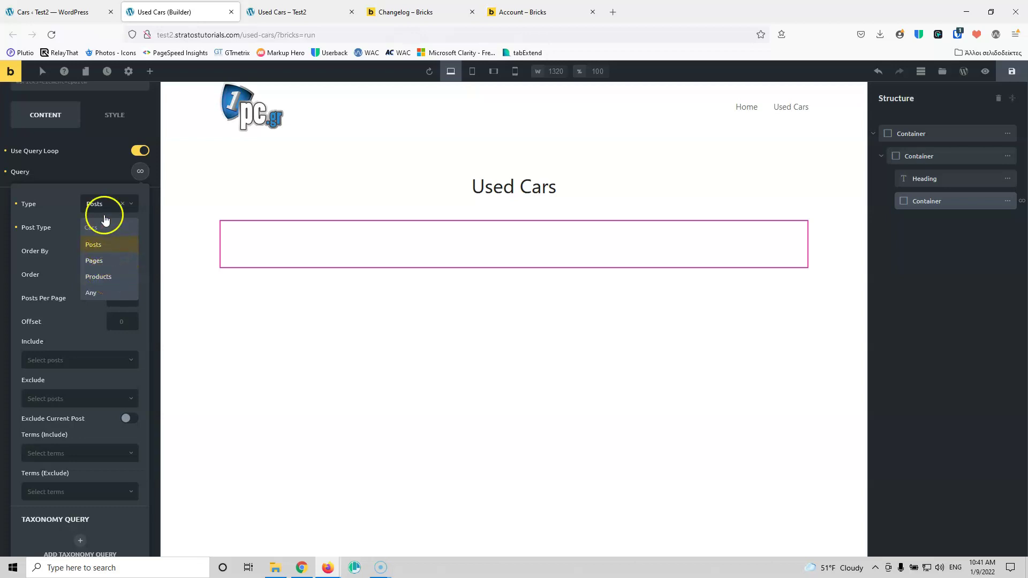
{"action": "left_click", "coordinate": [104, 171]}
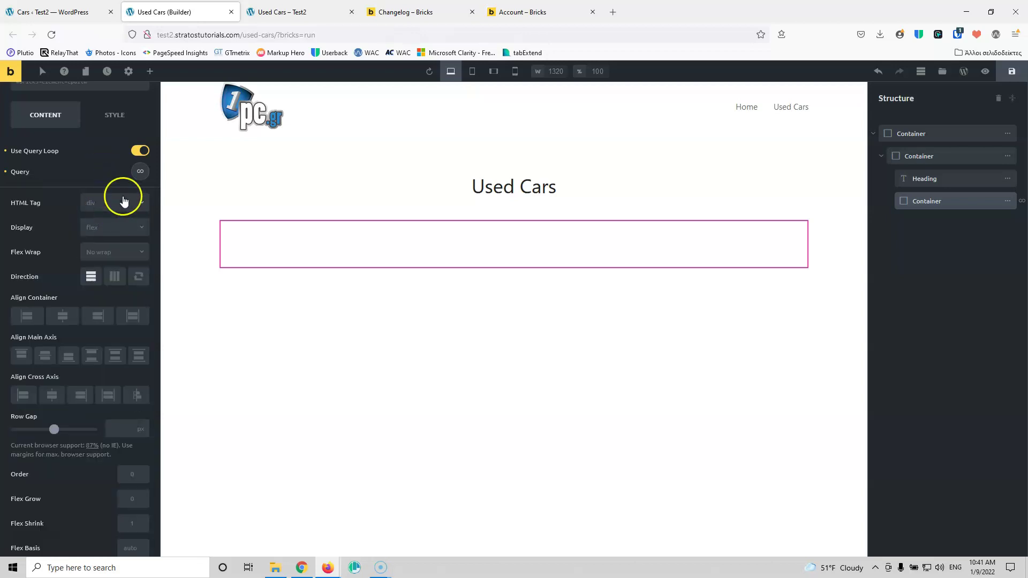
{"action": "left_click", "coordinate": [139, 171]}
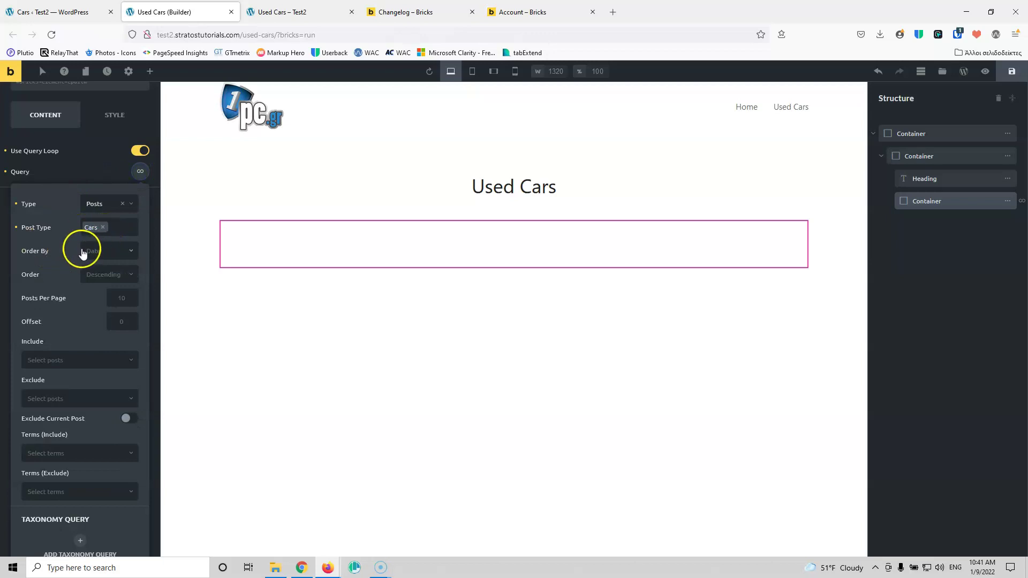
Step: Order the car query by Title and set it to 5 posts per page, keeping the default sort order
{"action": "left_click", "coordinate": [120, 256]}
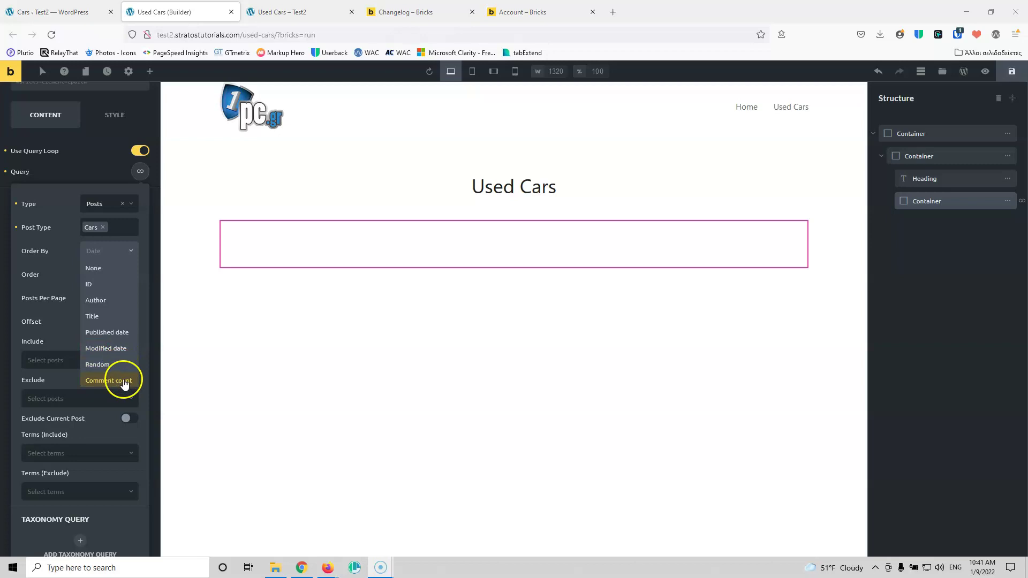
{"action": "left_click", "coordinate": [113, 316]}
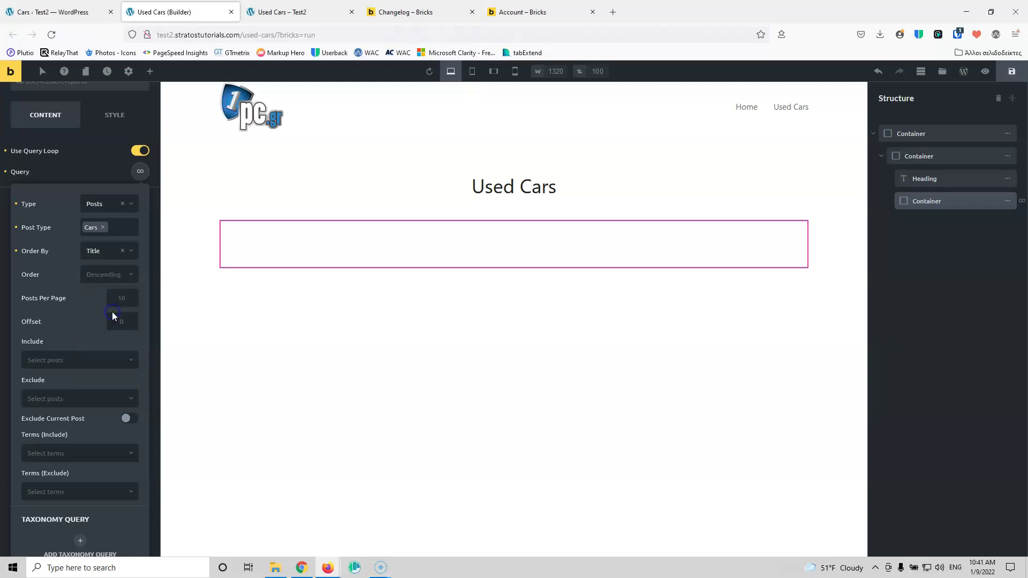
{"action": "left_click", "coordinate": [111, 276]}
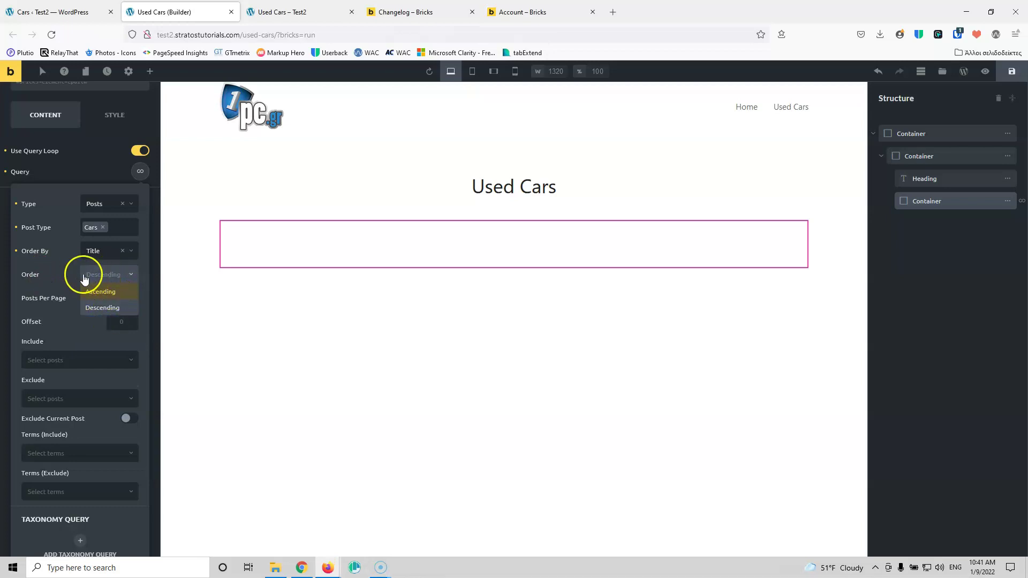
{"action": "left_click", "coordinate": [68, 268]}
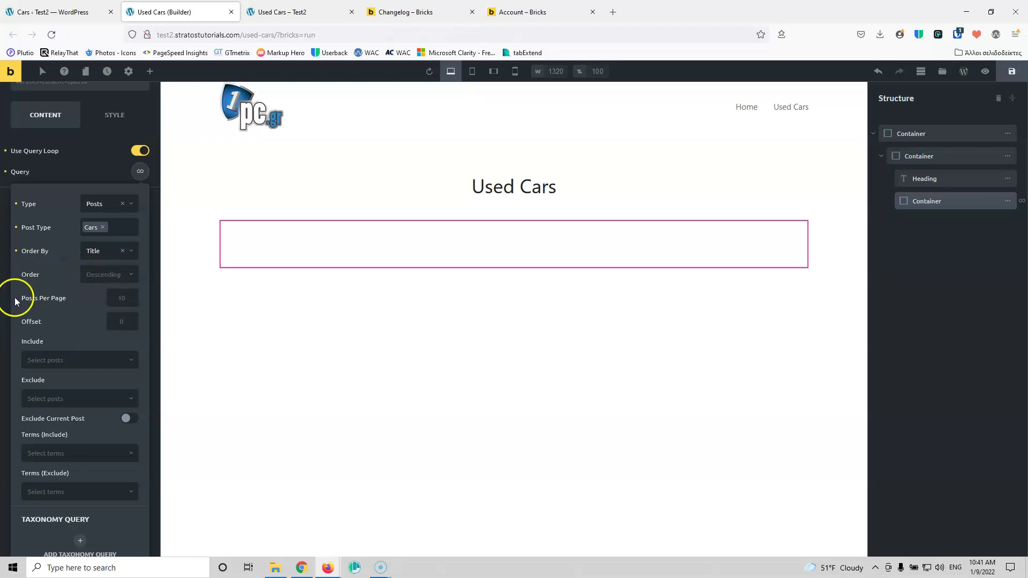
{"action": "left_click", "coordinate": [126, 299]}
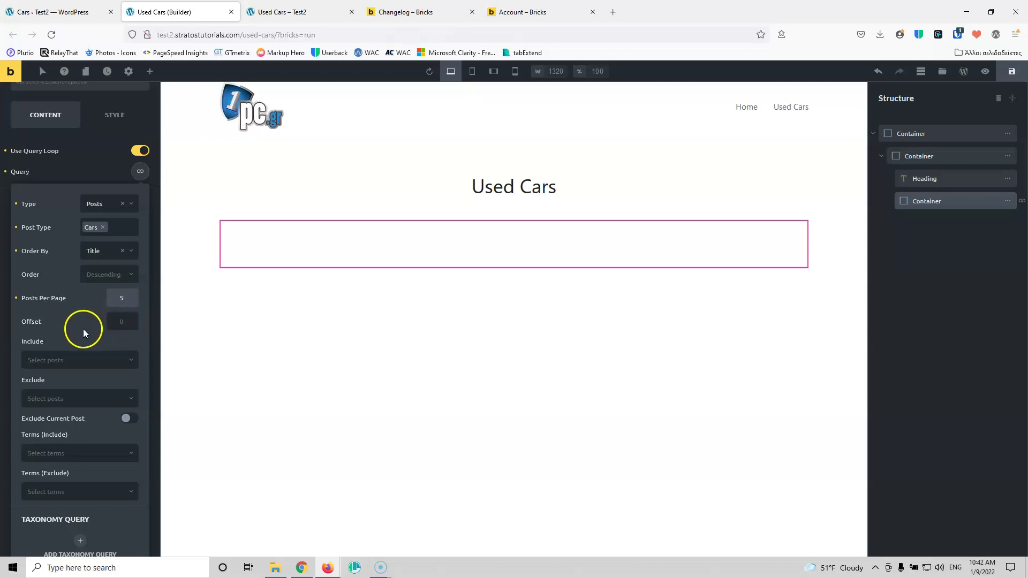
Step: Examine which posts and taxonomy terms the query's Include and Terms (Include) filters offer
{"action": "scroll", "coordinate": [83, 332], "scroll_direction": "down", "scroll_amount": 3}
{"action": "left_click", "coordinate": [77, 277]}
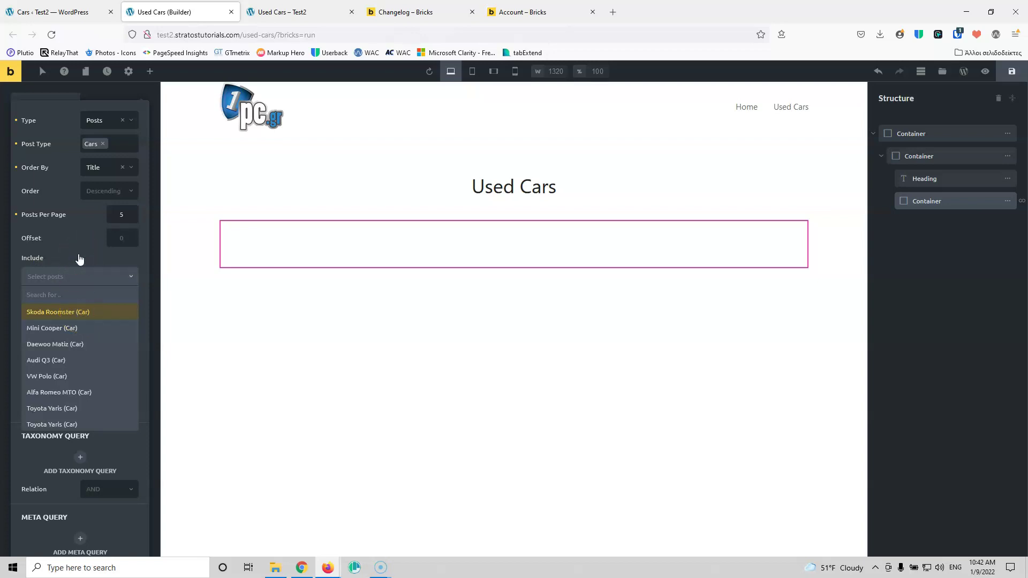
{"action": "left_click", "coordinate": [51, 294]}
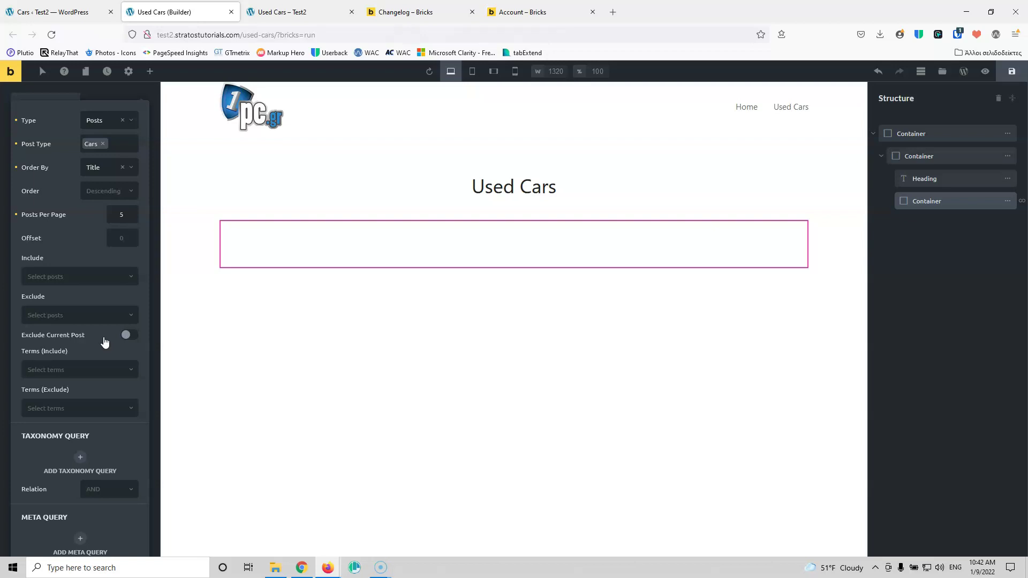
{"action": "left_click", "coordinate": [92, 376]}
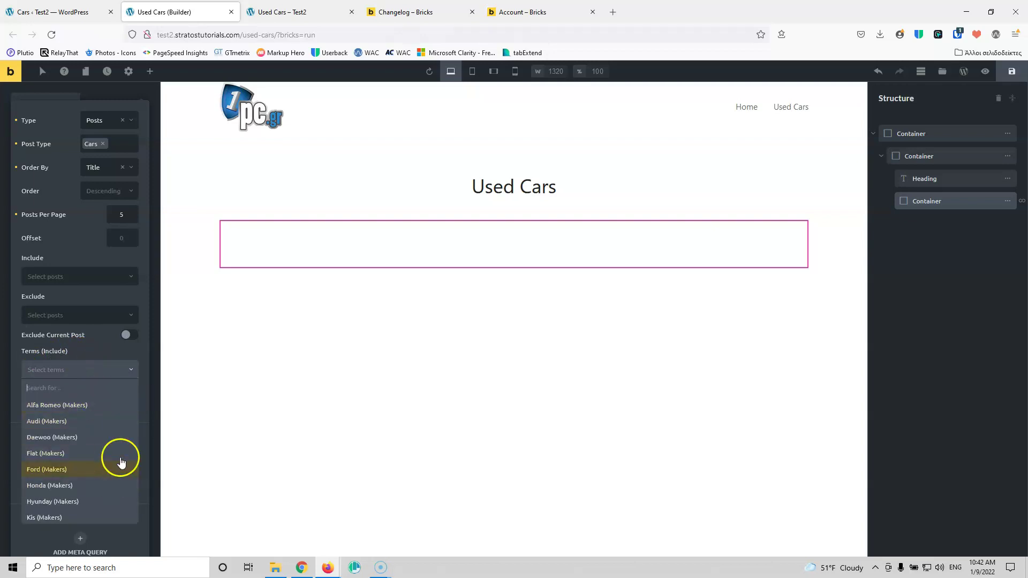
{"action": "left_click", "coordinate": [99, 357]}
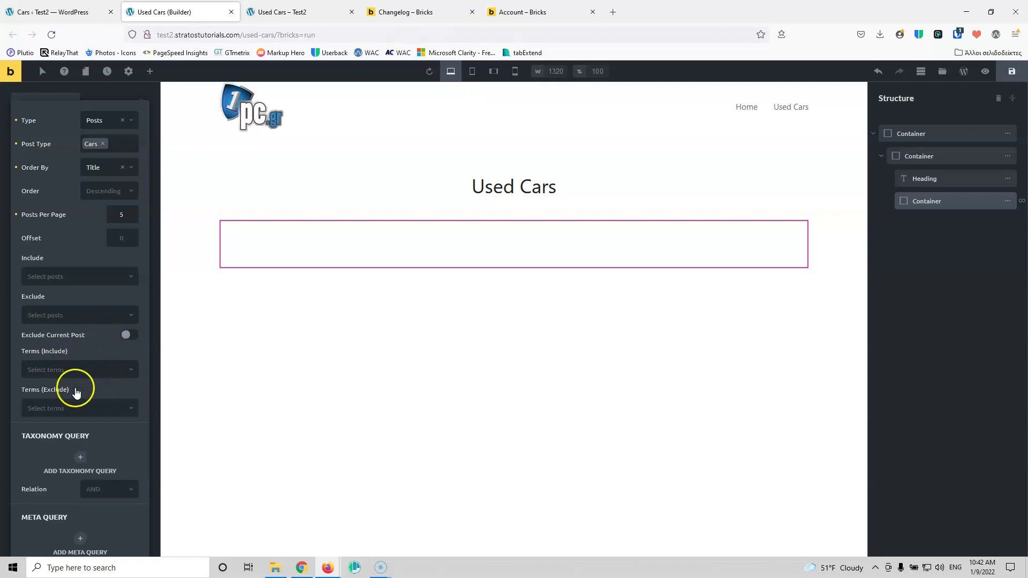
{"action": "scroll", "coordinate": [94, 365], "scroll_direction": "down", "scroll_amount": 1}
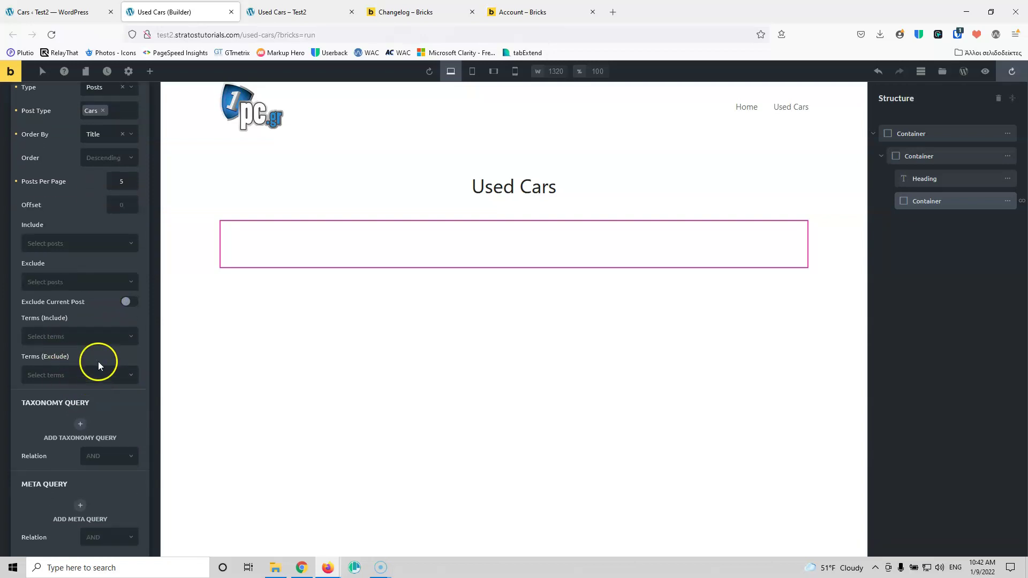
Step: Try adding a taxonomy query to the loop, look through its Compare operators, and delete it again
{"action": "left_click", "coordinate": [80, 429]}
{"action": "scroll", "coordinate": [101, 400], "scroll_direction": "down", "scroll_amount": 4}
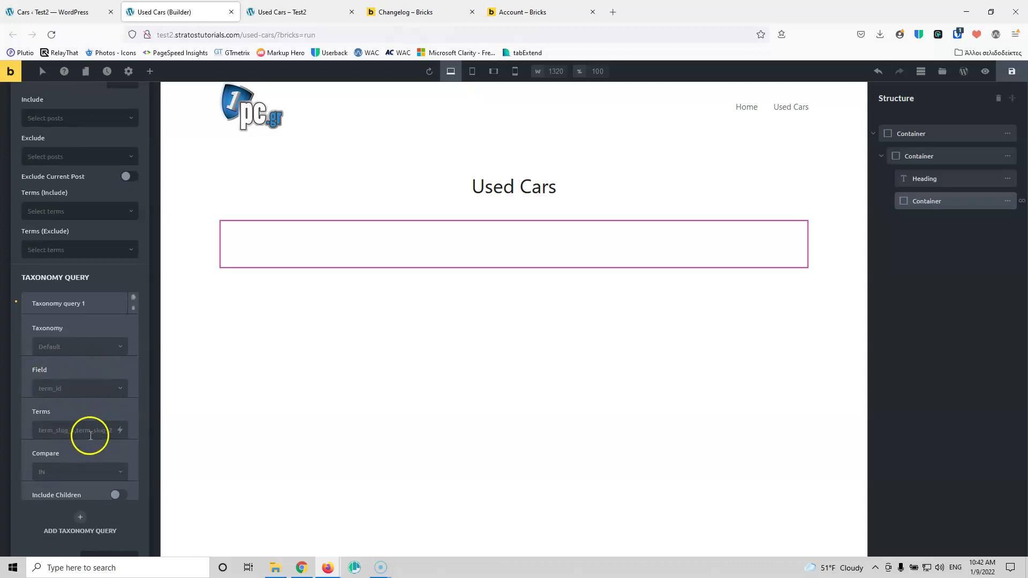
{"action": "left_click", "coordinate": [86, 472]}
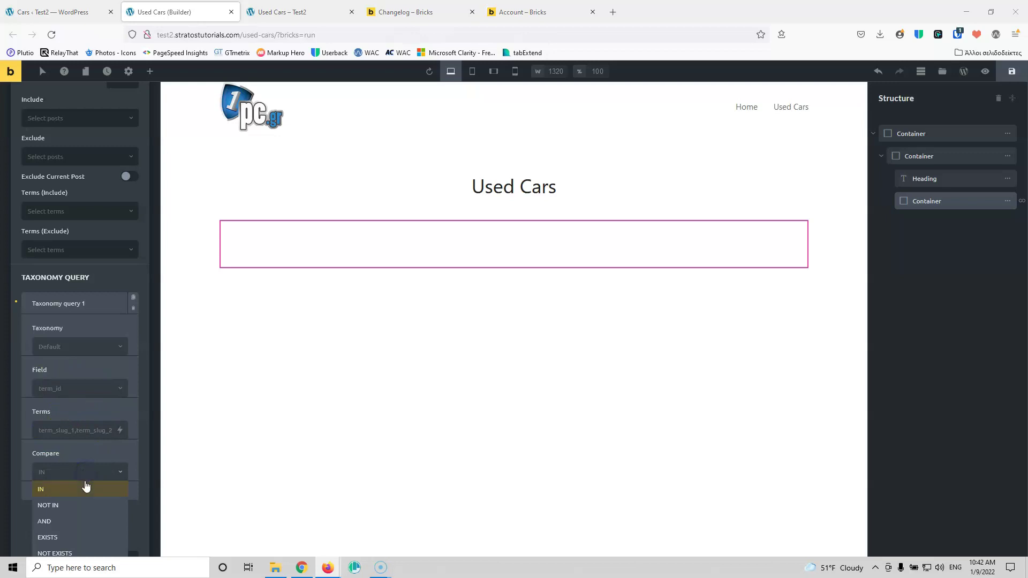
{"action": "scroll", "coordinate": [85, 506], "scroll_direction": "down", "scroll_amount": 1}
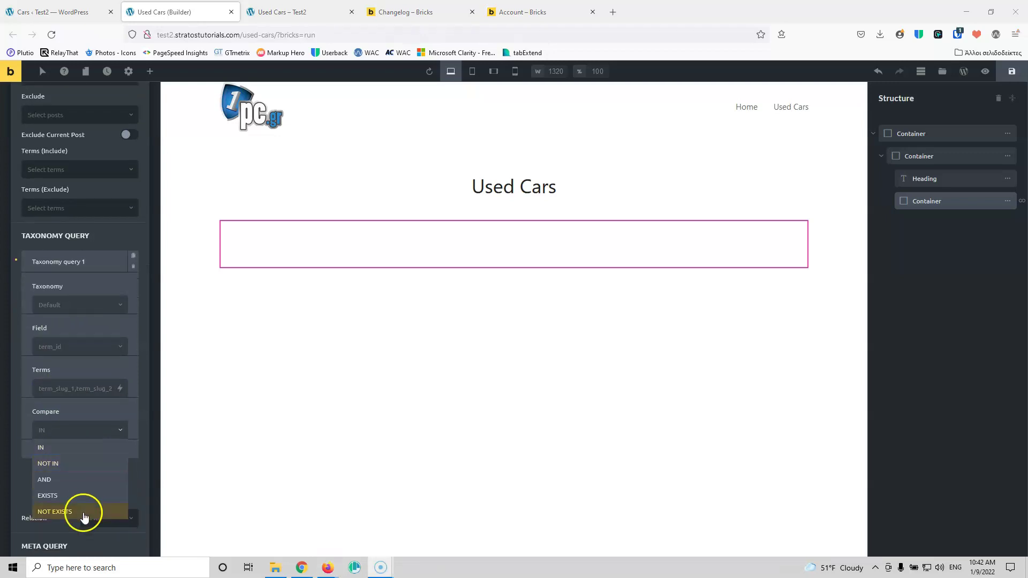
{"action": "left_click", "coordinate": [146, 478]}
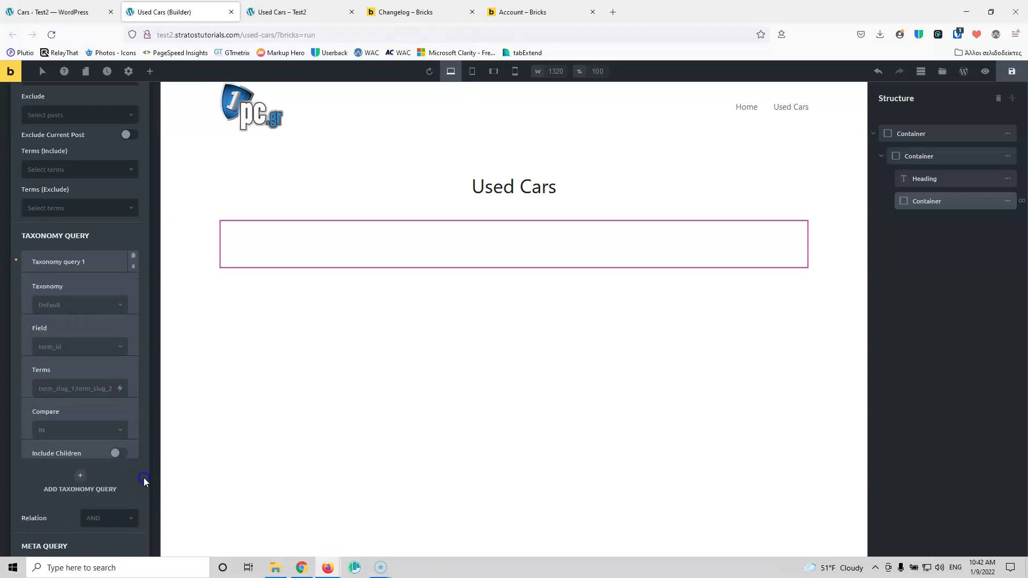
{"action": "scroll", "coordinate": [126, 400], "scroll_direction": "down", "scroll_amount": 1}
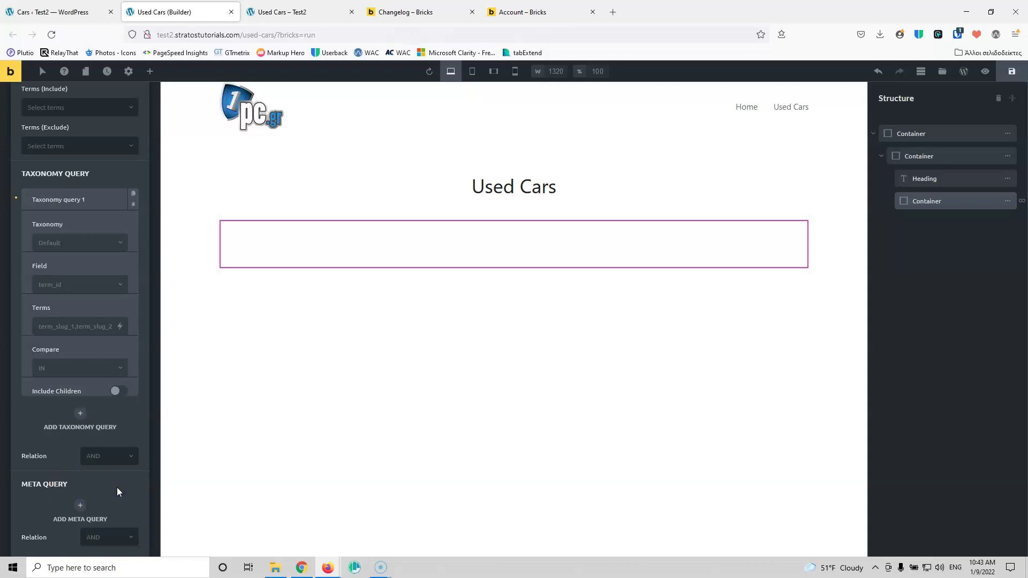
{"action": "scroll", "coordinate": [129, 179], "scroll_direction": "up", "scroll_amount": 3}
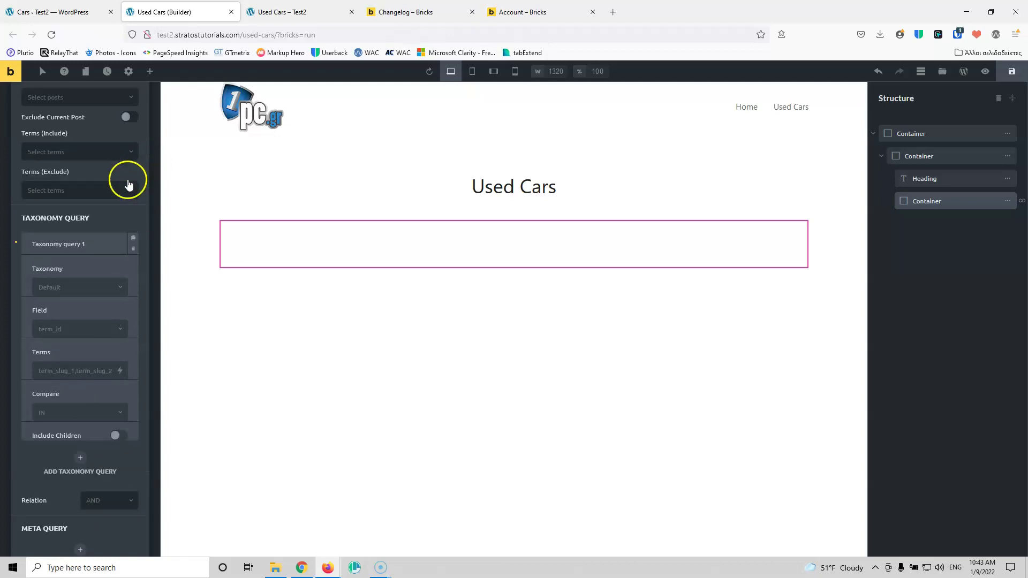
{"action": "left_click", "coordinate": [133, 329]}
{"action": "left_click", "coordinate": [133, 329]}
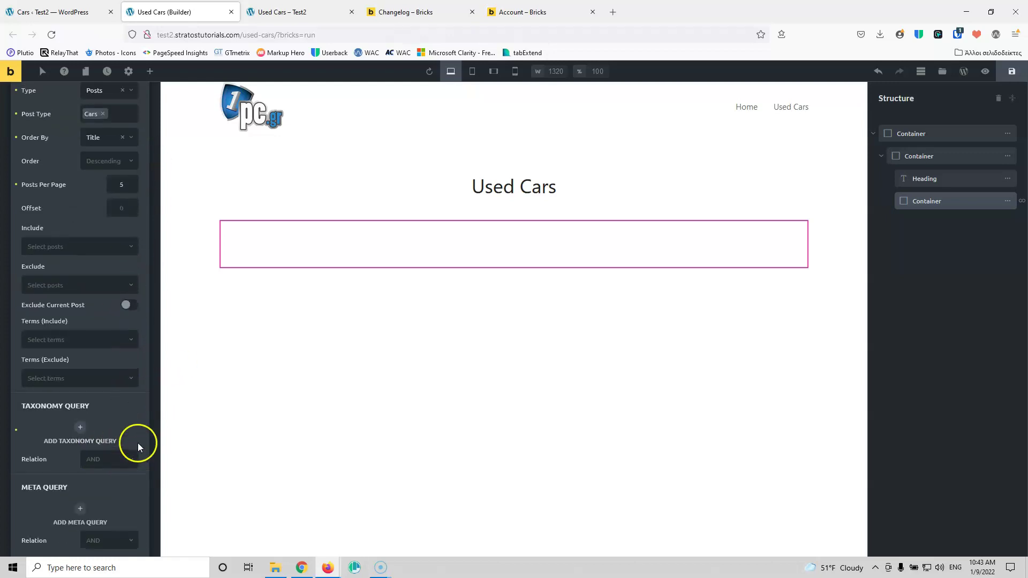
Step: Close the query settings, then nest two containers inside the query loop container and arrange them side by side in a horizontal direction
{"action": "left_click", "coordinate": [137, 442]}
{"action": "left_click", "coordinate": [134, 214]}
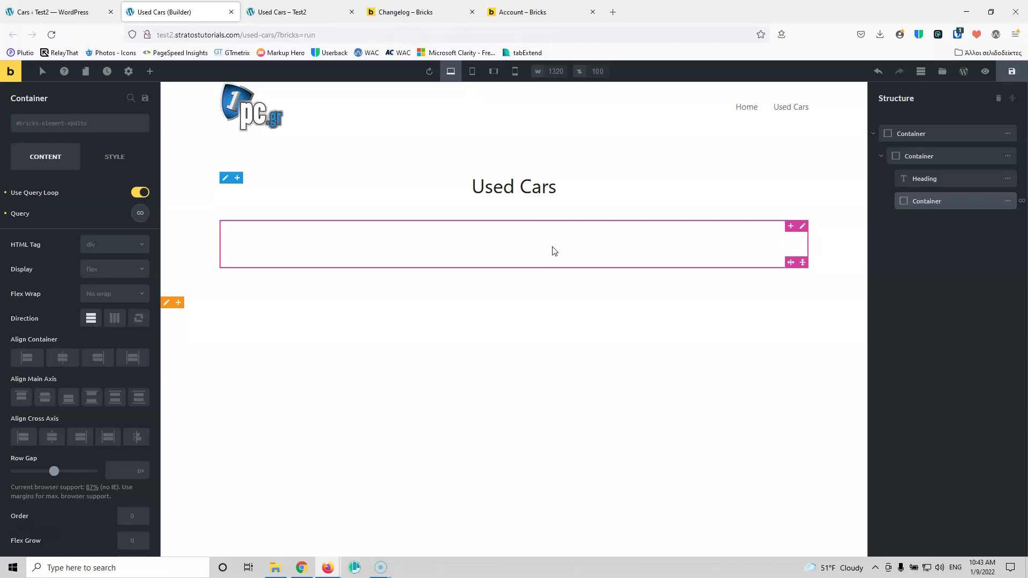
{"action": "key", "text": "alt+Tab"}
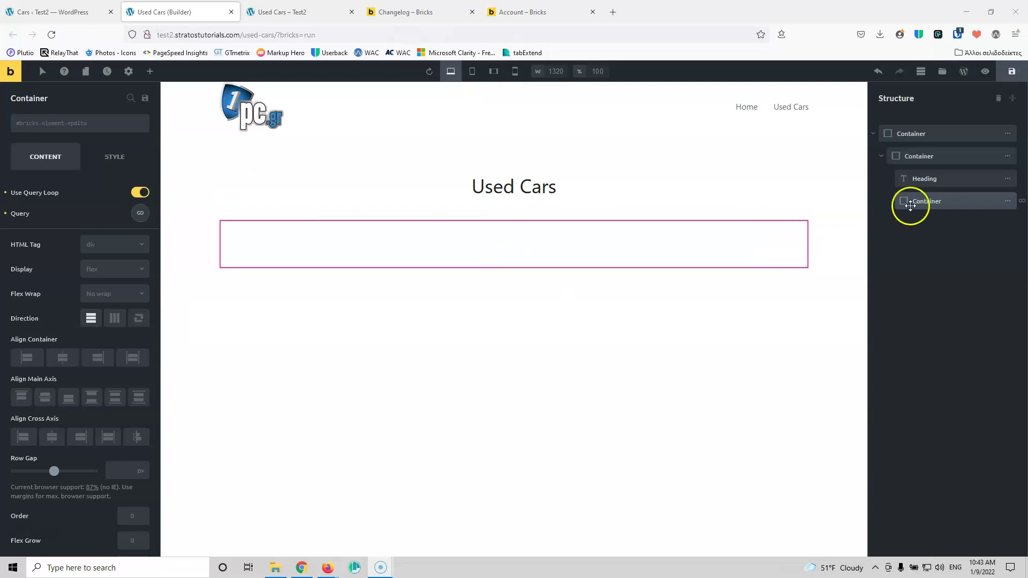
{"action": "double_click", "coordinate": [961, 200]}
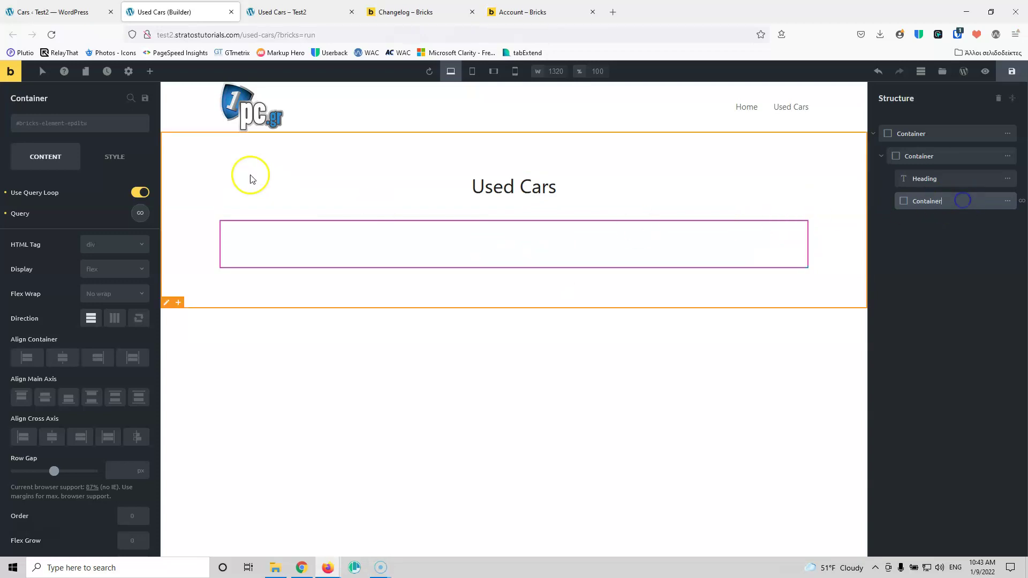
{"action": "left_click", "coordinate": [150, 72]}
{"action": "left_click", "coordinate": [50, 163]}
{"action": "left_click", "coordinate": [50, 163]}
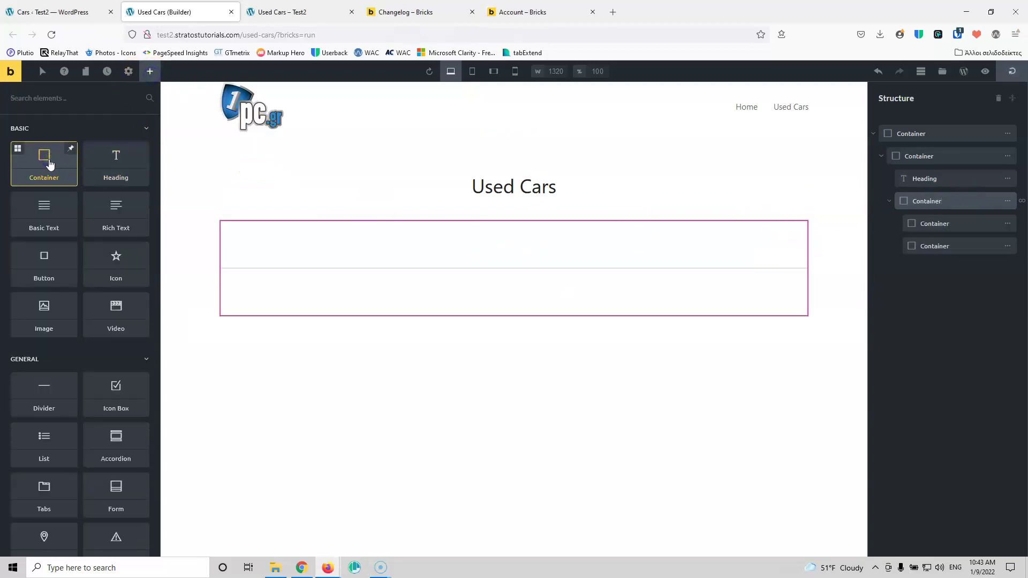
{"action": "double_click", "coordinate": [974, 207]}
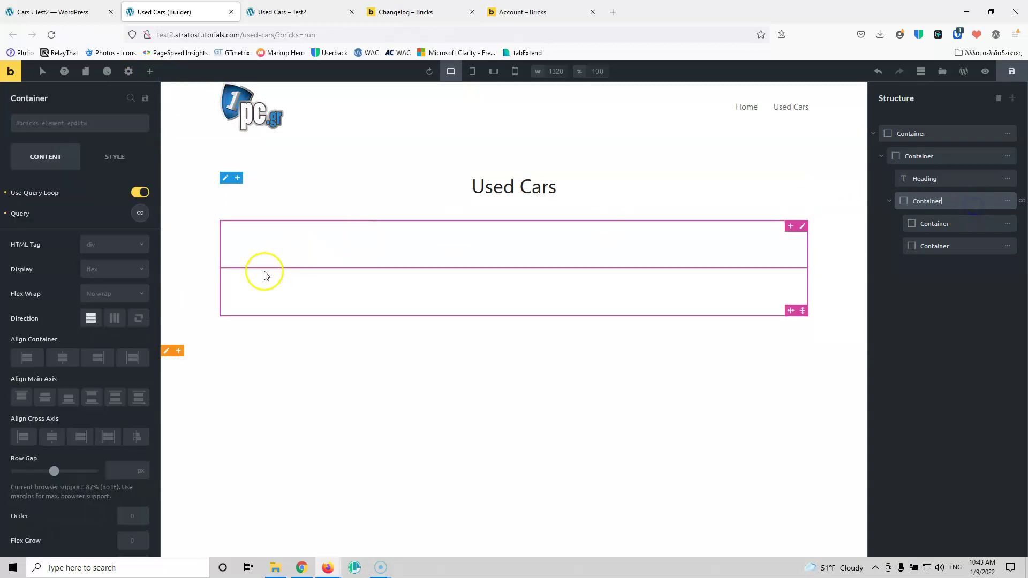
{"action": "left_click", "coordinate": [115, 319]}
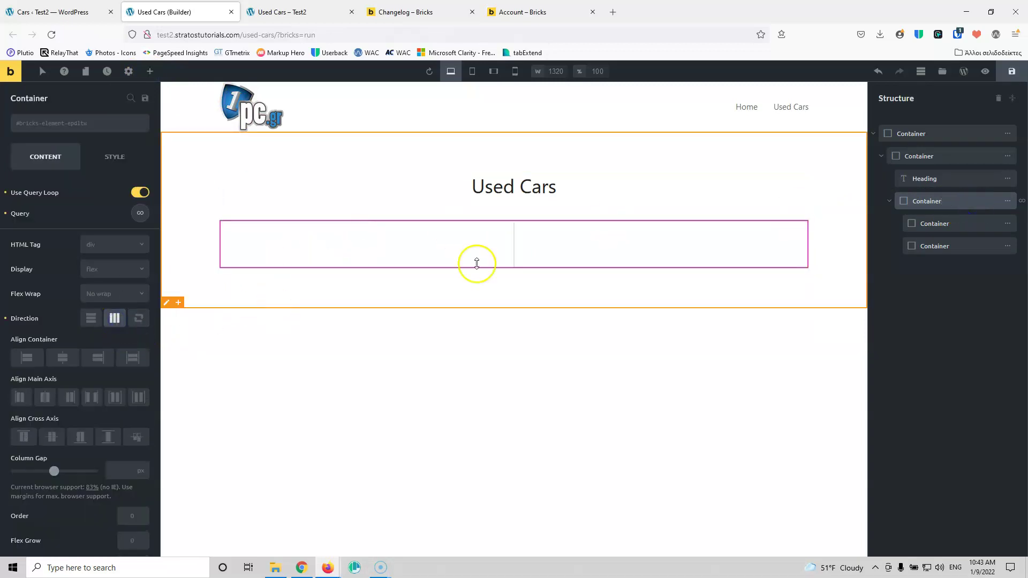
Step: Set the width of the first nested container to 40%
{"action": "double_click", "coordinate": [964, 221]}
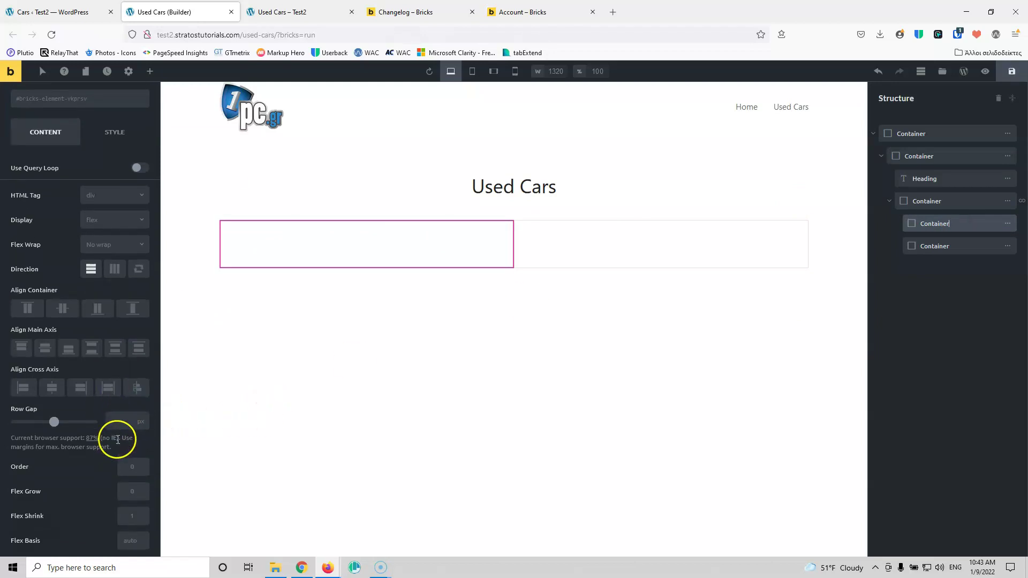
{"action": "left_click", "coordinate": [119, 163]}
{"action": "left_click", "coordinate": [73, 197]}
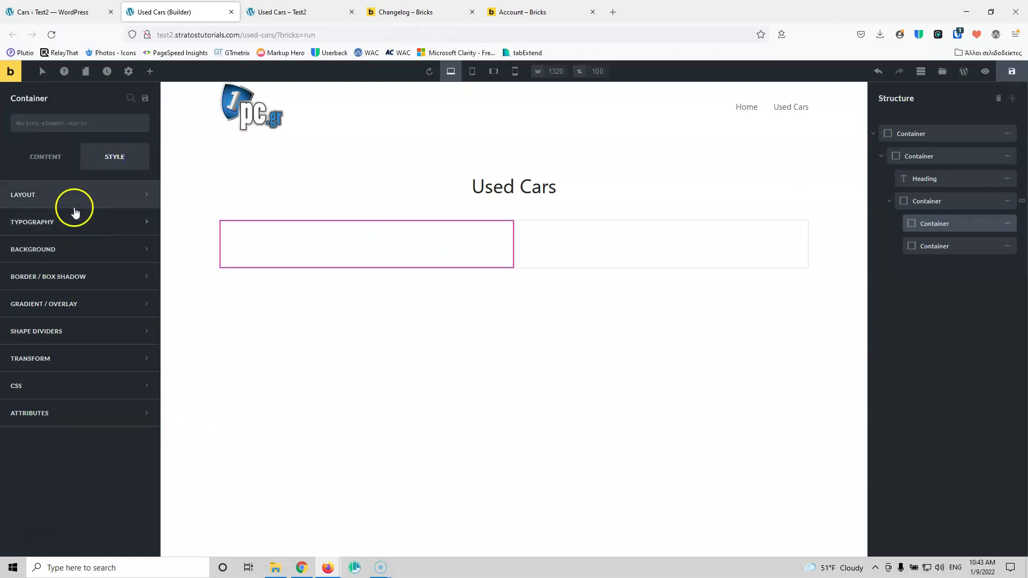
{"action": "left_click", "coordinate": [116, 339]}
{"action": "type", "text": "40"}
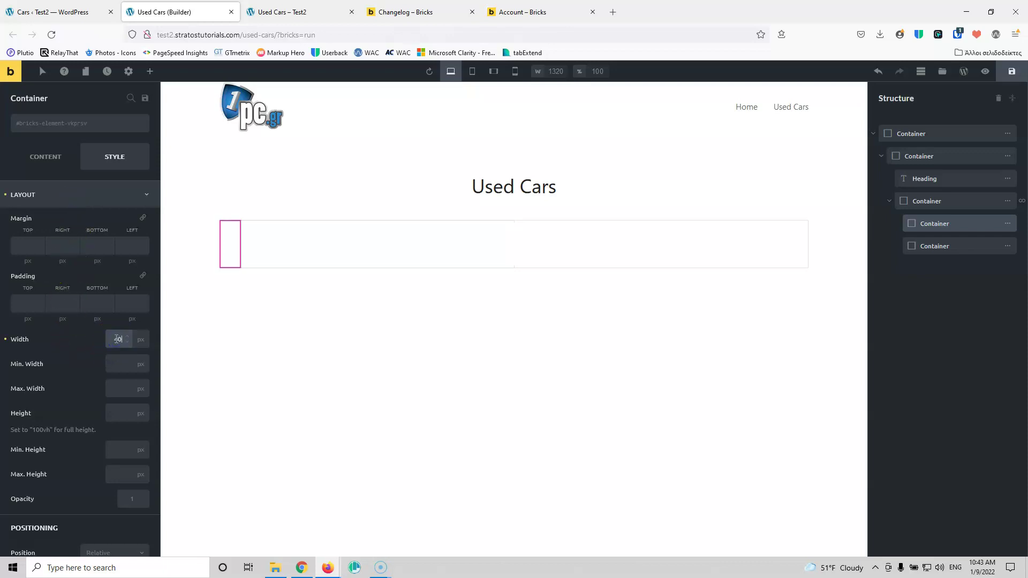
{"action": "left_click", "coordinate": [140, 343]}
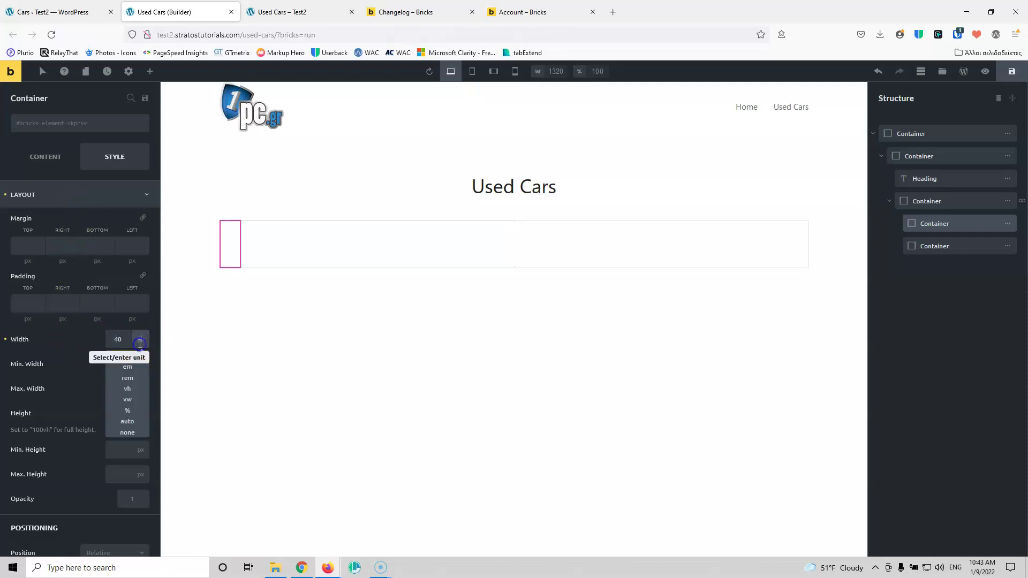
{"action": "left_click", "coordinate": [128, 410]}
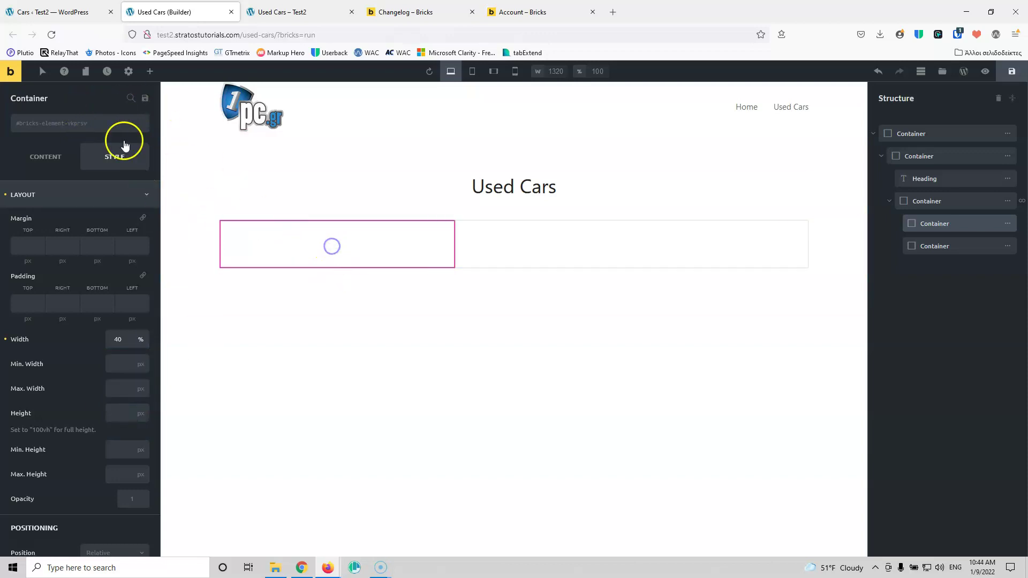
Step: Add an Image element inside the first nested container
{"action": "left_click", "coordinate": [150, 71]}
{"action": "left_click", "coordinate": [96, 102]}
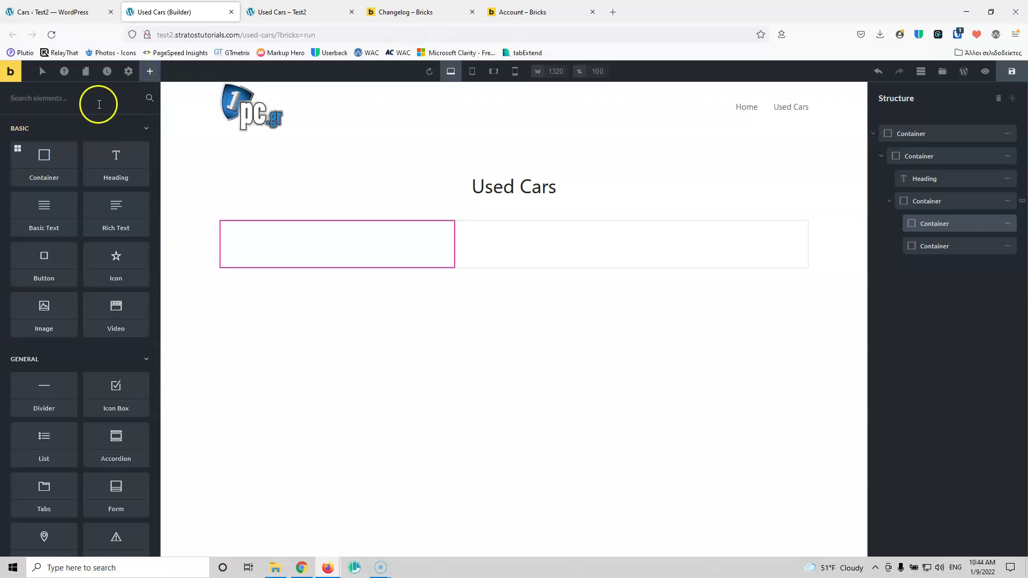
{"action": "type", "text": "im"}
{"action": "left_click", "coordinate": [42, 143]}
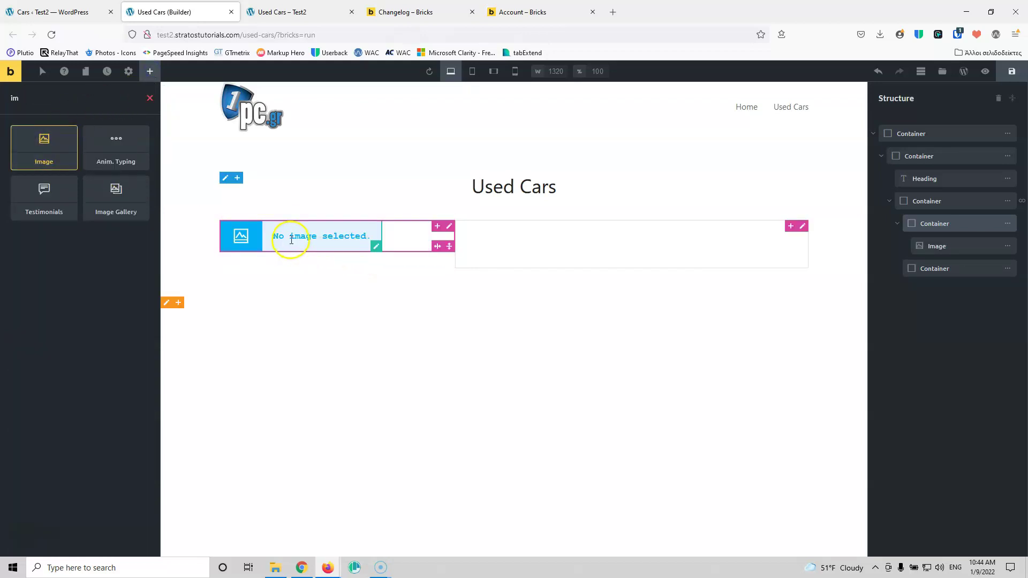
Step: Set the image's dynamic data source to Featured Image
{"action": "left_click", "coordinate": [291, 236]}
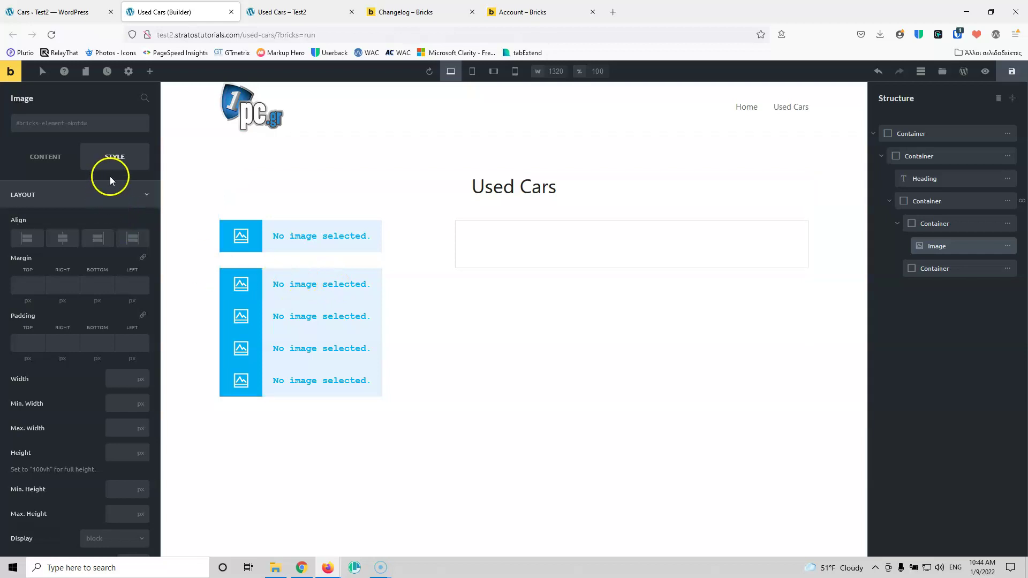
{"action": "left_click", "coordinate": [43, 158]}
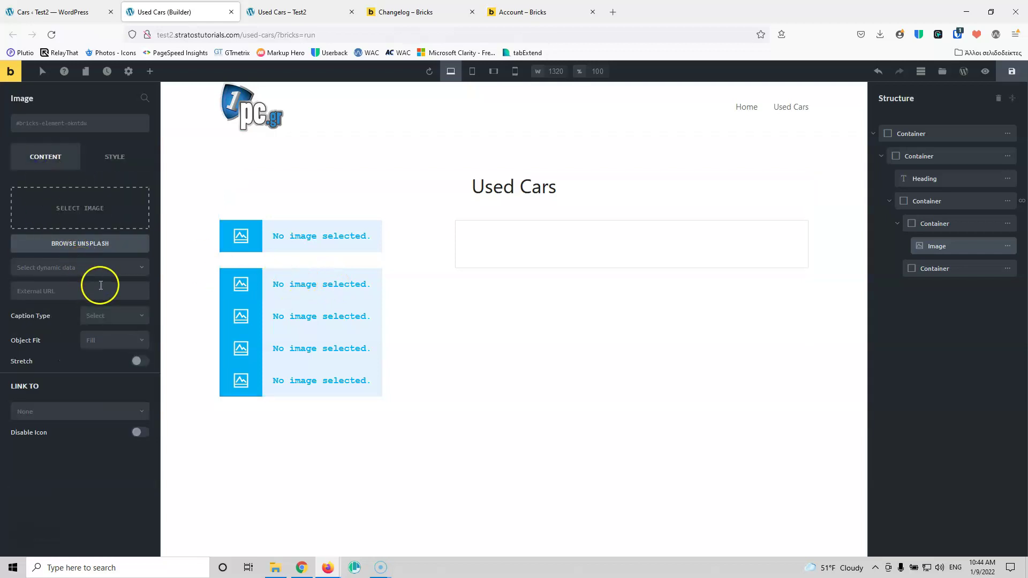
{"action": "left_click", "coordinate": [112, 271]}
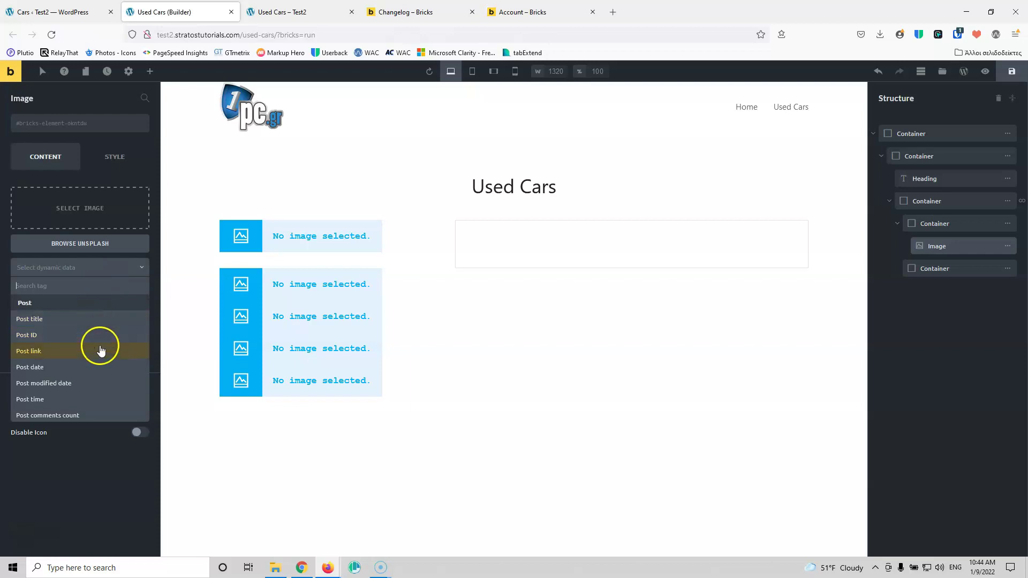
{"action": "scroll", "coordinate": [105, 381], "scroll_direction": "down", "scroll_amount": 1}
{"action": "scroll", "coordinate": [107, 381], "scroll_direction": "down", "scroll_amount": 3}
{"action": "left_click", "coordinate": [54, 377]}
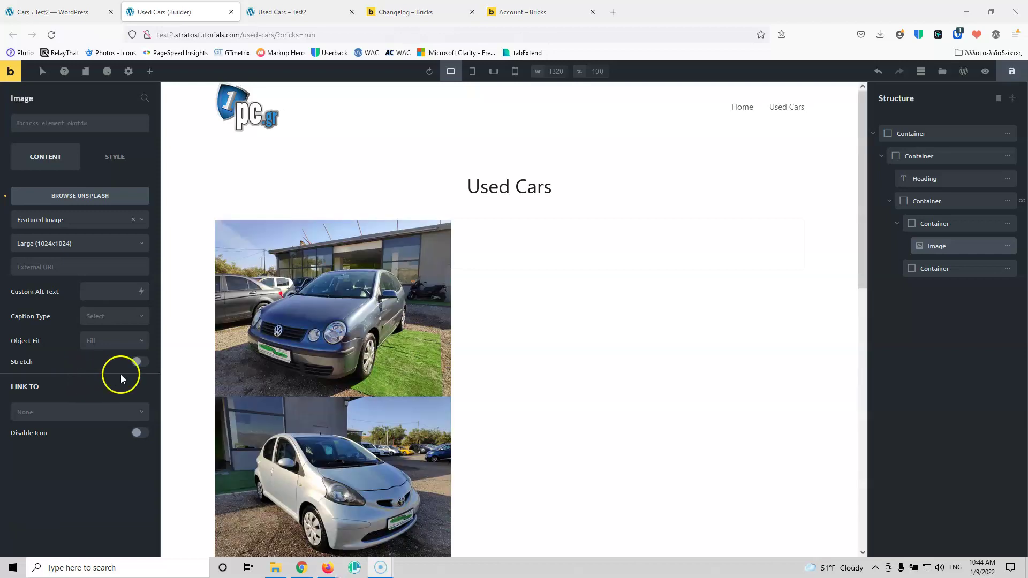
Step: Set the second nested container's Align Container option to Center
{"action": "double_click", "coordinate": [975, 267]}
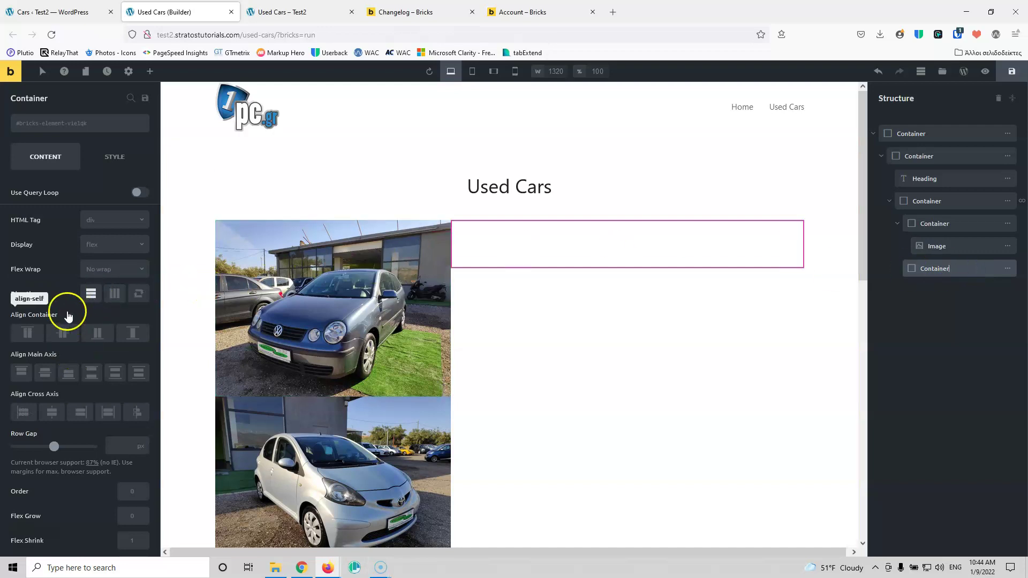
{"action": "left_click", "coordinate": [63, 334]}
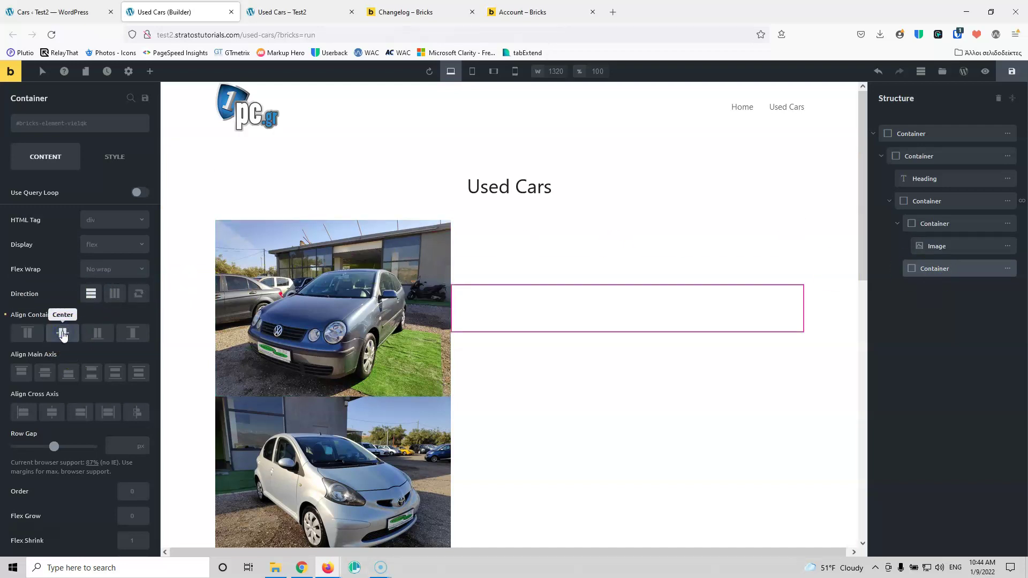
{"action": "left_click", "coordinate": [608, 324]}
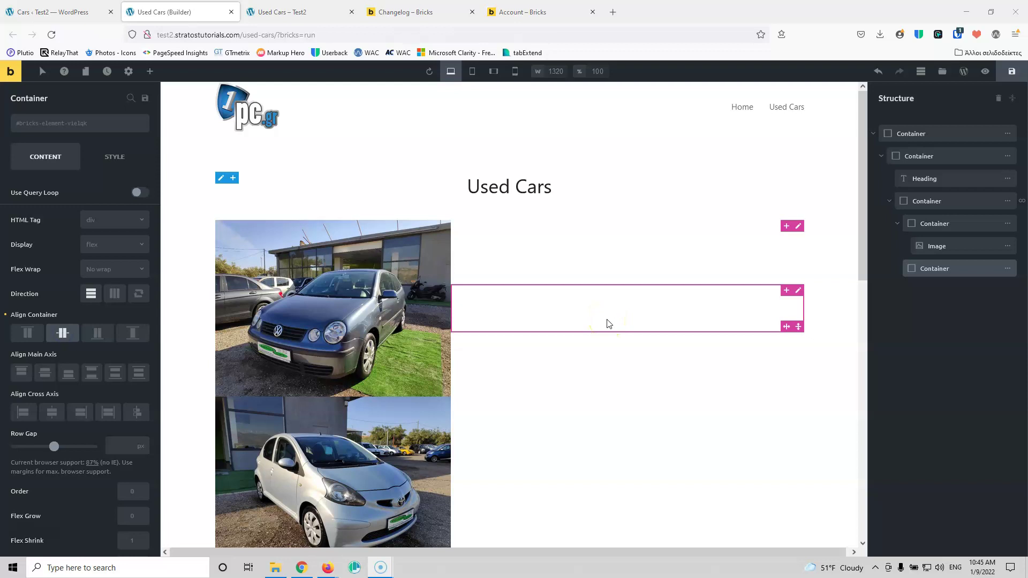
Step: Add a Heading to the second nested container and replace its default text with the dynamic post title {post_title}
{"action": "left_click", "coordinate": [145, 73]}
{"action": "left_click", "coordinate": [115, 164]}
{"action": "left_click", "coordinate": [525, 292]}
{"action": "left_click", "coordinate": [523, 305]}
{"action": "left_click", "coordinate": [58, 199]}
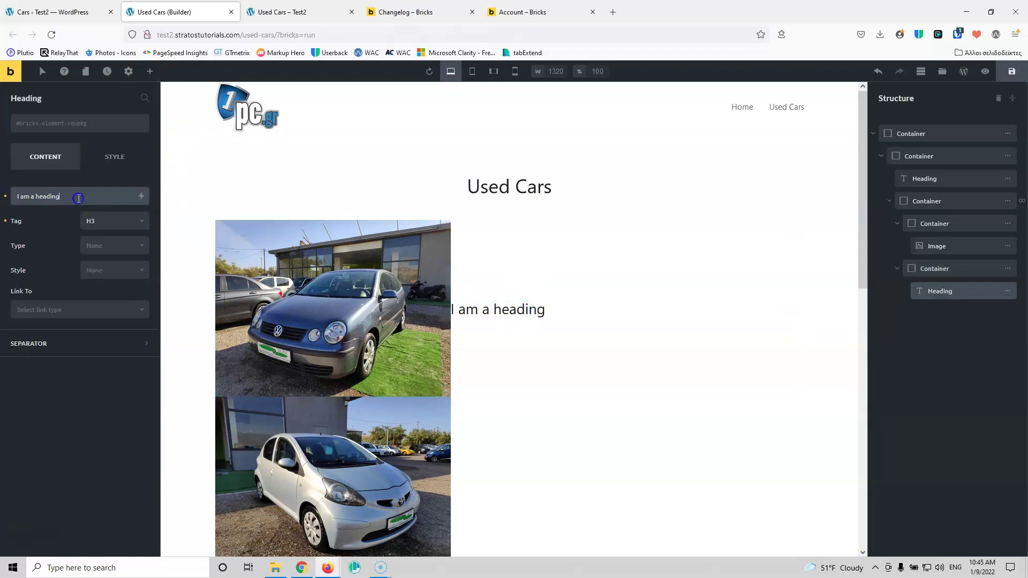
{"action": "triple_click", "coordinate": [50, 197]}
{"action": "key", "text": "BackSpace"}
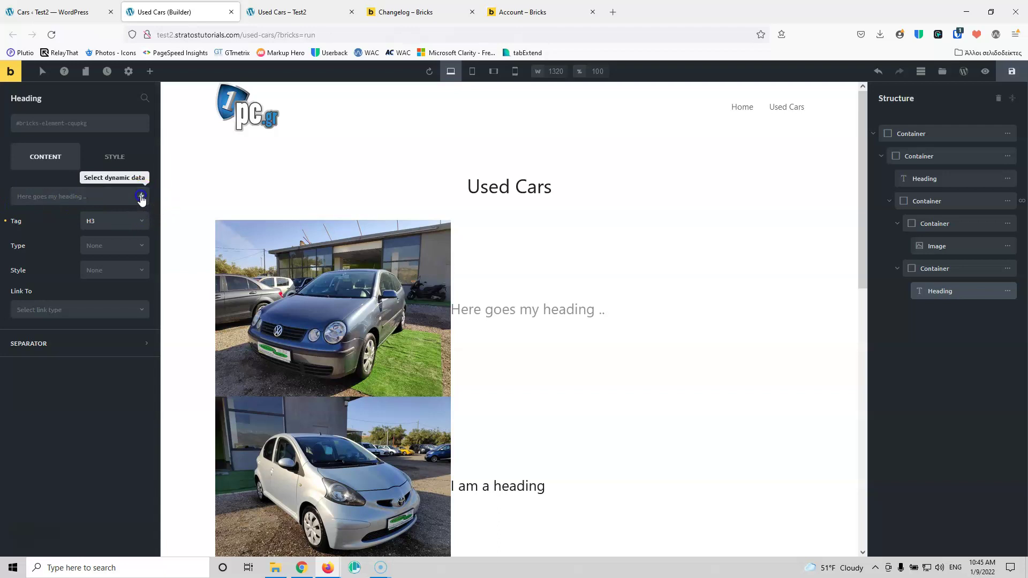
{"action": "left_click", "coordinate": [141, 197]}
{"action": "left_click", "coordinate": [85, 250]}
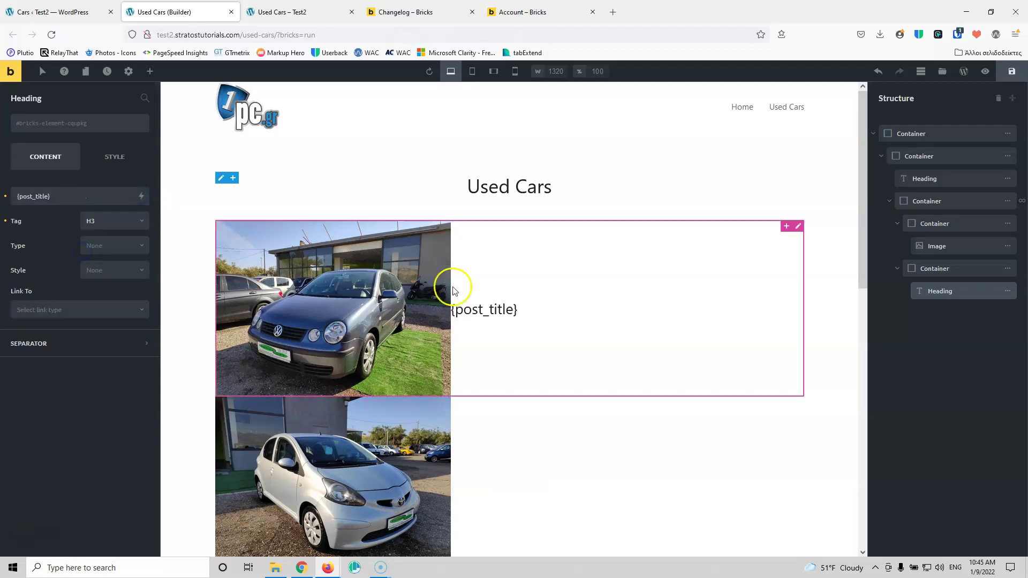
{"action": "left_click", "coordinate": [549, 308]}
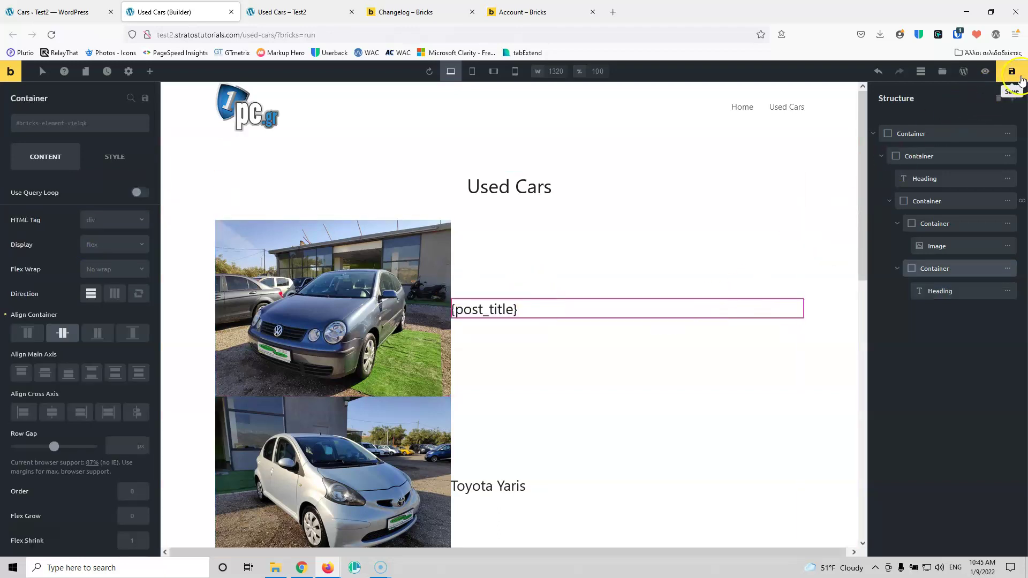
Step: Reload the live Used Cars page to check the listed car images and titles, and return to the builder
{"action": "left_click", "coordinate": [284, 12]}
{"action": "left_click", "coordinate": [50, 36]}
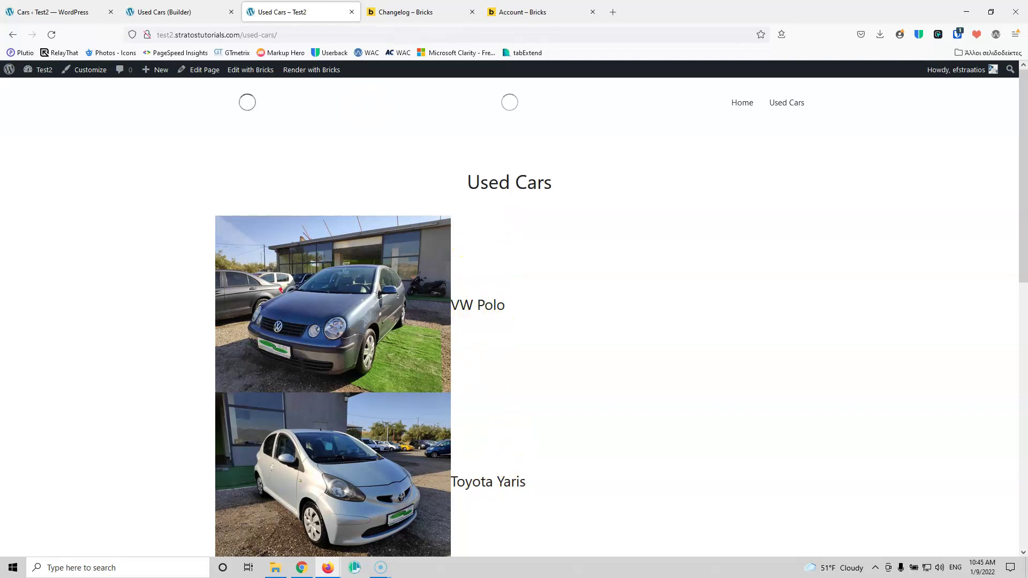
{"action": "left_click", "coordinate": [202, 15]}
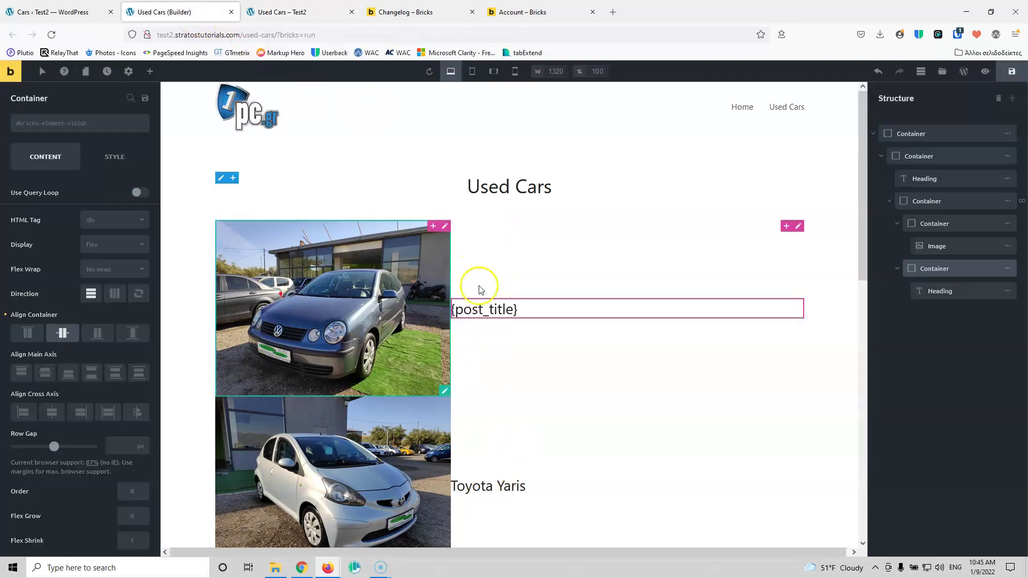
Step: Delete the {post_title} heading and place a Post Title element in the second nested container instead
{"action": "right_click", "coordinate": [509, 312]}
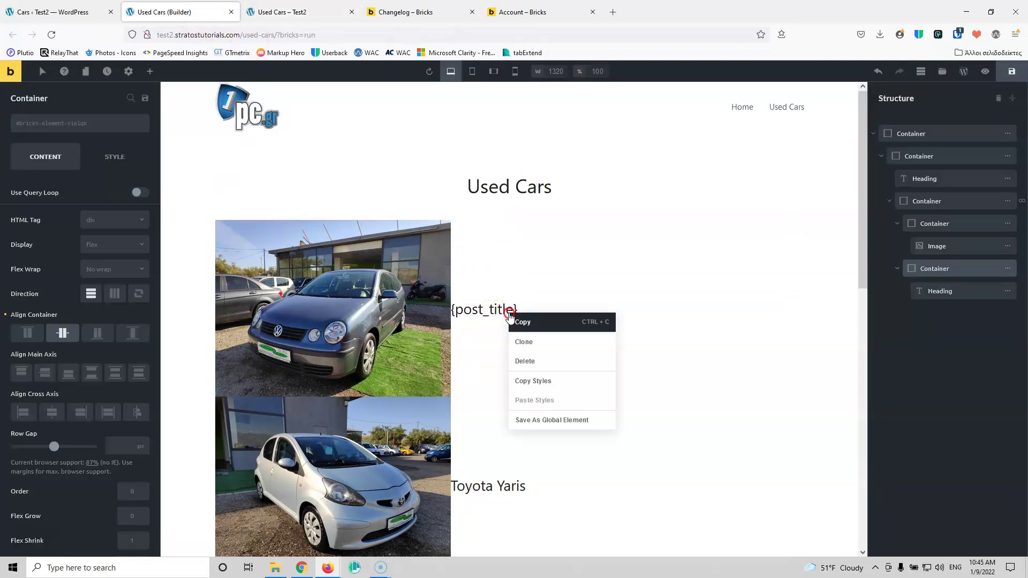
{"action": "left_click", "coordinate": [545, 366]}
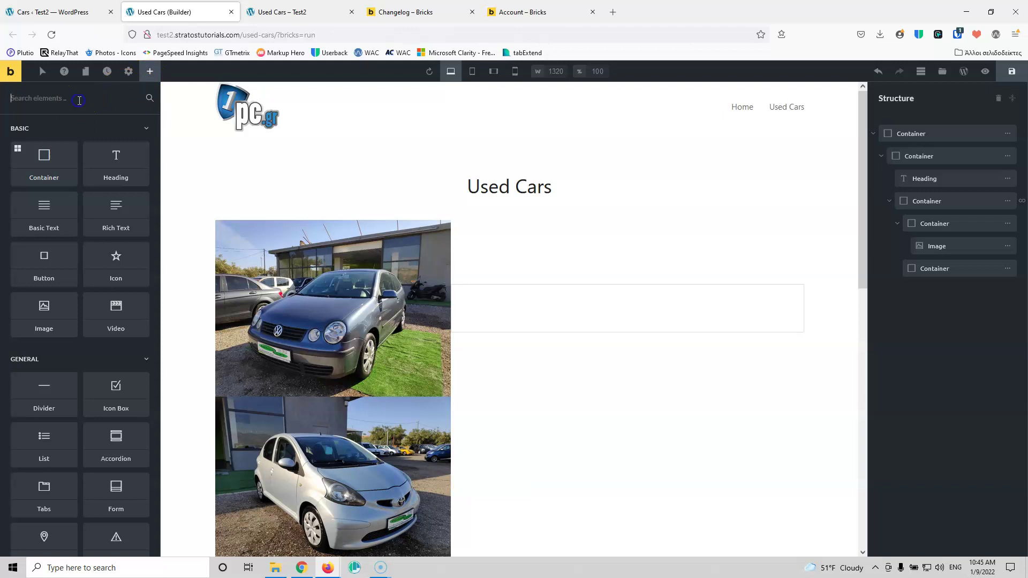
{"action": "left_click", "coordinate": [79, 100]}
{"action": "type", "text": "po"}
{"action": "left_click", "coordinate": [108, 142]}
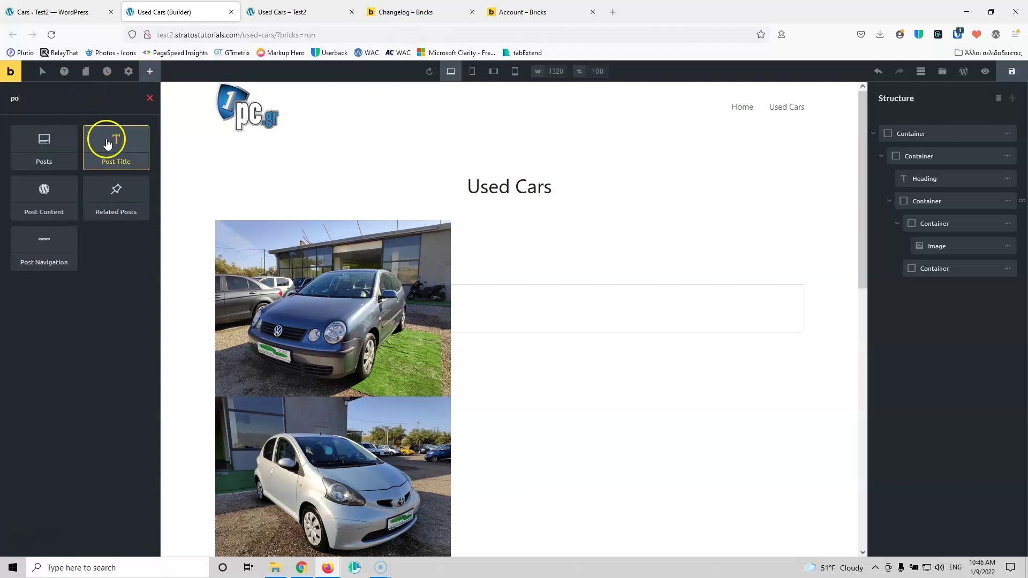
{"action": "left_click_drag", "start_coordinate": [142, 146], "coordinate": [582, 292]}
{"action": "left_click_drag", "start_coordinate": [885, 290], "coordinate": [920, 283]}
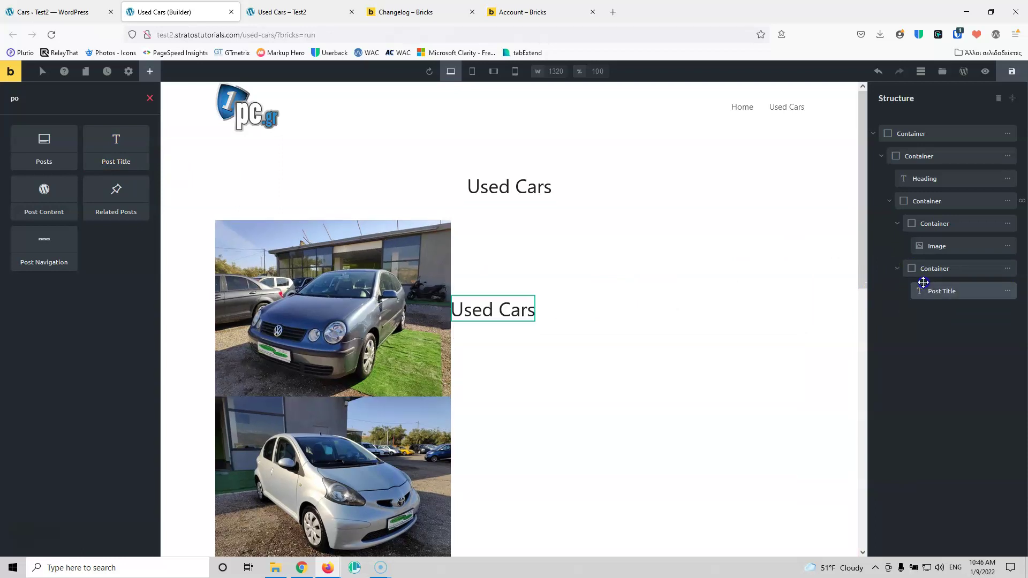
Step: Enable Link To Post for the Post Title element
{"action": "left_click", "coordinate": [478, 307]}
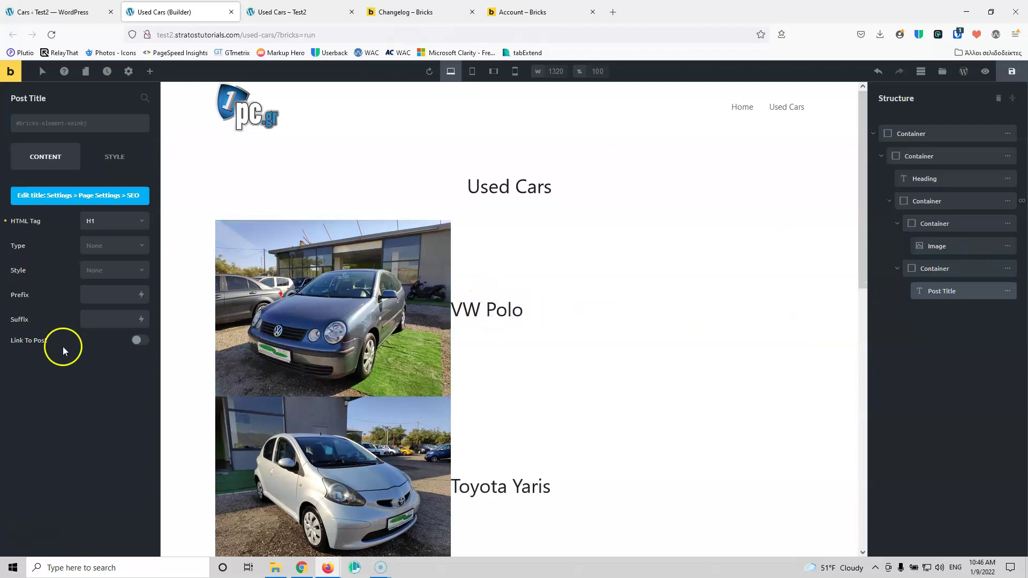
{"action": "left_click", "coordinate": [142, 341]}
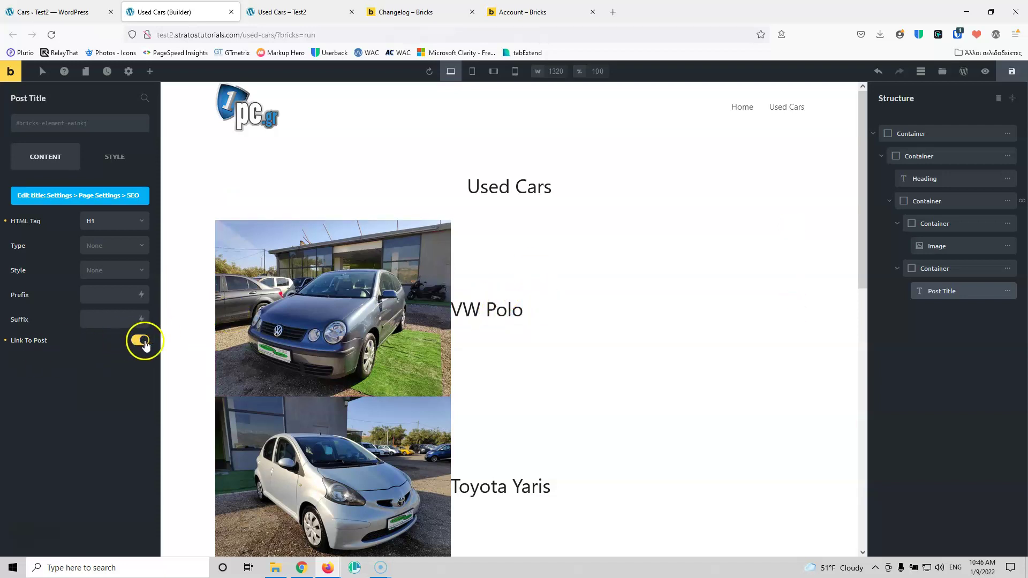
Step: Add a Basic Text element and place it below the Post Title in the second nested container
{"action": "left_click", "coordinate": [538, 333]}
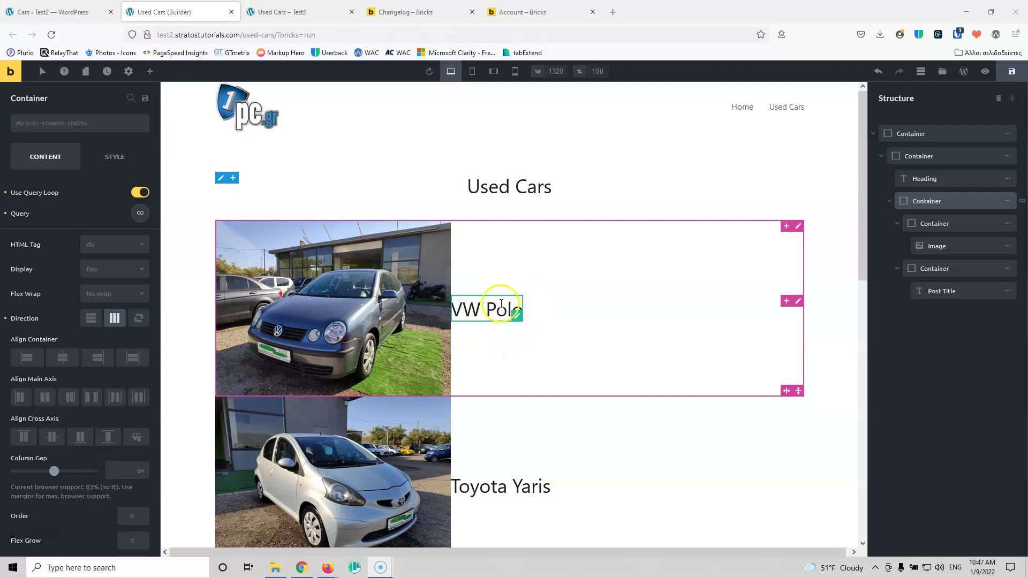
{"action": "left_click", "coordinate": [150, 75]}
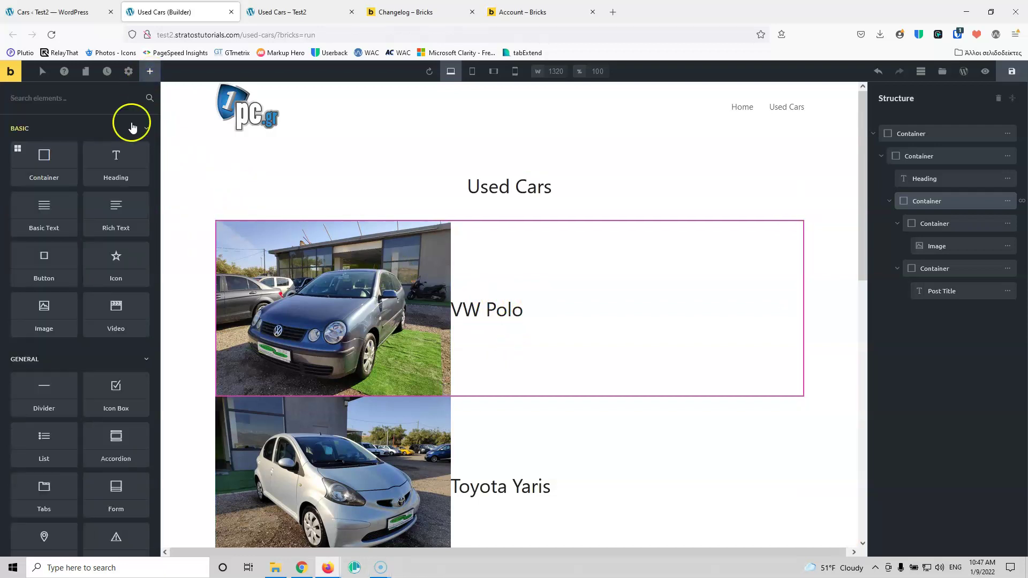
{"action": "left_click", "coordinate": [39, 213]}
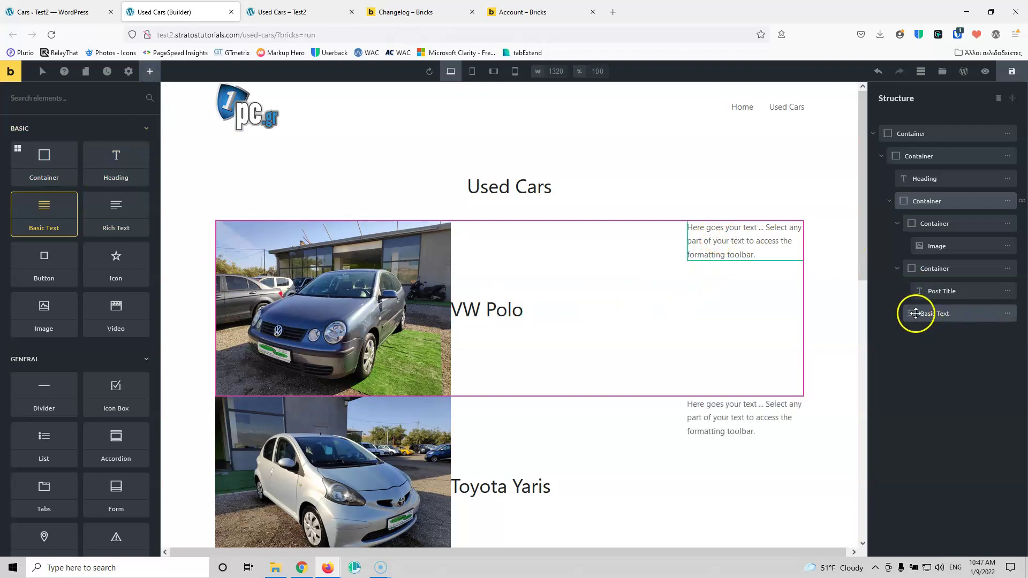
{"action": "left_click_drag", "start_coordinate": [924, 313], "coordinate": [934, 306]}
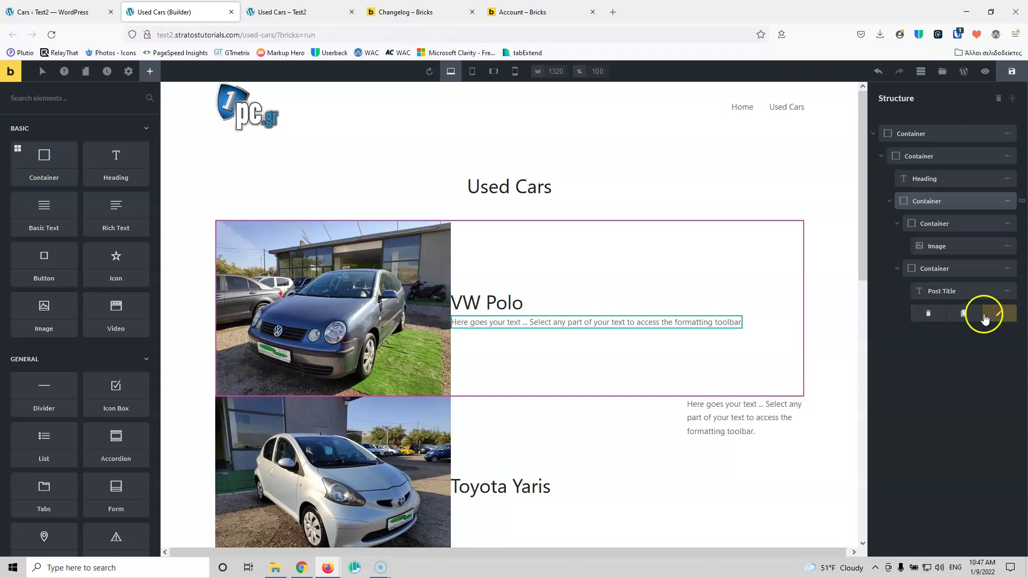
Step: Replace the Basic Text's default content with the label and dynamic ACF field "Engine: {acf_engine}"
{"action": "left_click", "coordinate": [629, 324]}
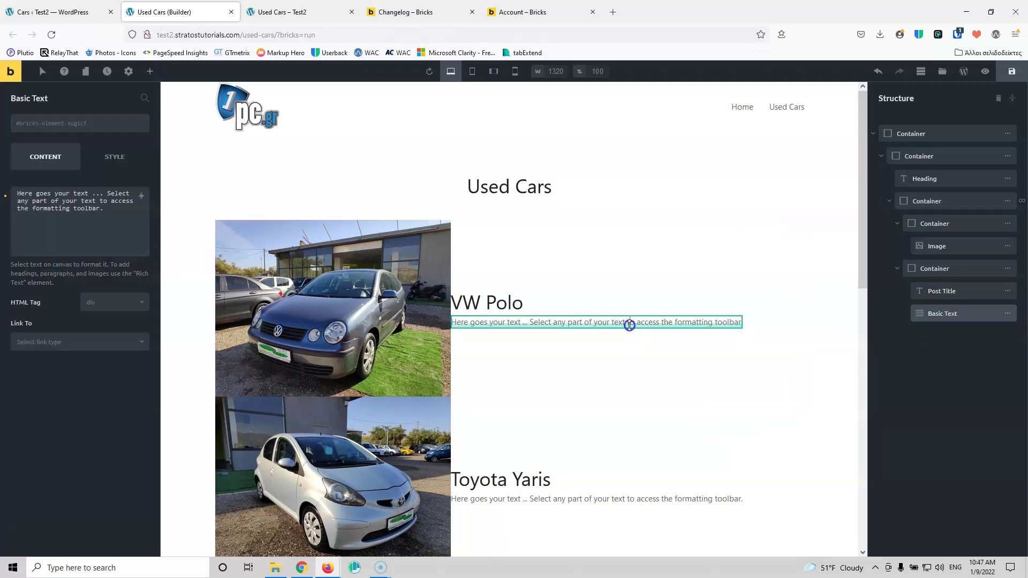
{"action": "left_click", "coordinate": [108, 211]}
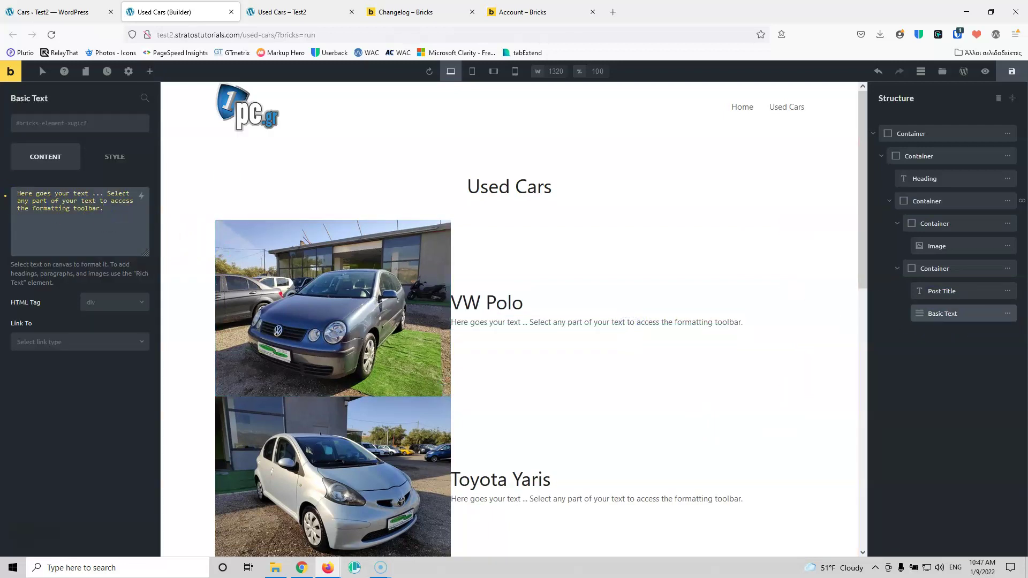
{"action": "key", "text": "ctrl+a"}
{"action": "key", "text": "BackSpace"}
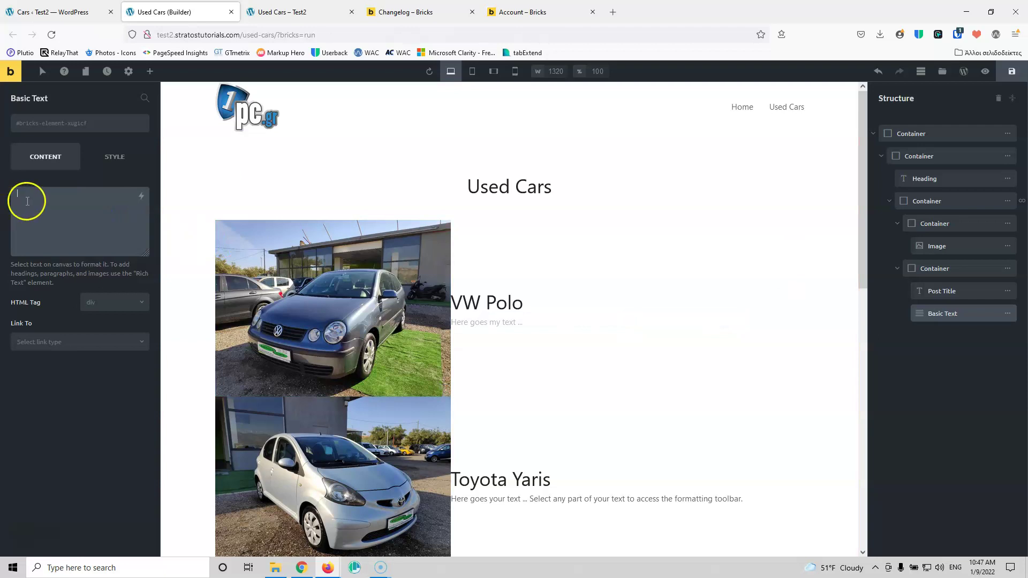
{"action": "left_click", "coordinate": [143, 196]}
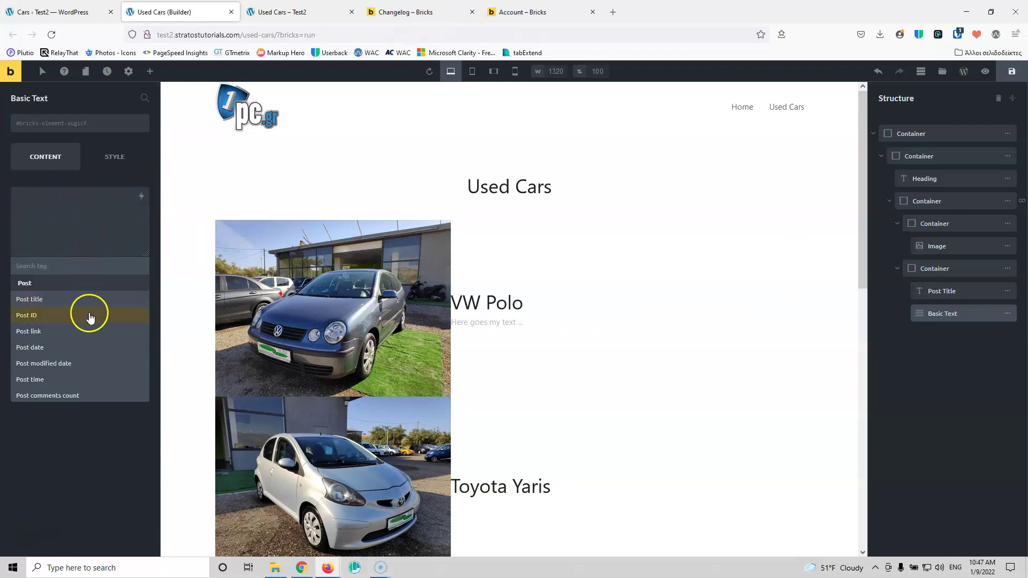
{"action": "scroll", "coordinate": [90, 318], "scroll_direction": "down", "scroll_amount": 5}
{"action": "scroll", "coordinate": [90, 318], "scroll_direction": "down", "scroll_amount": 8}
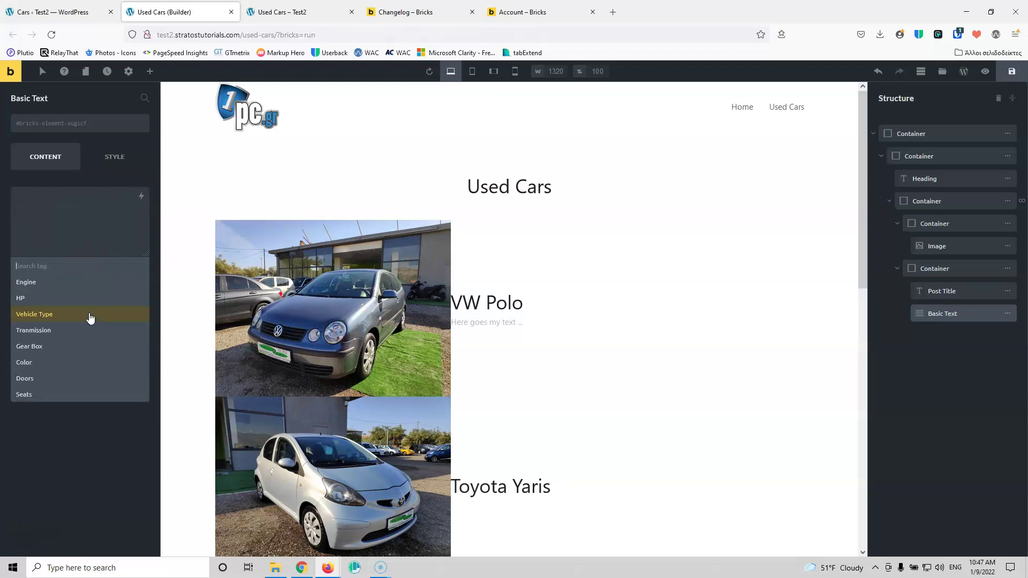
{"action": "scroll", "coordinate": [90, 318], "scroll_direction": "up", "scroll_amount": 2}
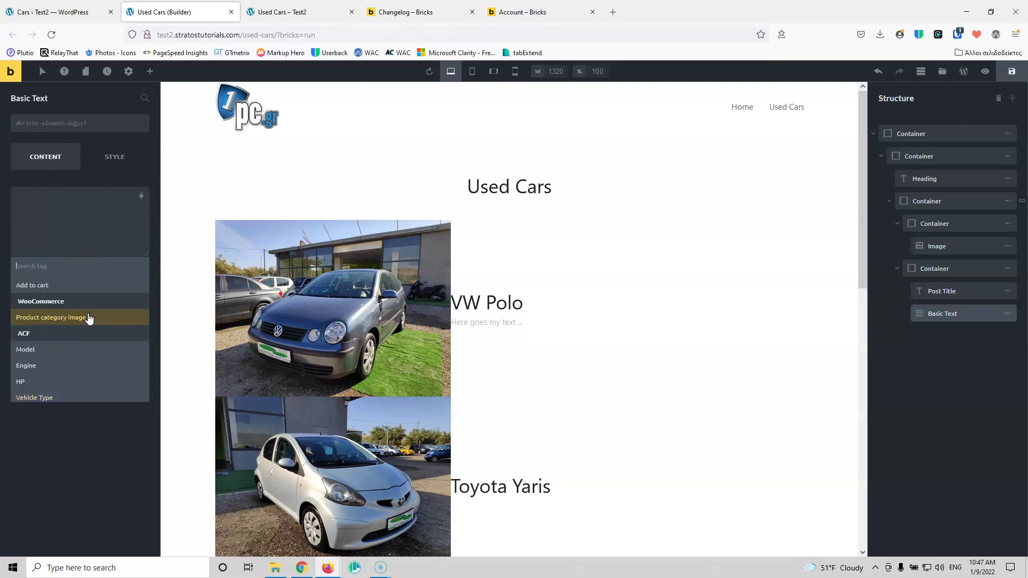
{"action": "left_click", "coordinate": [49, 366]}
{"action": "left_click", "coordinate": [14, 193]}
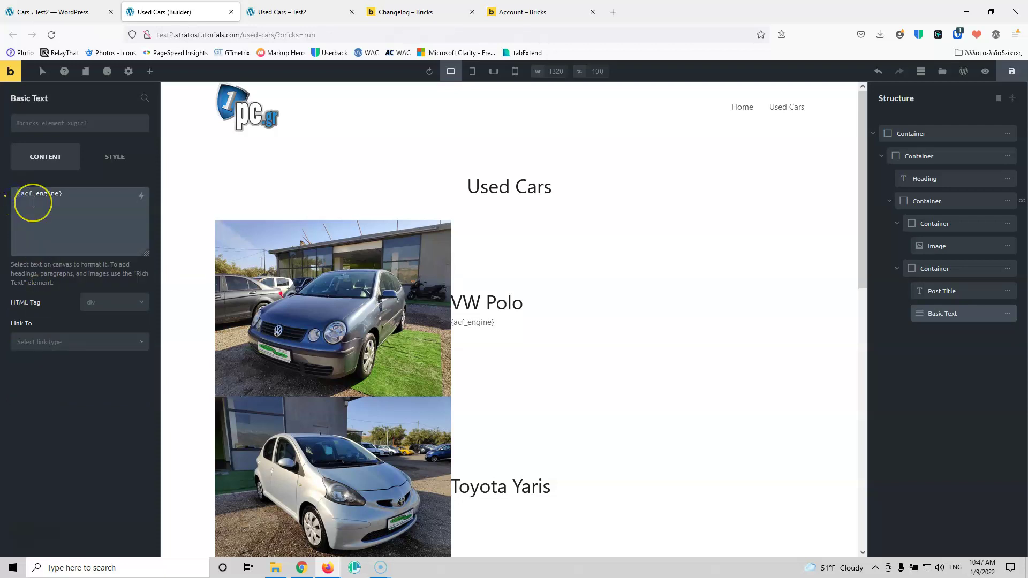
{"action": "type", "text": "Engine:"}
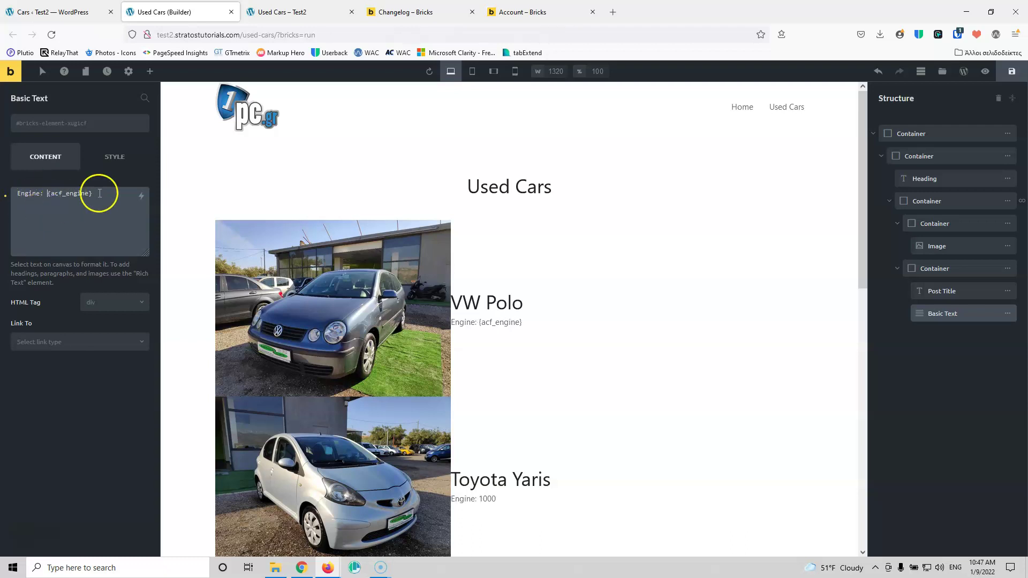
Step: Clone the Engine text element three times within the second nested container
{"action": "right_click", "coordinate": [494, 323]}
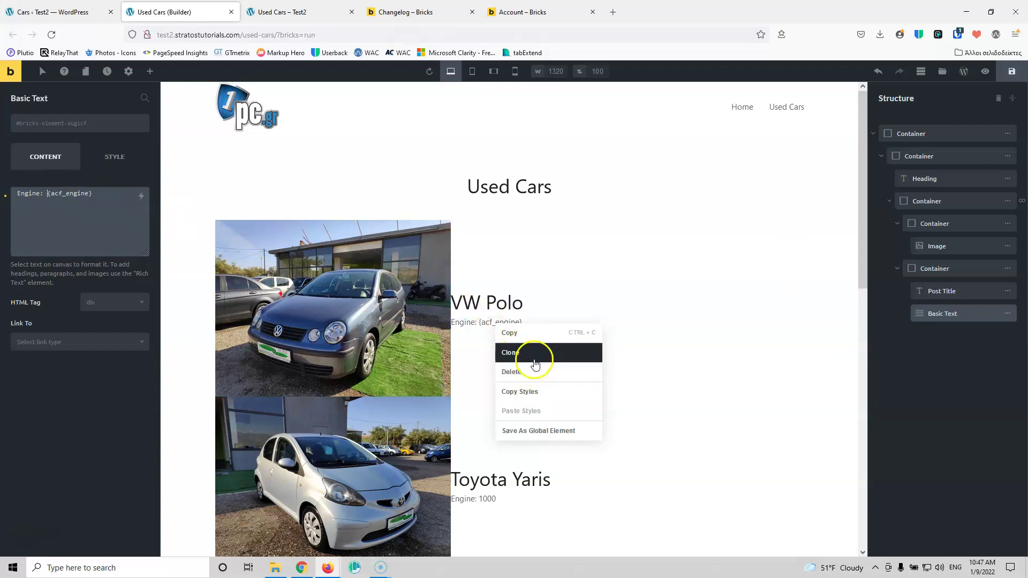
{"action": "left_click", "coordinate": [532, 353]}
{"action": "right_click", "coordinate": [505, 320]}
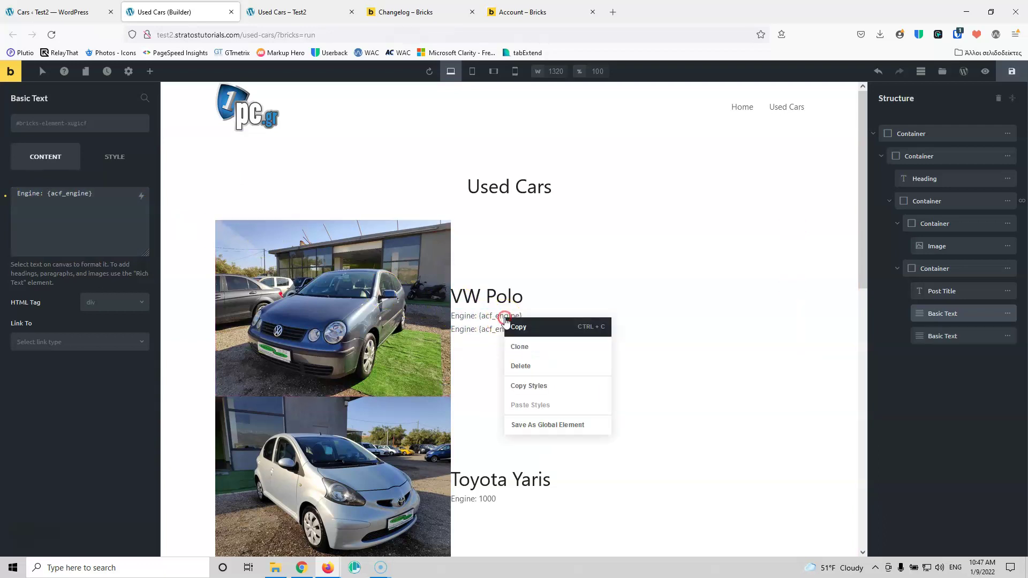
{"action": "left_click", "coordinate": [519, 347]}
{"action": "right_click", "coordinate": [500, 314]}
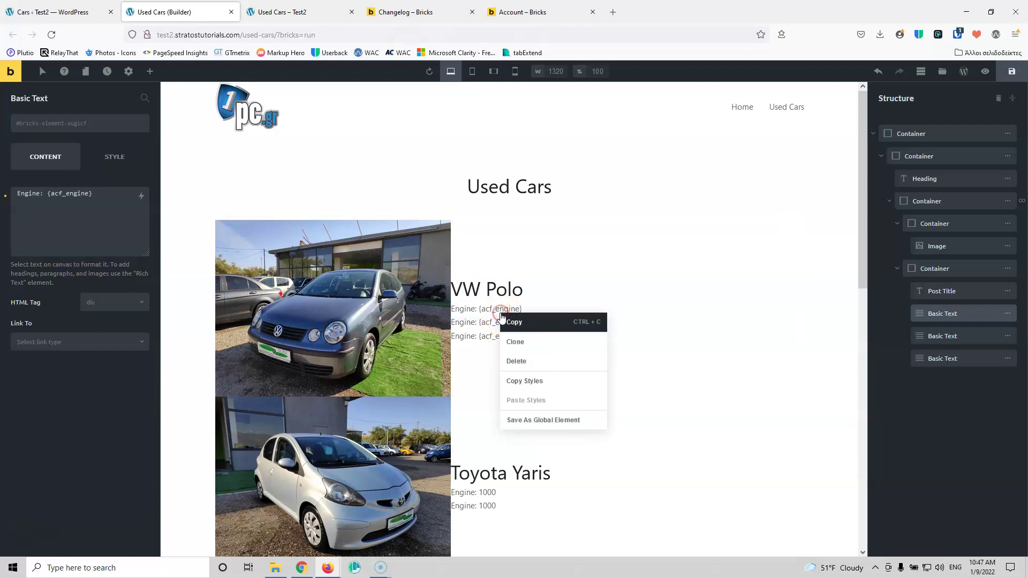
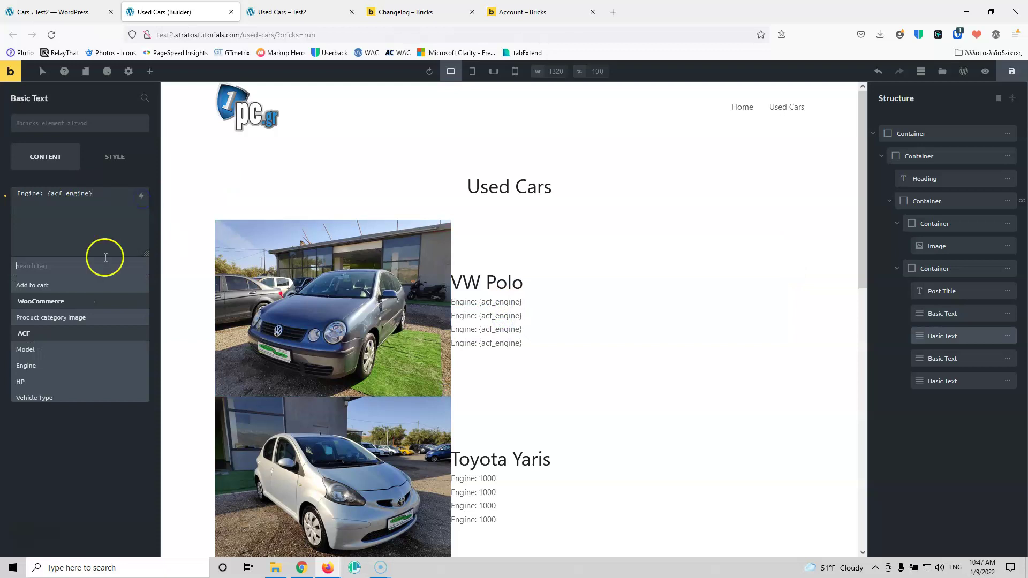
Step: Change the second Basic Text's content to "HP: {acf_hp}" using the dynamic ACF field HP
{"action": "left_click", "coordinate": [46, 383]}
{"action": "left_click", "coordinate": [83, 194]}
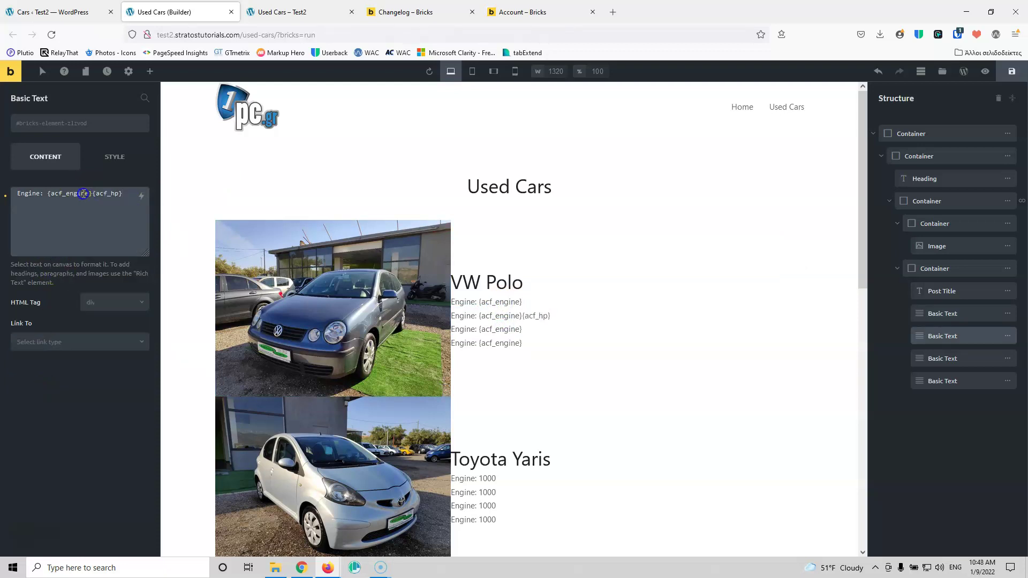
{"action": "key", "text": "BackSpace"}
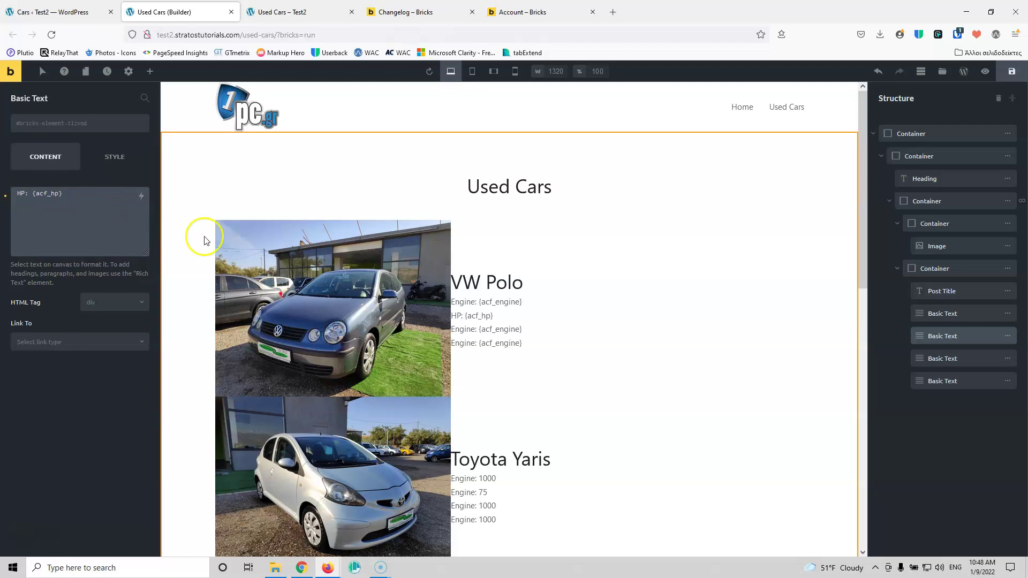
Step: Replace the third Basic Text's engine label and tag with the dynamic ACF field {acf_tranmission}
{"action": "left_click", "coordinate": [475, 330]}
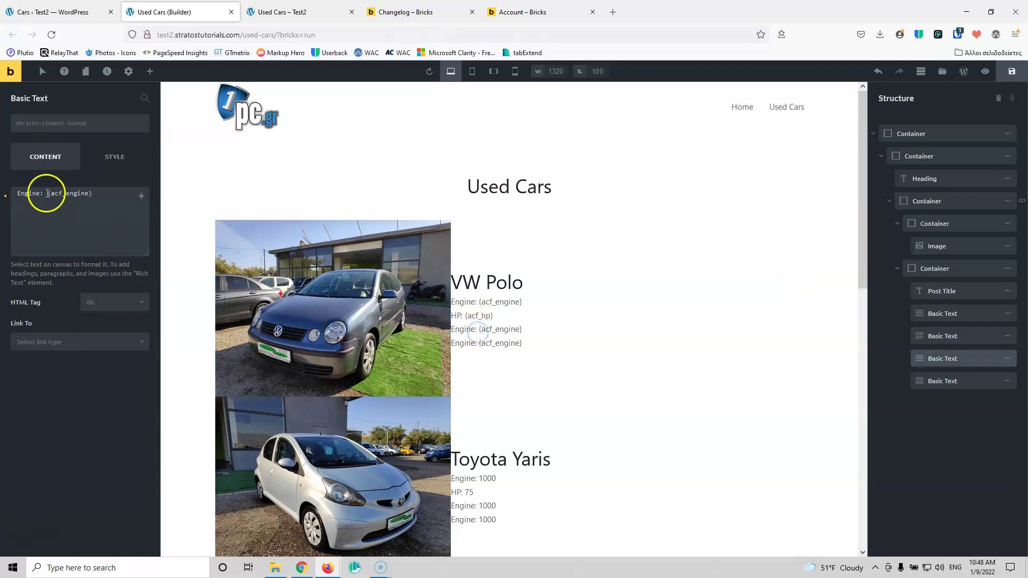
{"action": "left_click", "coordinate": [142, 196]}
{"action": "scroll", "coordinate": [89, 313], "scroll_direction": "down", "scroll_amount": 3}
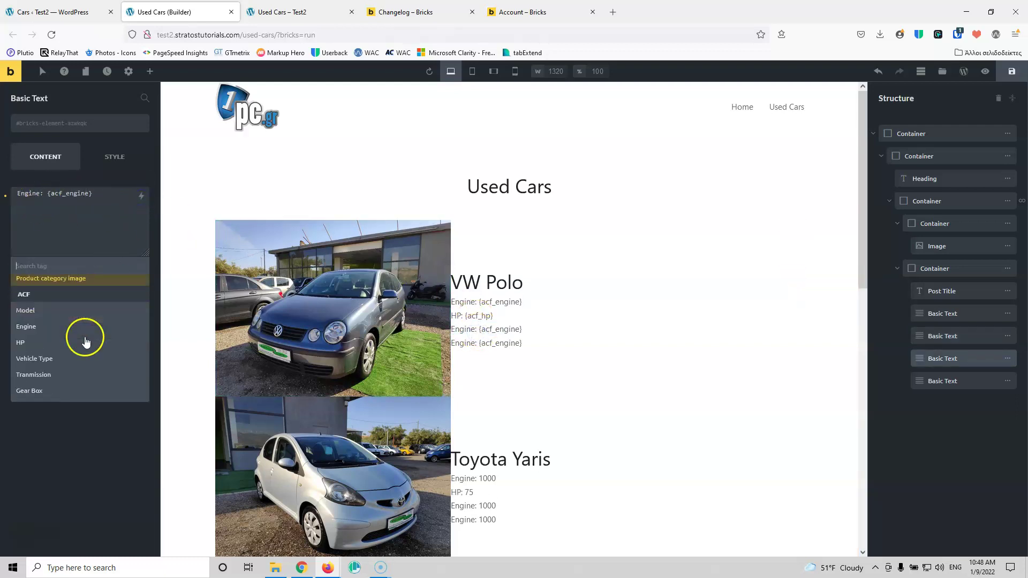
{"action": "left_click", "coordinate": [58, 336]}
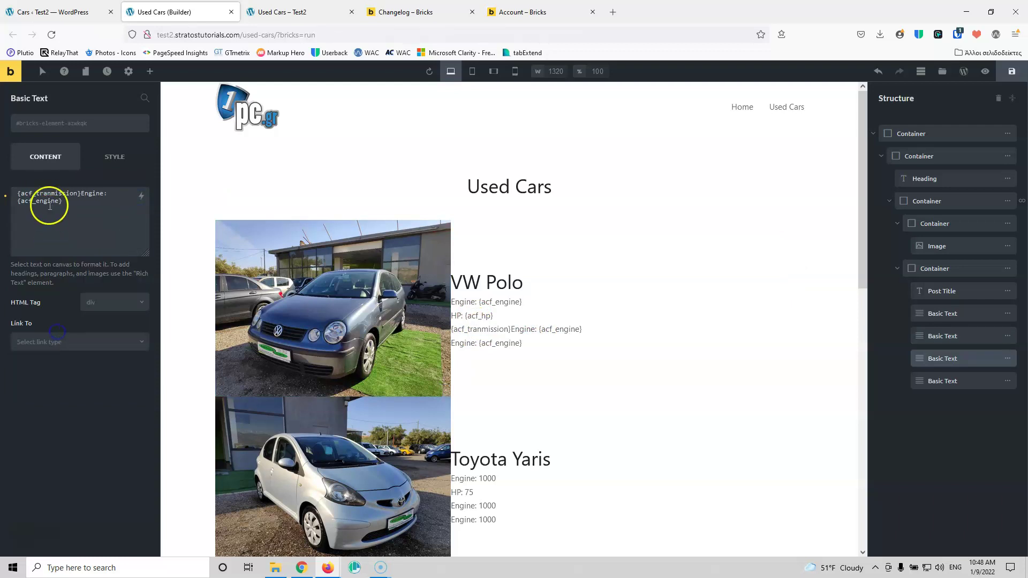
{"action": "left_click", "coordinate": [84, 194]}
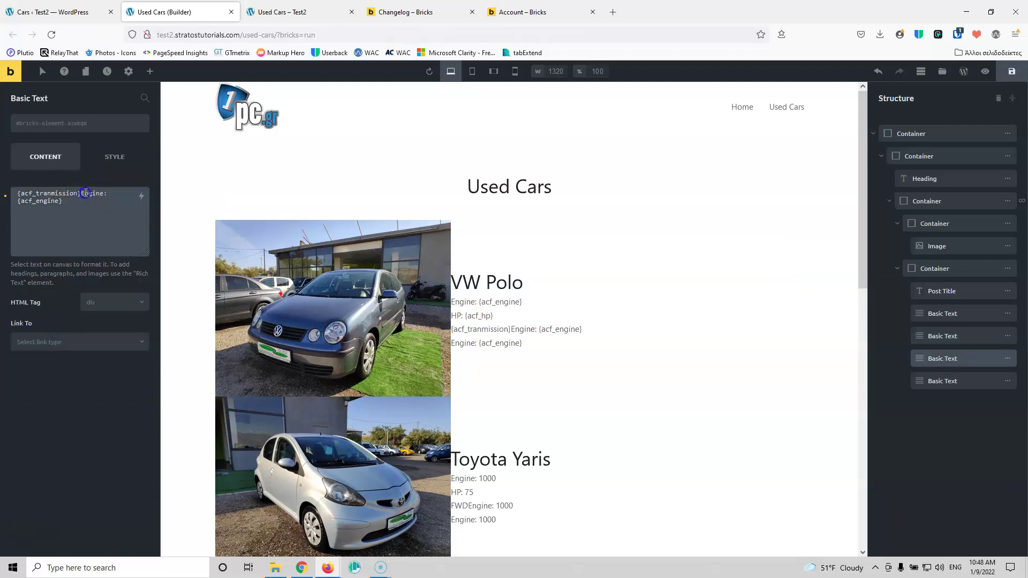
{"action": "left_click", "coordinate": [101, 200]}
{"action": "key", "text": "Delete"}
{"action": "key", "text": "Delete"}
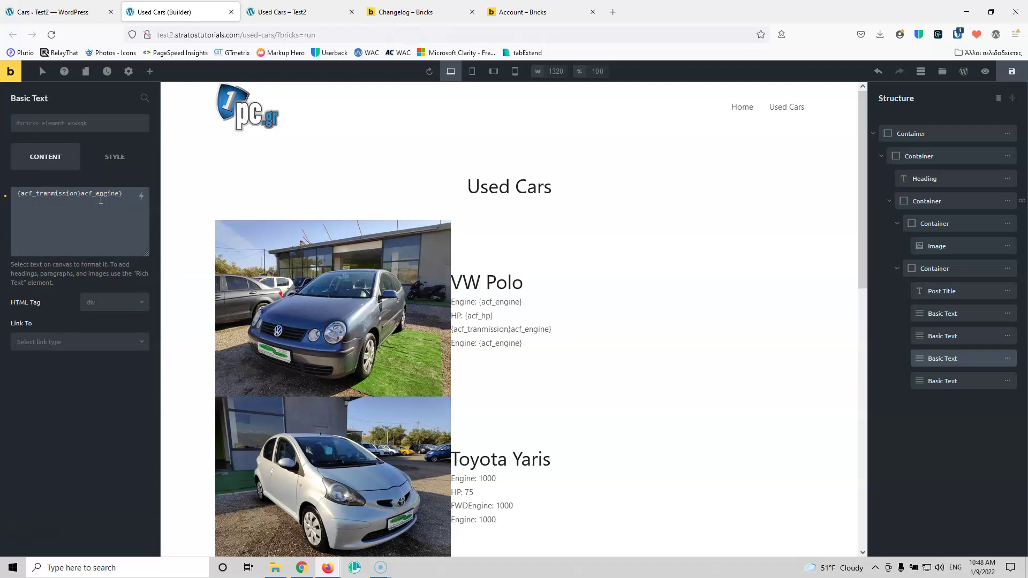
{"action": "key", "text": "BackSpace"}
{"action": "key", "text": "BackSpace"}
{"action": "key", "text": "BackSpace"}
{"action": "key", "text": "BackSpace"}
{"action": "key", "text": "BackSpace"}
{"action": "key", "text": "BackSpace"}
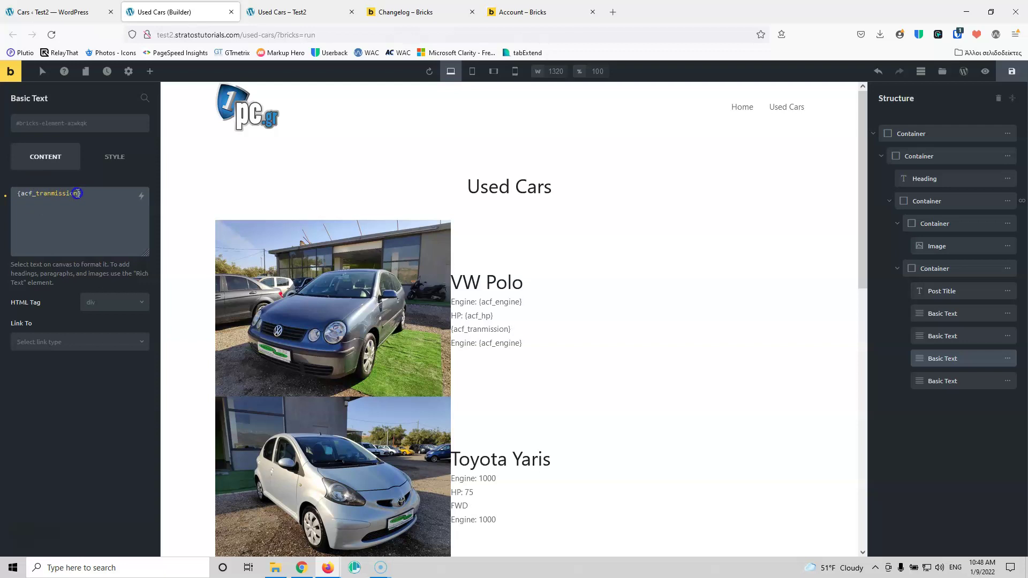
Step: Put the label "Tranmission: " in front of the {acf_tranmission} tag
{"action": "left_click", "coordinate": [15, 193]}
{"action": "type", "text": "tranmission"}
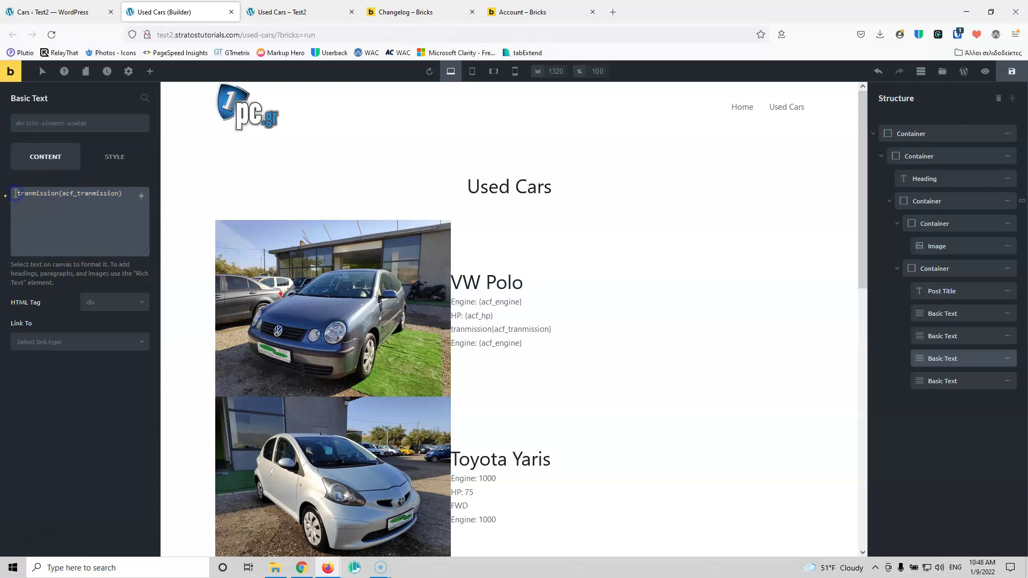
{"action": "type", "text": ":"}
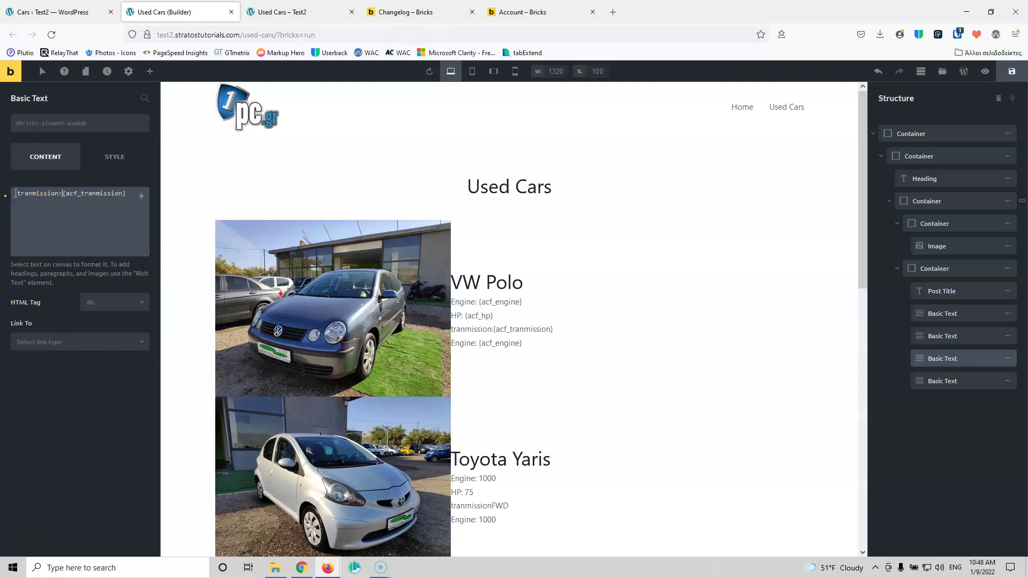
{"action": "left_click", "coordinate": [16, 192]}
{"action": "key", "text": "Delete"}
{"action": "type", "text": "T"}
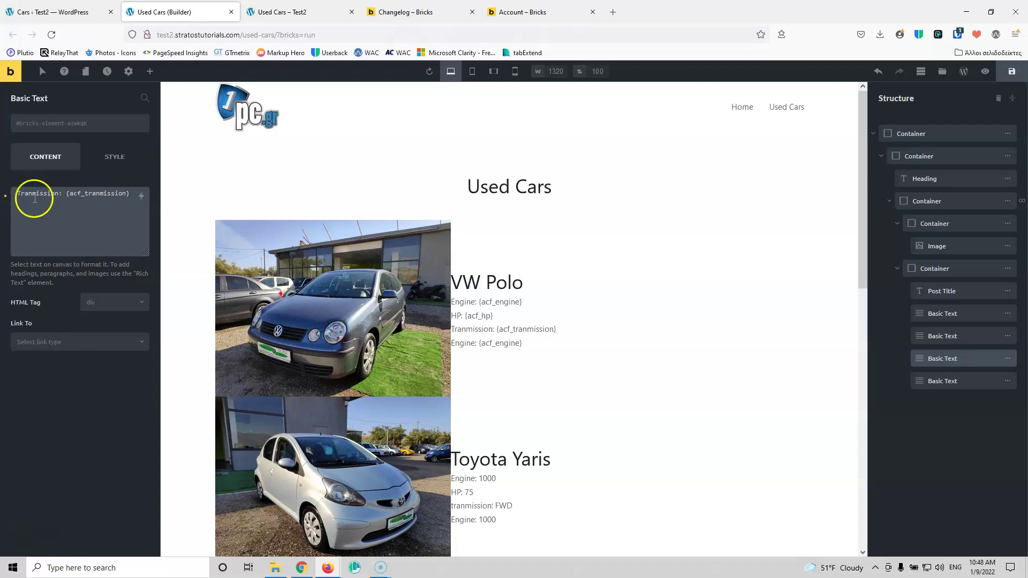
Step: Replace the {acf_engine} tag in the fourth Basic Text with the dynamic ACF field {acf_seats}
{"action": "left_click", "coordinate": [486, 343]}
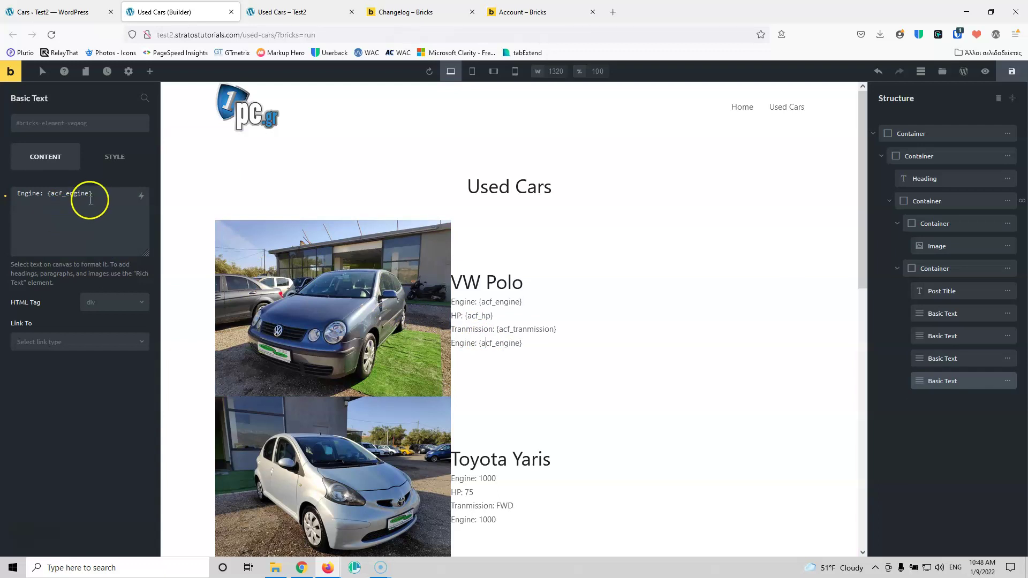
{"action": "left_click_drag", "start_coordinate": [90, 200], "coordinate": [72, 194]}
{"action": "key", "text": "BackSpace"}
{"action": "left_click", "coordinate": [141, 196]}
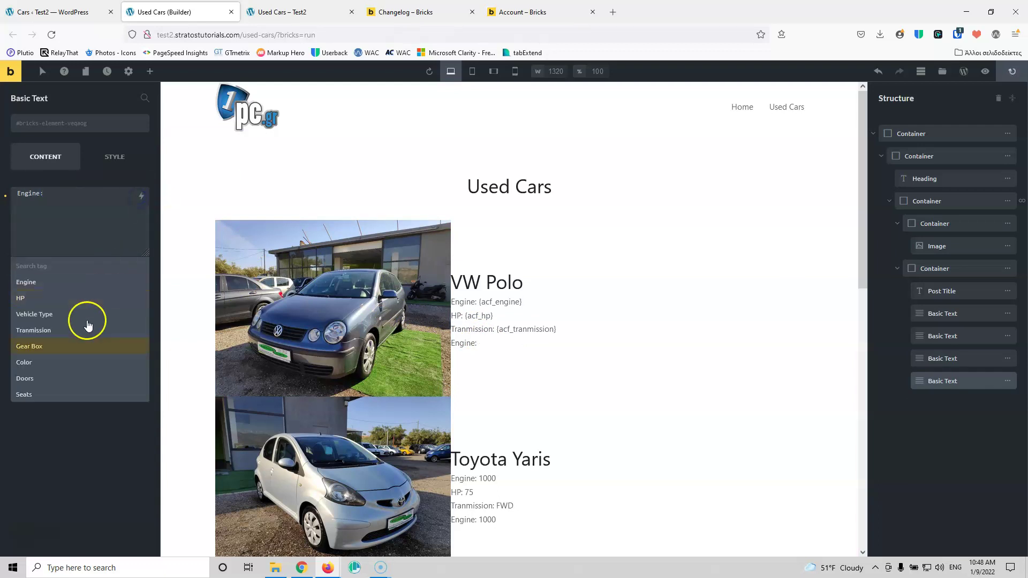
{"action": "left_click", "coordinate": [32, 394]}
Step: Change the label in front of the {acf_seats} tag to "Seats"
{"action": "left_click", "coordinate": [28, 194]}
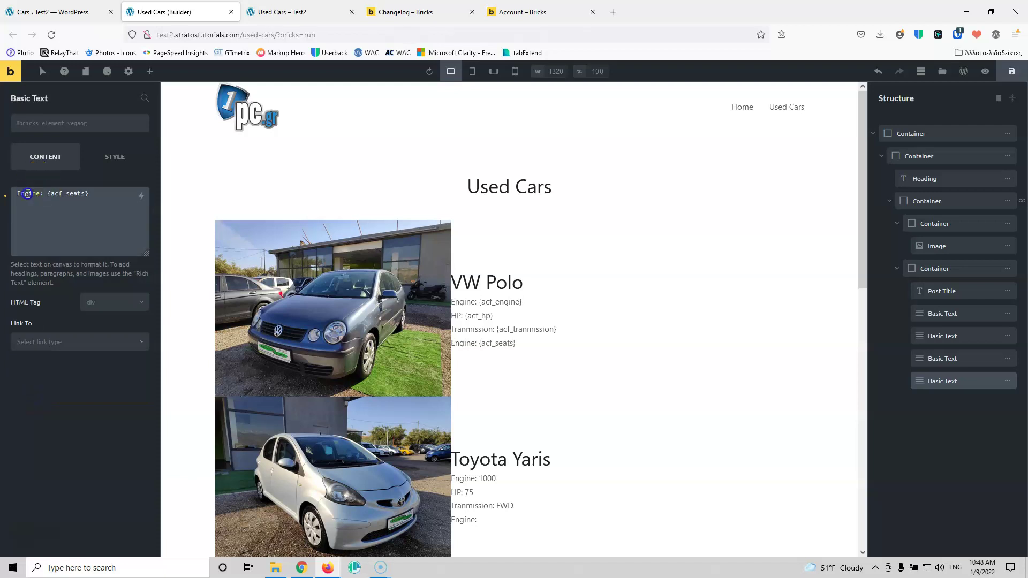
{"action": "key", "text": "BackSpace"}
{"action": "key", "text": "BackSpace"}
{"action": "key", "text": "BackSpace"}
{"action": "key", "text": "BackSpace"}
{"action": "key", "text": "BackSpace"}
{"action": "key", "text": "BackSpace"}
{"action": "type", "text": "Seats"}
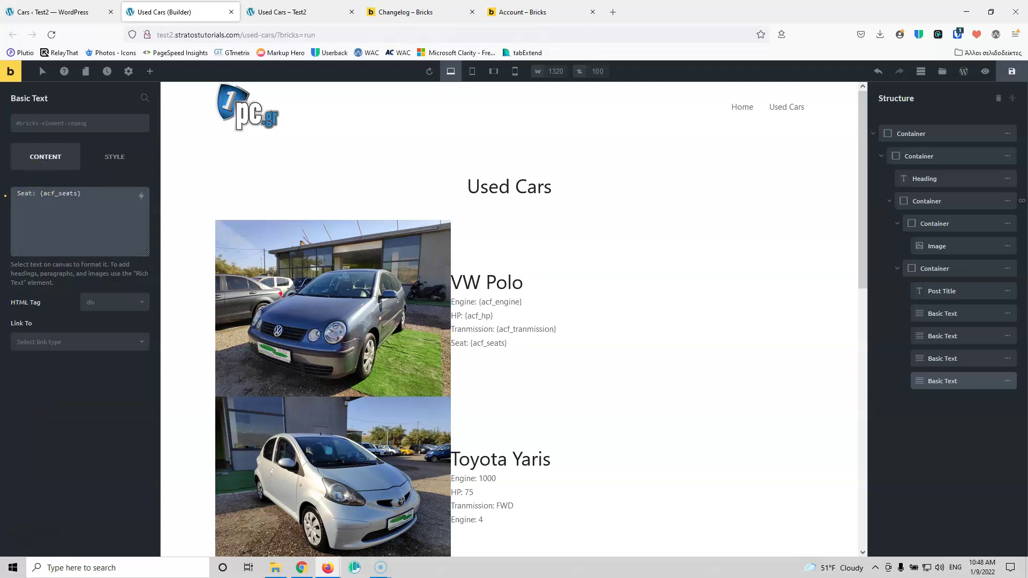
{"action": "left_click", "coordinate": [86, 219]}
Step: Give the nested container holding the Post Title and texts a linked padding of 20 px on all sides
{"action": "left_click", "coordinate": [646, 244]}
{"action": "left_click", "coordinate": [964, 268]}
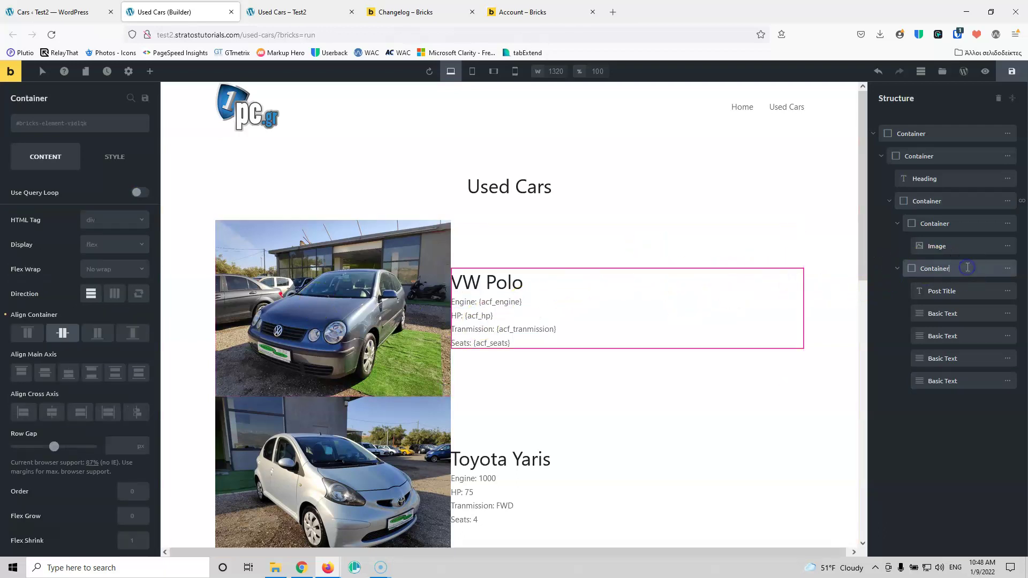
{"action": "left_click", "coordinate": [115, 158]}
{"action": "left_click", "coordinate": [57, 197]}
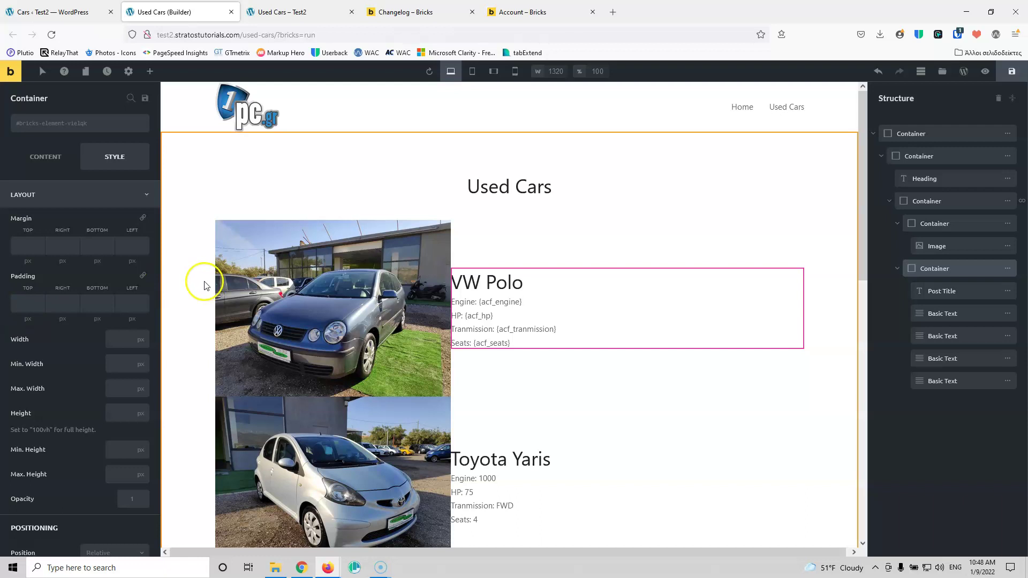
{"action": "left_click", "coordinate": [142, 275]}
{"action": "left_click", "coordinate": [22, 305]}
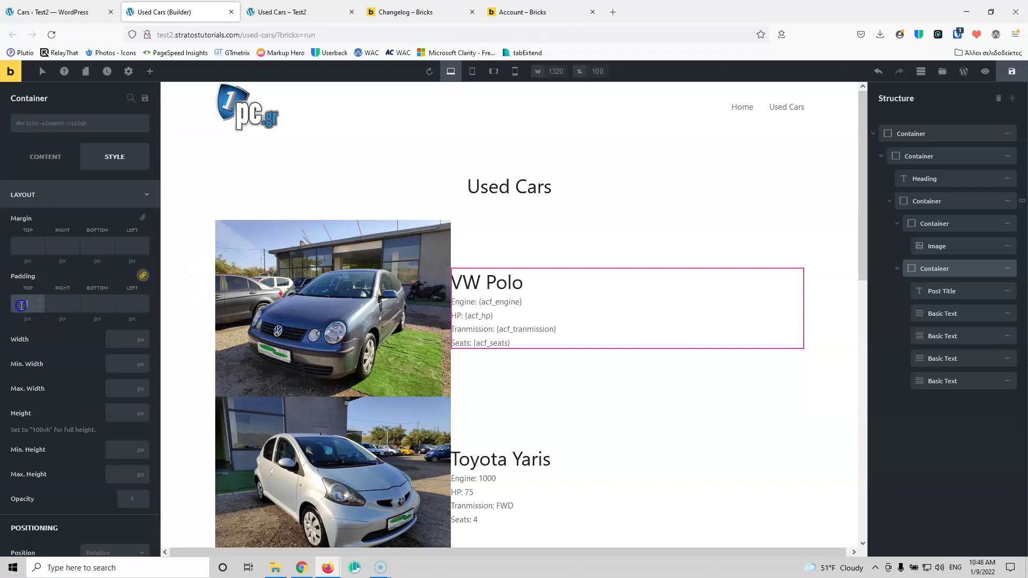
{"action": "type", "text": "20"}
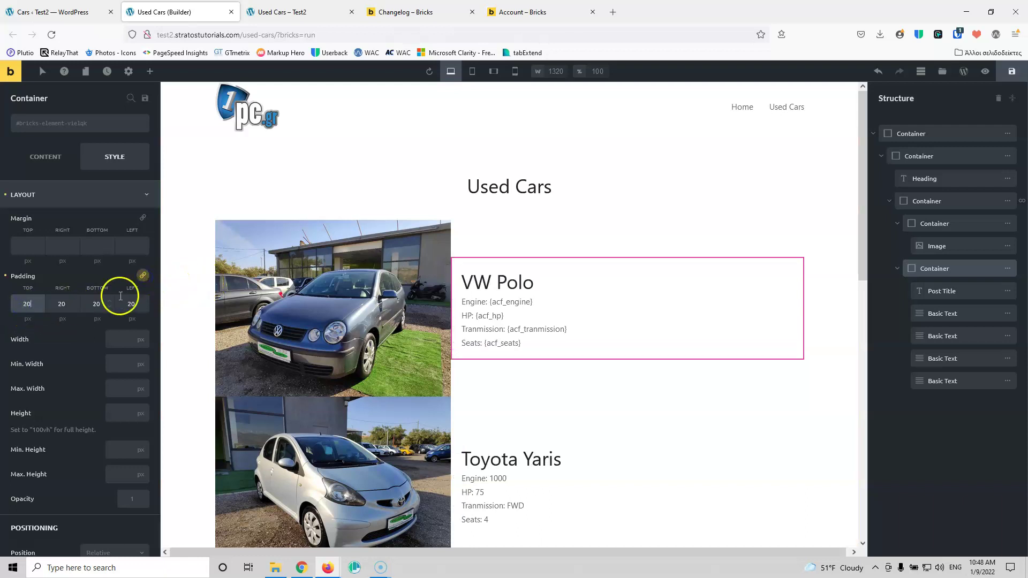
Step: Save the page and reload the live Used Cars page to check the padded car details
{"action": "left_click", "coordinate": [1011, 72]}
{"action": "left_click", "coordinate": [288, 8]}
{"action": "left_click", "coordinate": [51, 36]}
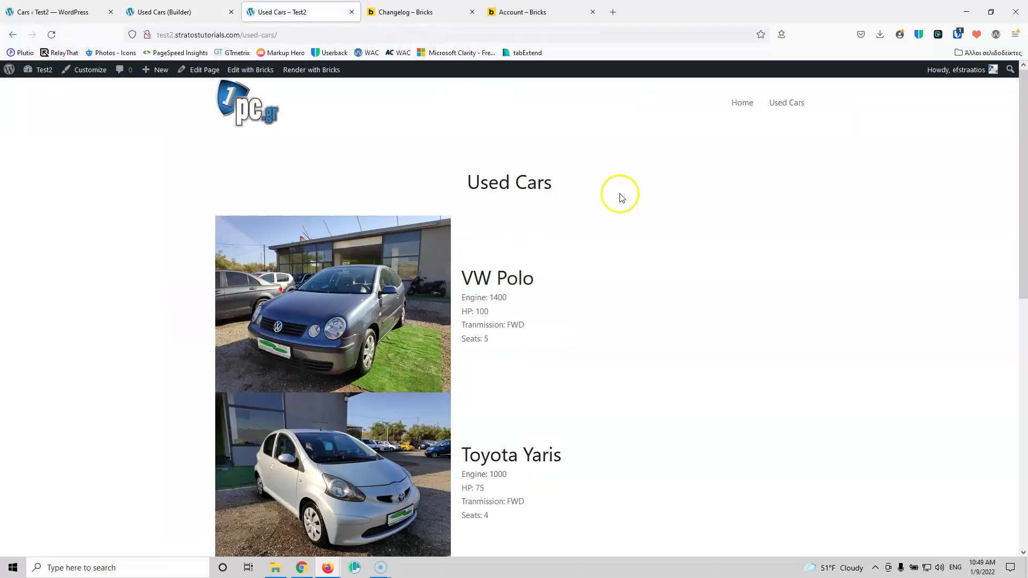
Step: Stretch the nested container holding the Post Title and texts, and space its contents evenly along the main axis
{"action": "left_click", "coordinate": [187, 11]}
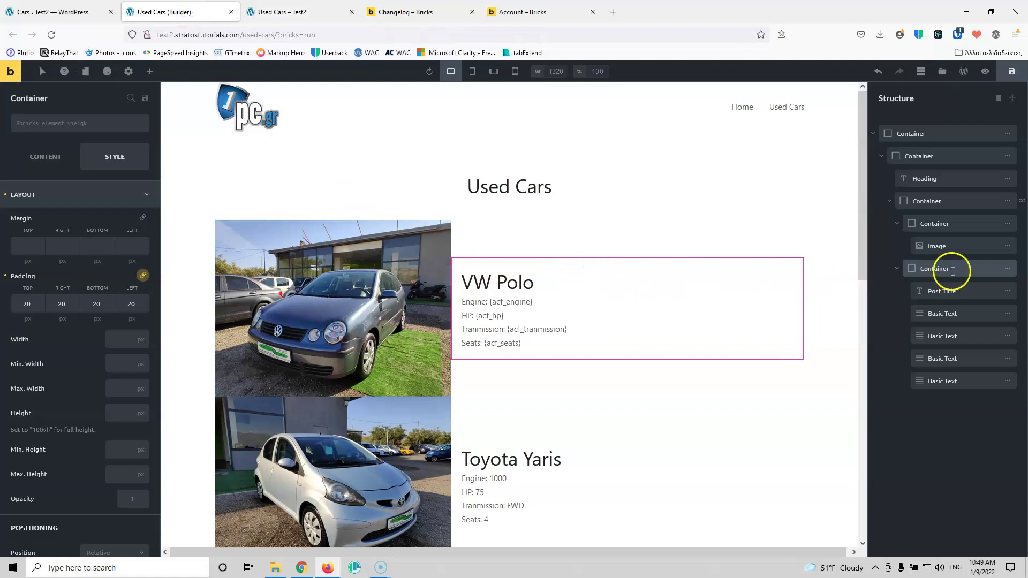
{"action": "left_click", "coordinate": [58, 160]}
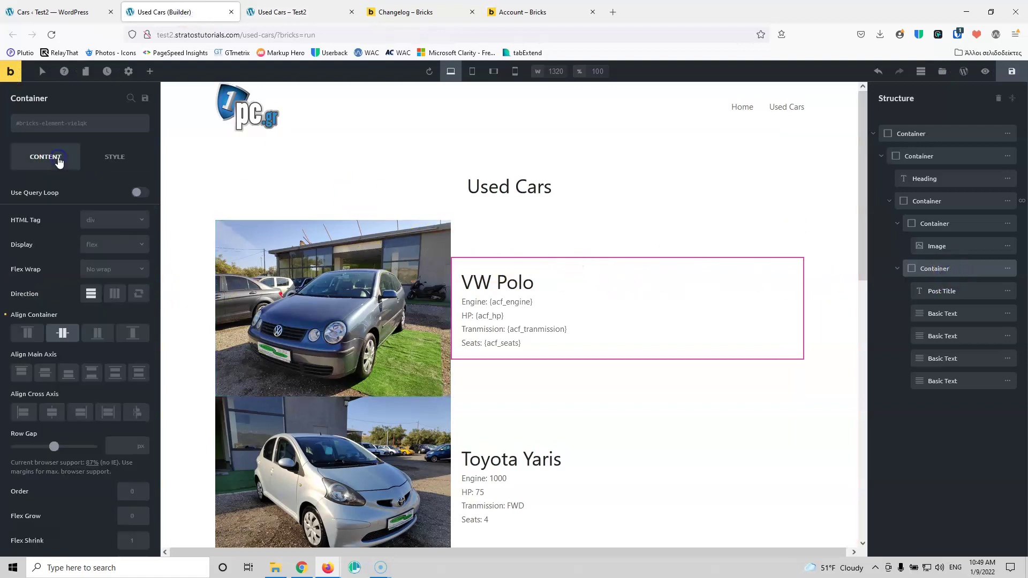
{"action": "left_click", "coordinate": [115, 374]}
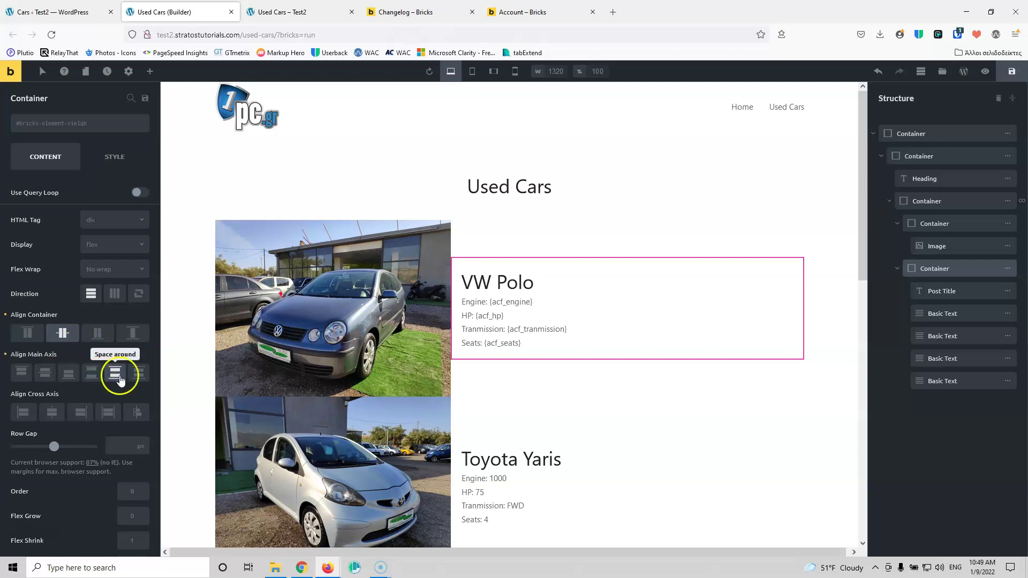
{"action": "left_click", "coordinate": [132, 338]}
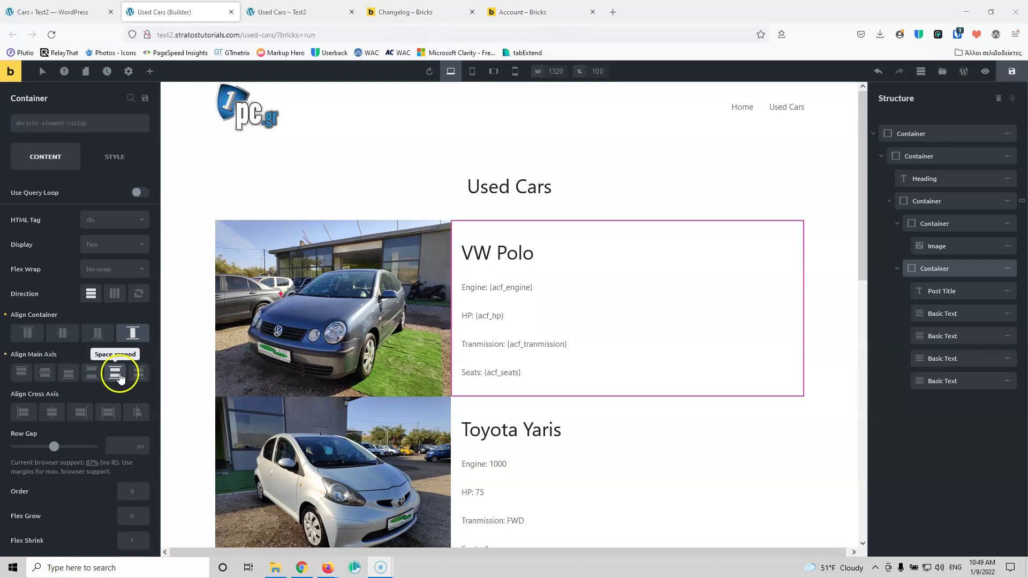
{"action": "left_click", "coordinate": [137, 374]}
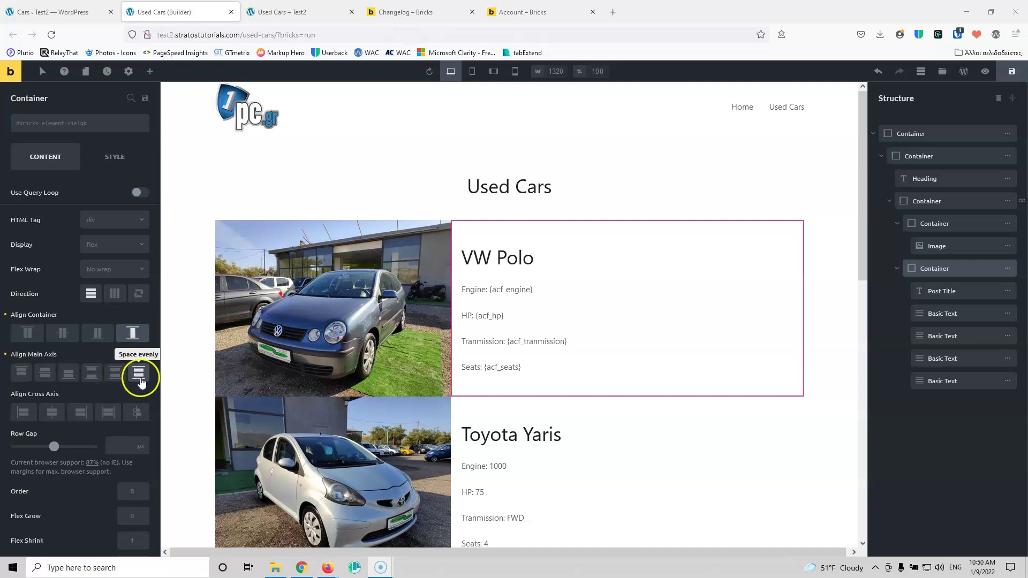
{"action": "left_click", "coordinate": [138, 373]}
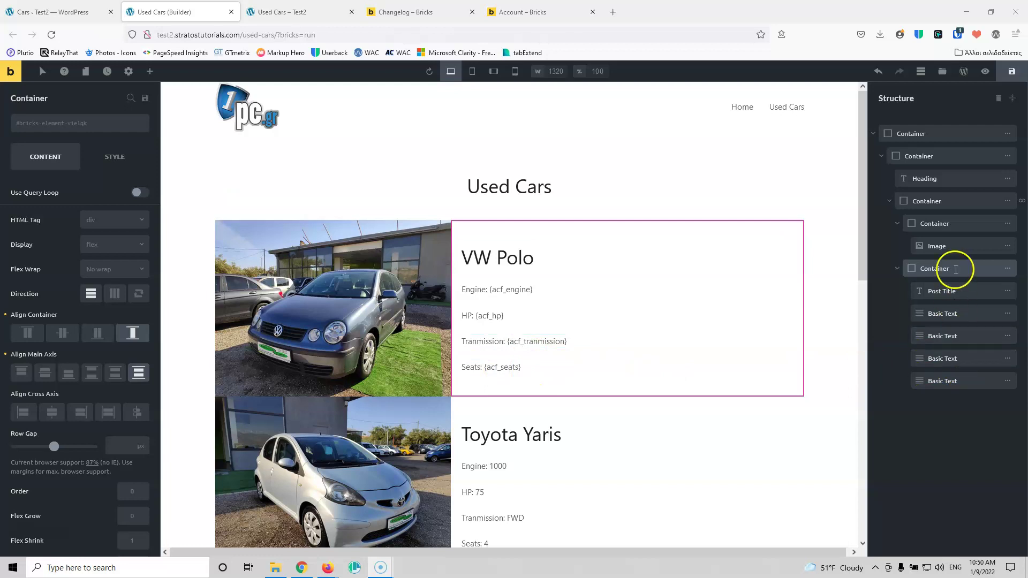
Step: Add a Button element below the texts in the nested details container
{"action": "left_click", "coordinate": [149, 75]}
{"action": "left_click", "coordinate": [45, 103]}
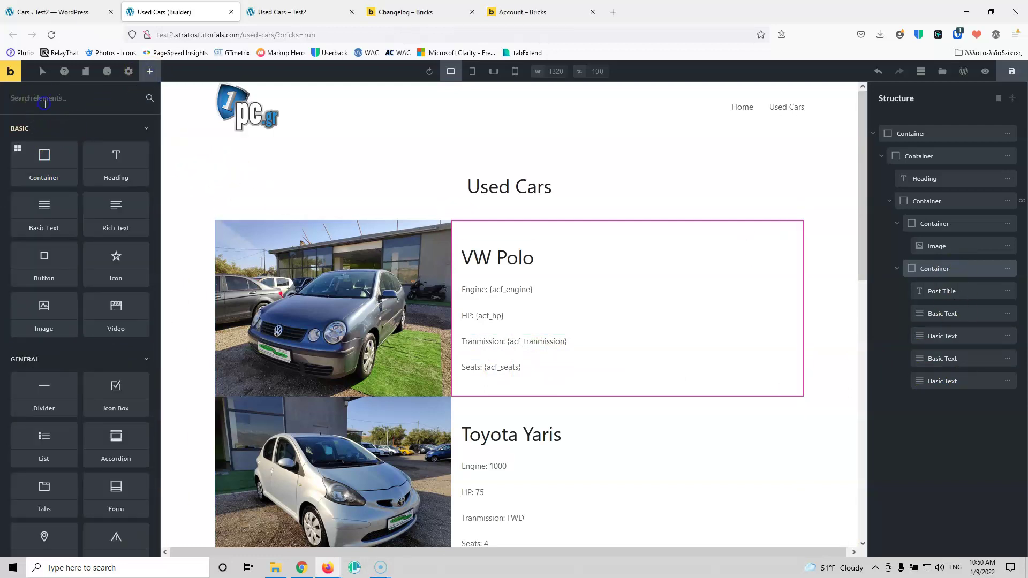
{"action": "type", "text": "B"}
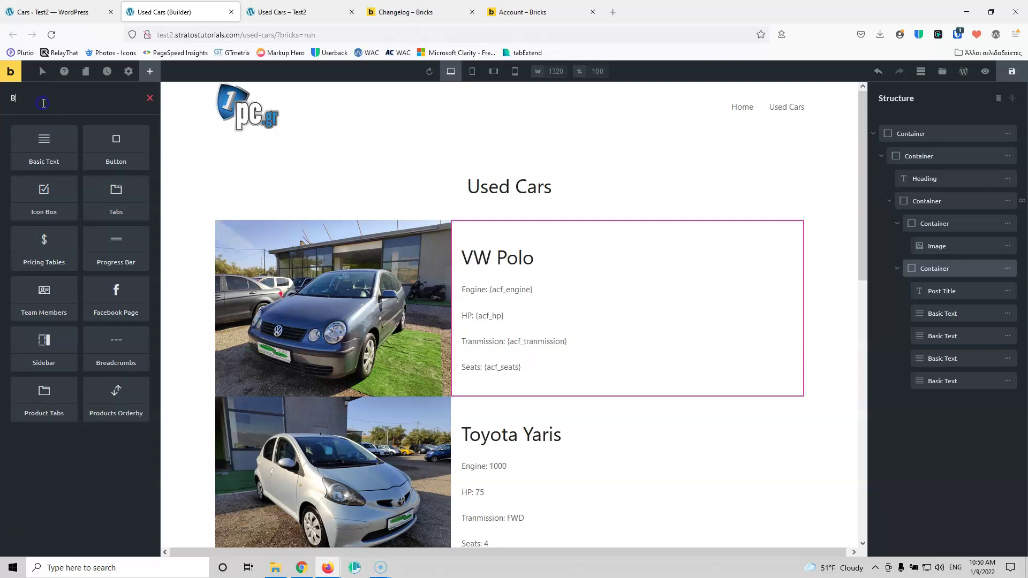
{"action": "type", "text": "u"}
{"action": "left_click", "coordinate": [42, 138]}
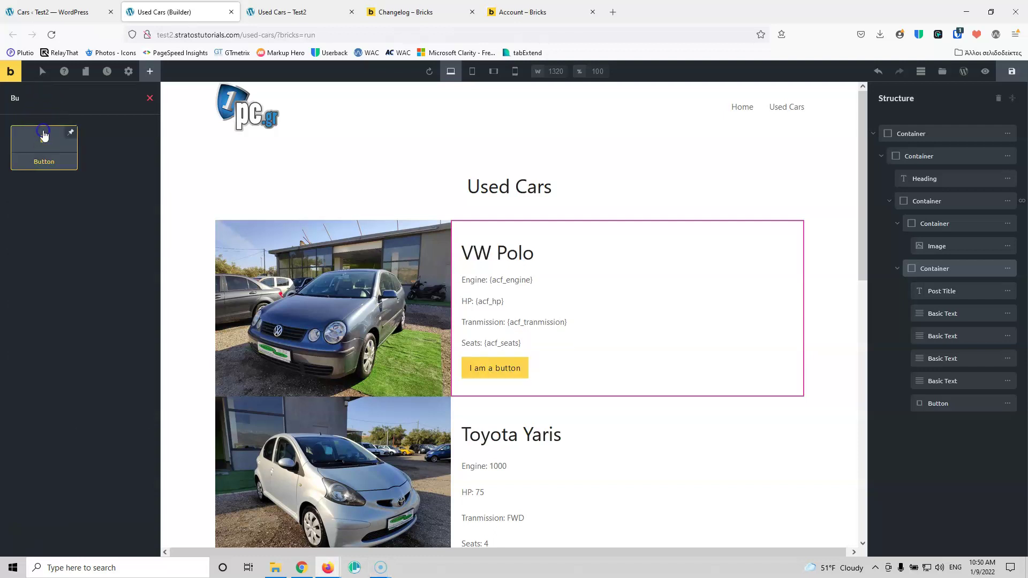
Step: Change the new button's text to "See More"
{"action": "left_click", "coordinate": [489, 367]}
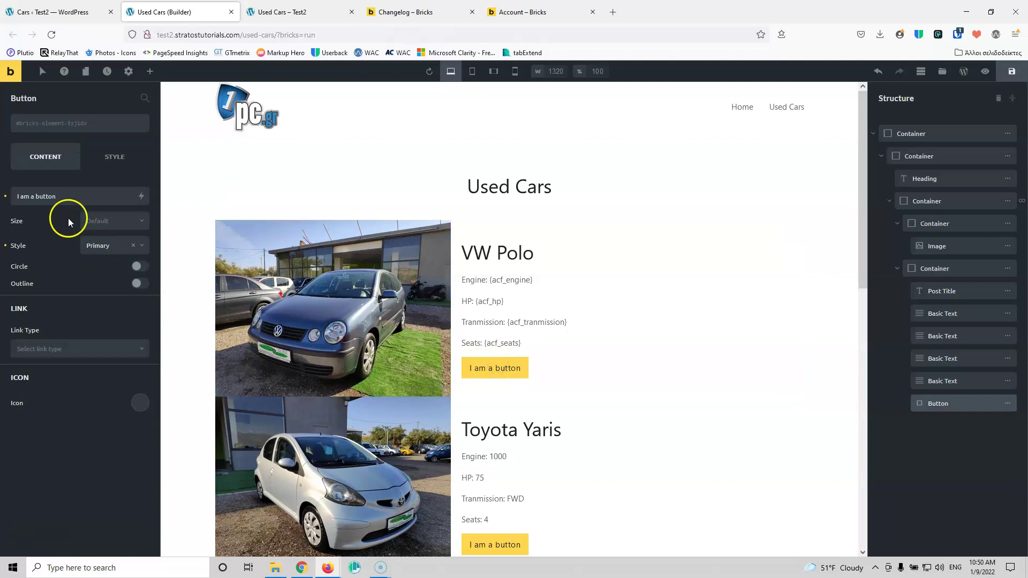
{"action": "left_click", "coordinate": [58, 195]}
{"action": "type", "text": "See More"}
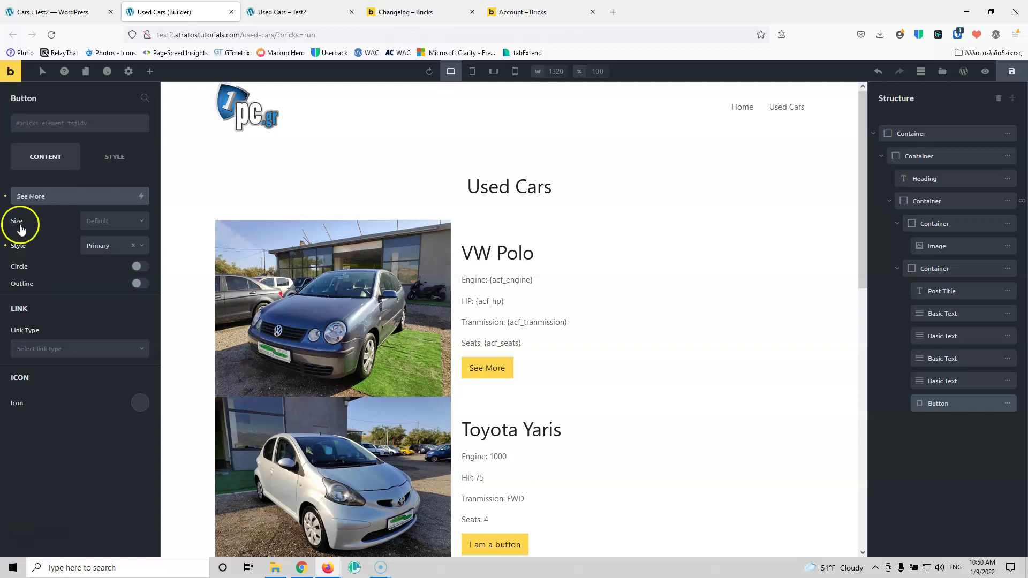
Step: Link the See More button through Dynamic Data to the Post Link
{"action": "left_click", "coordinate": [74, 349]}
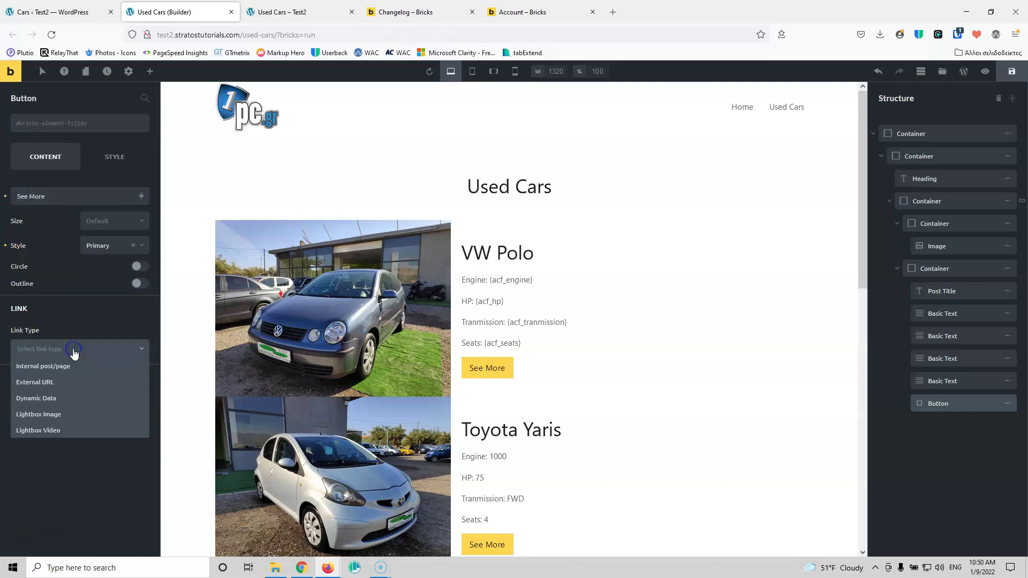
{"action": "left_click", "coordinate": [67, 403]}
{"action": "left_click", "coordinate": [96, 373]}
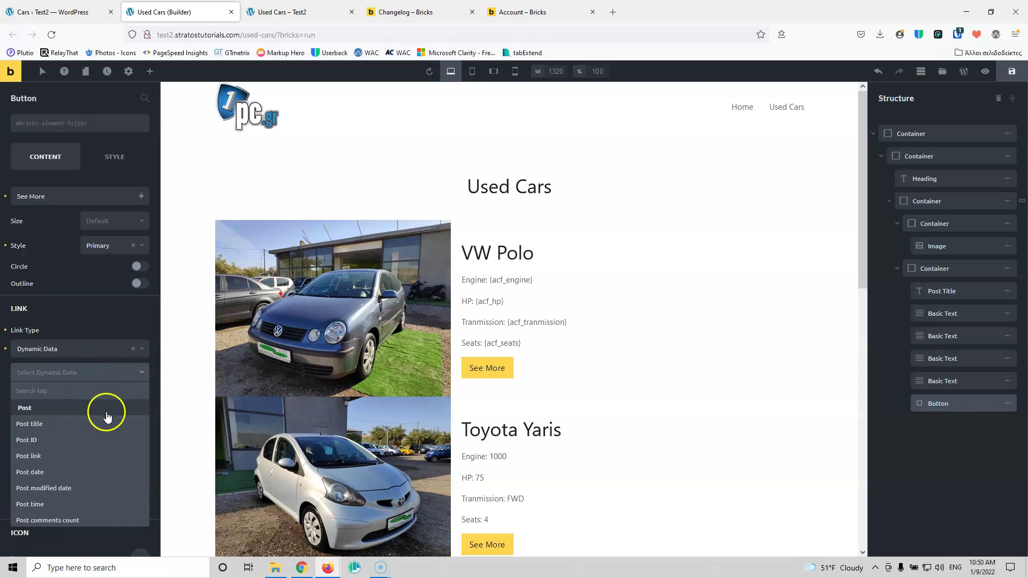
{"action": "scroll", "coordinate": [107, 417], "scroll_direction": "down", "scroll_amount": 1}
{"action": "scroll", "coordinate": [107, 416], "scroll_direction": "down", "scroll_amount": 1}
{"action": "scroll", "coordinate": [107, 417], "scroll_direction": "up", "scroll_amount": 2}
{"action": "left_click", "coordinate": [68, 420]}
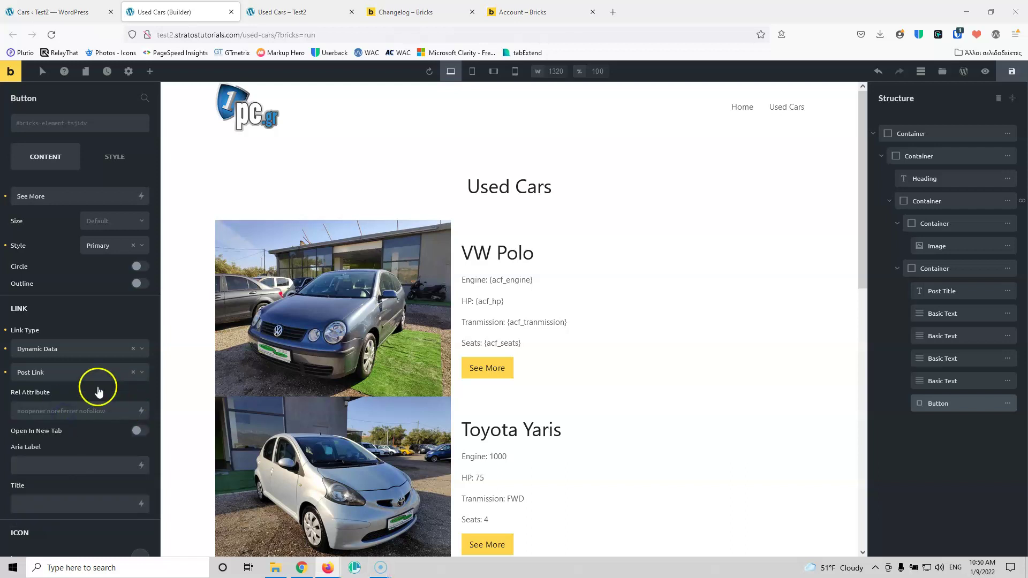
Step: Rename the Query Loop container to "Cars Loop" and save the page
{"action": "left_click", "coordinate": [956, 199]}
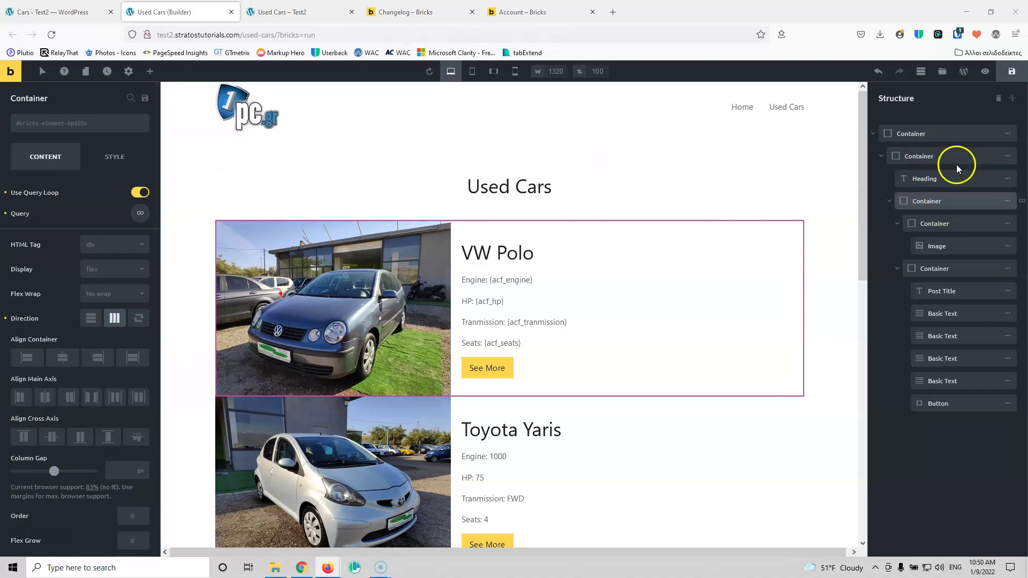
{"action": "left_click", "coordinate": [929, 202]}
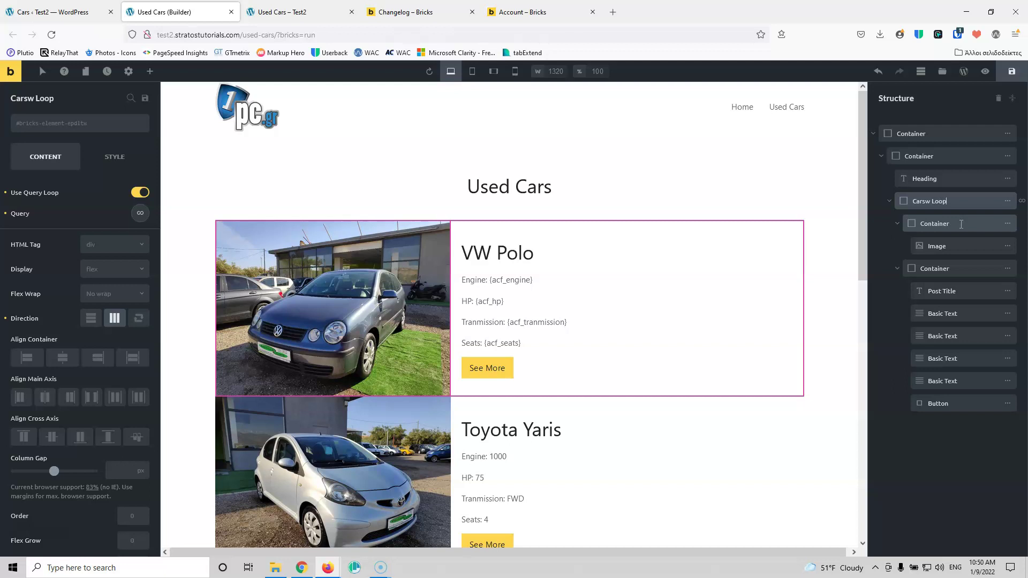
{"action": "left_click", "coordinate": [925, 202]}
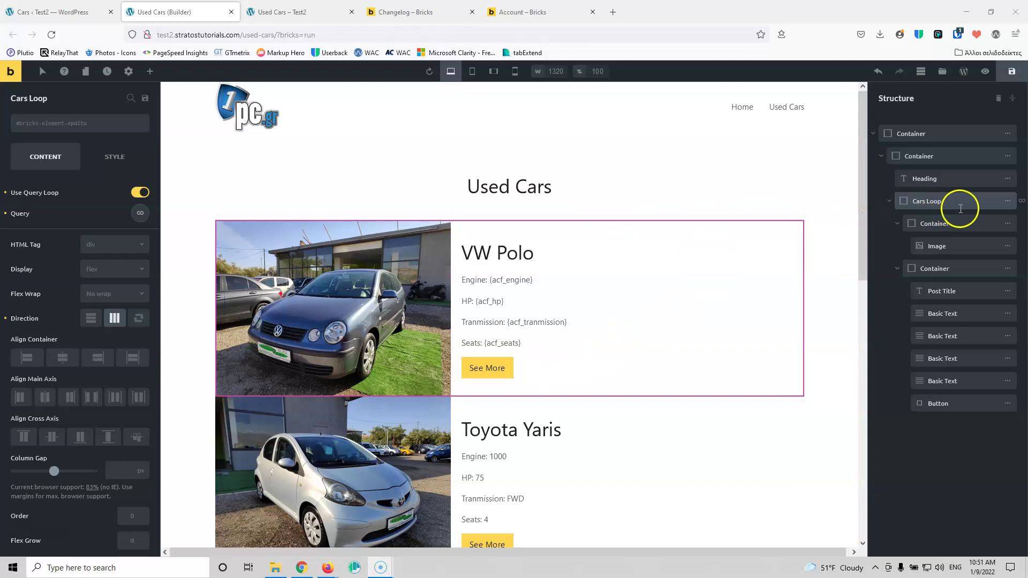
{"action": "key", "text": "ctrl+s"}
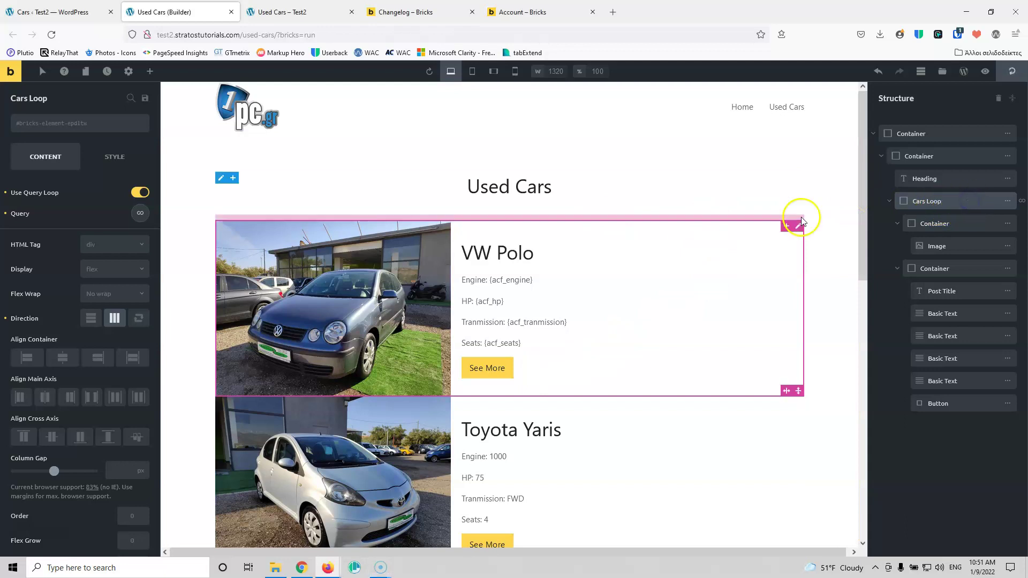
Step: Give the Cars Loop container a linked margin of 10 px on all sides
{"action": "left_click", "coordinate": [105, 161]}
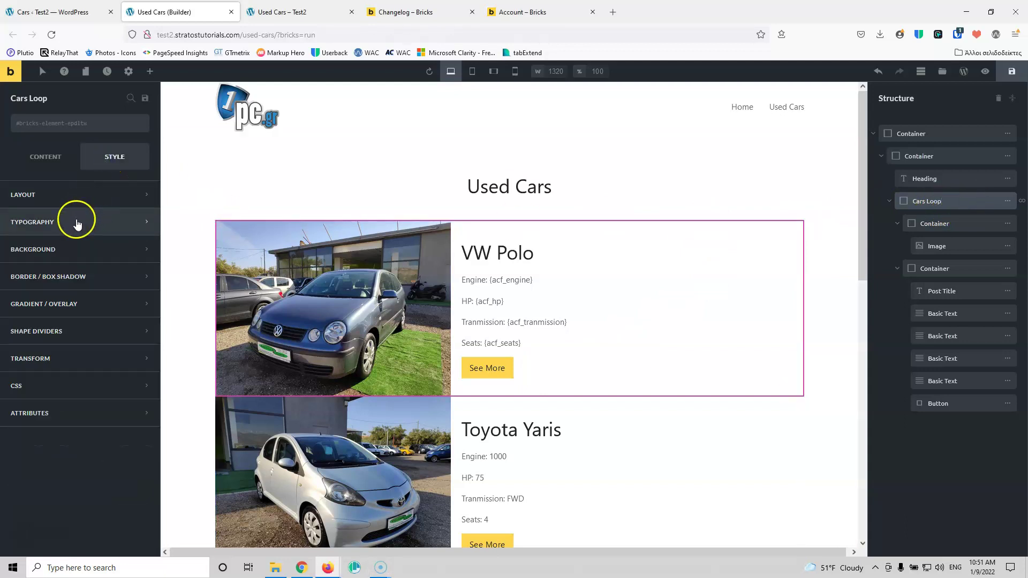
{"action": "left_click", "coordinate": [76, 195]}
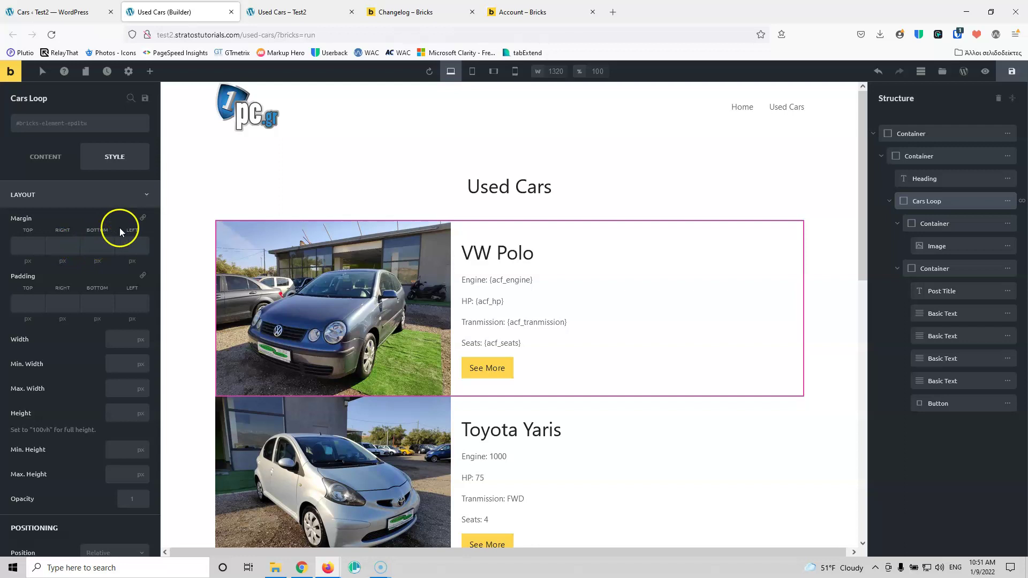
{"action": "left_click", "coordinate": [27, 245]}
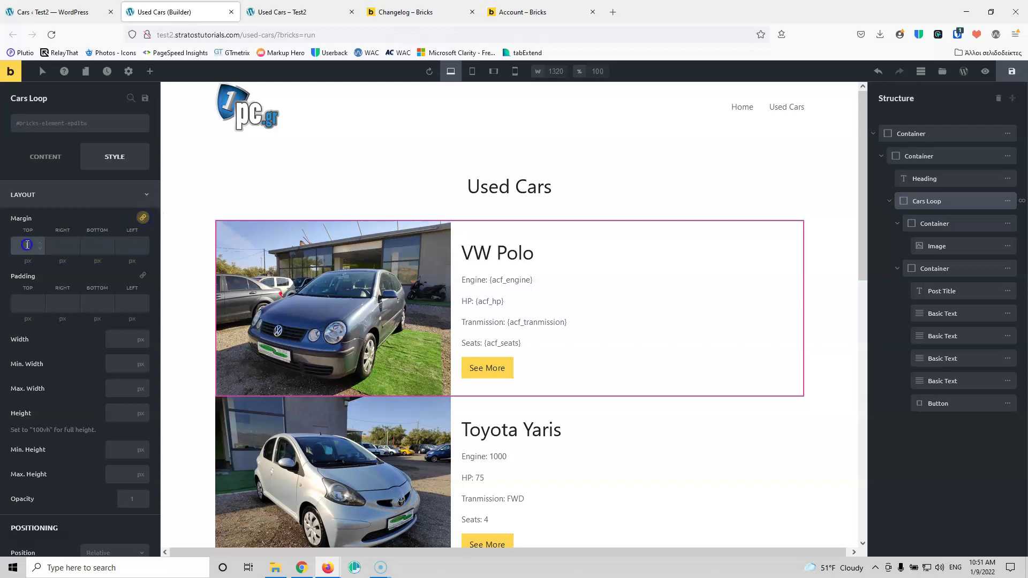
{"action": "type", "text": "10"}
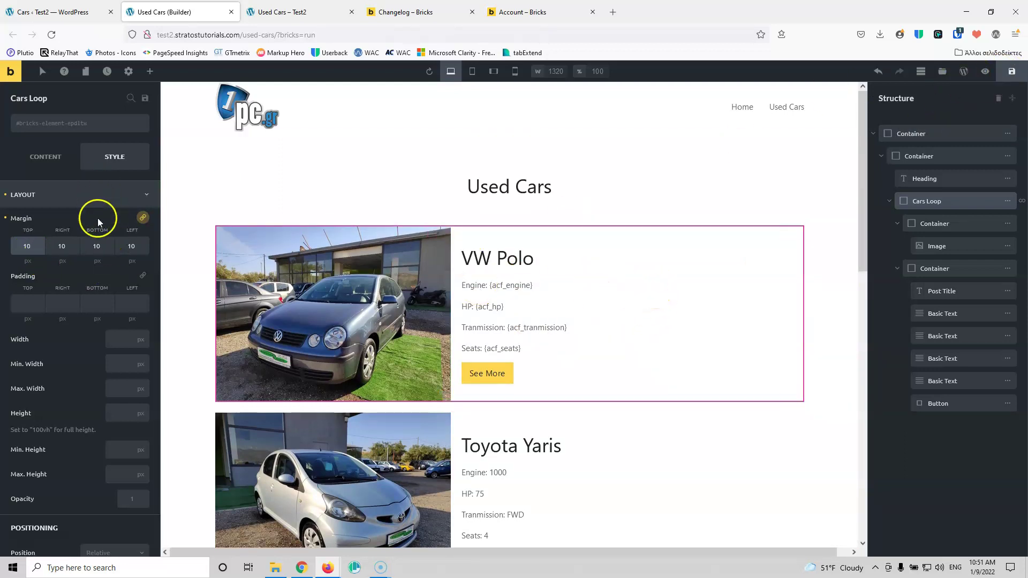
Step: Set the Cars Loop container's background color to the very light gray #fafafa
{"action": "scroll", "coordinate": [79, 294], "scroll_direction": "down", "scroll_amount": 9}
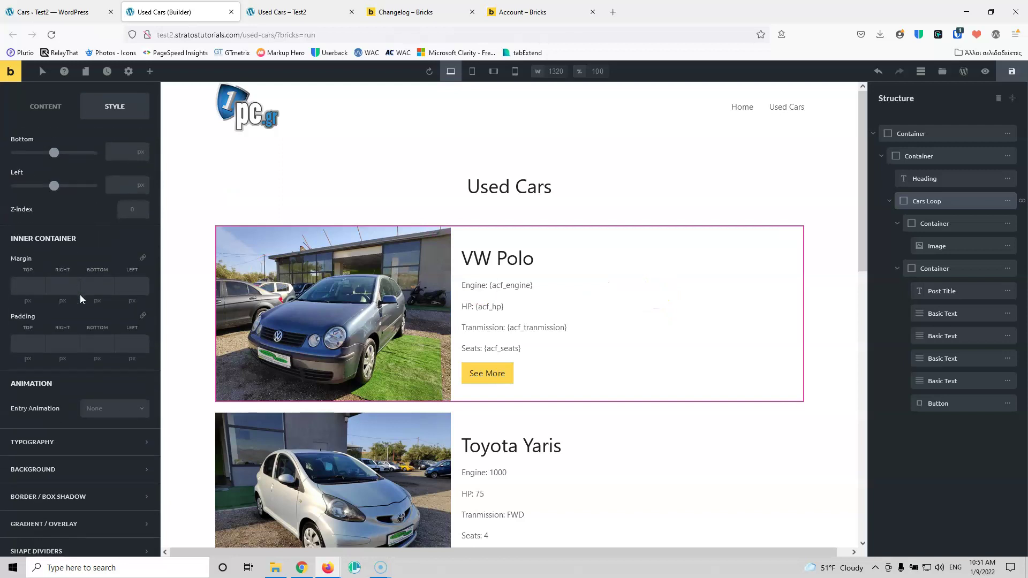
{"action": "scroll", "coordinate": [80, 298], "scroll_direction": "down", "scroll_amount": 2}
{"action": "left_click", "coordinate": [62, 384]}
{"action": "left_click", "coordinate": [81, 246]}
{"action": "left_click", "coordinate": [140, 205]}
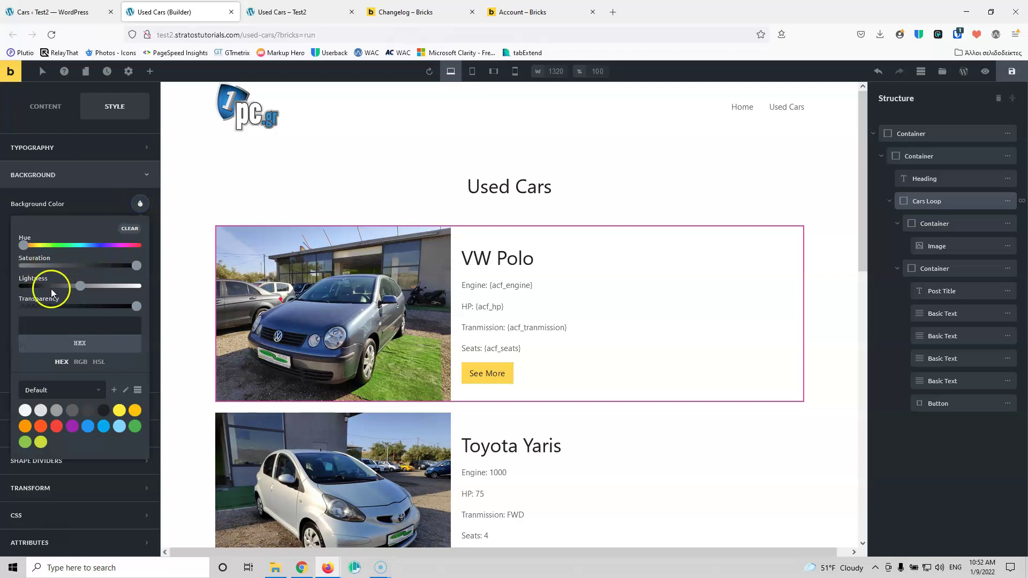
{"action": "left_click", "coordinate": [39, 411]}
{"action": "left_click", "coordinate": [135, 286]}
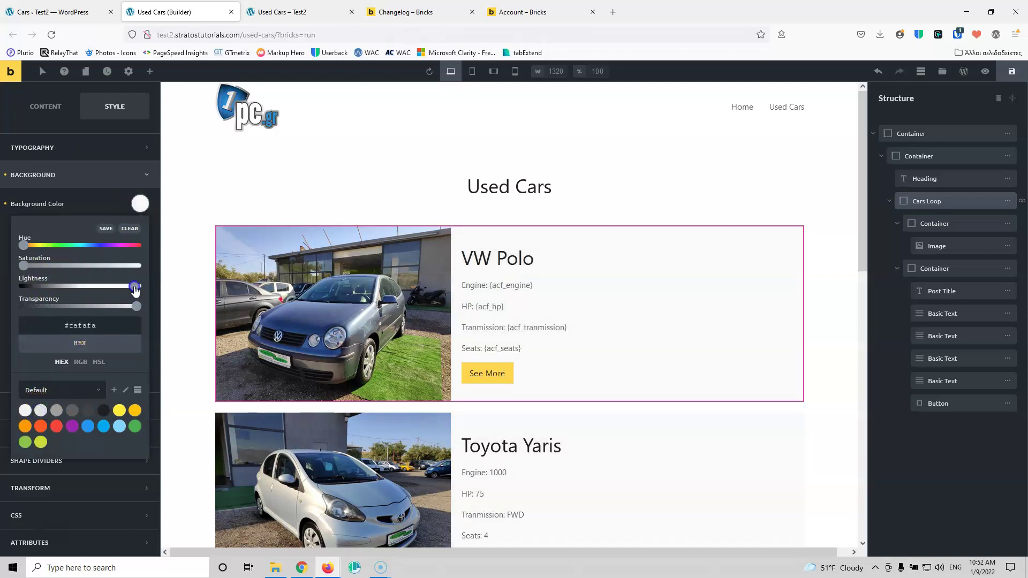
Step: Save the page and reload the live Used Cars page to check the margins, background and See More buttons
{"action": "left_click", "coordinate": [1011, 71]}
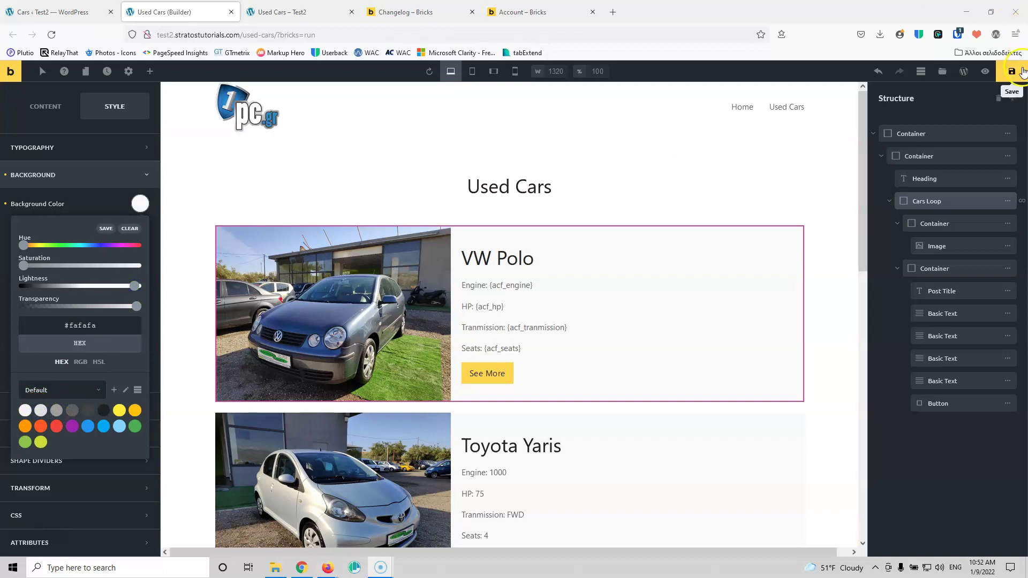
{"action": "left_click", "coordinate": [291, 12]}
{"action": "left_click", "coordinate": [49, 34]}
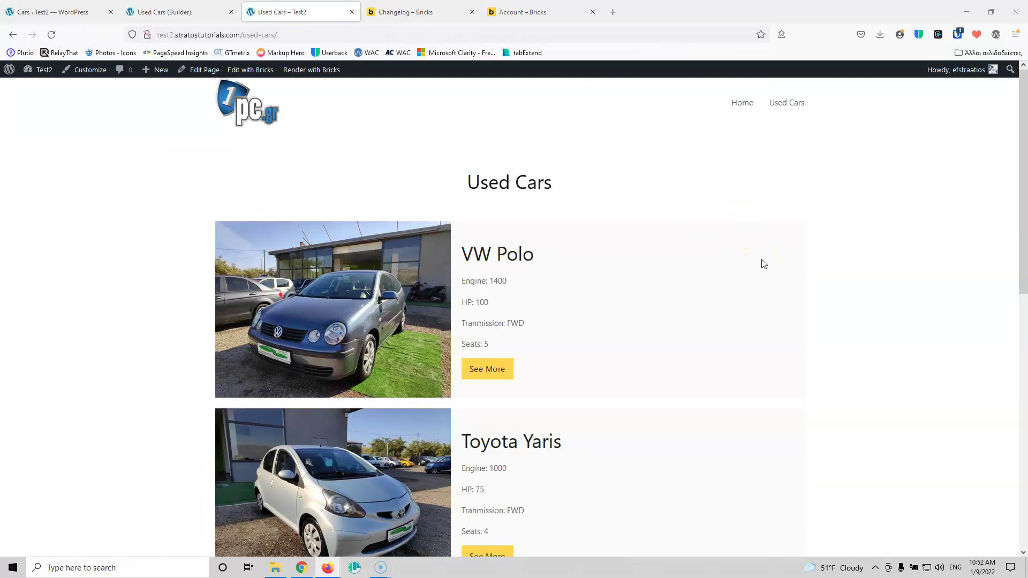
Step: Open the VW Polo page from its linked title and examine the car's photo and specifications
{"action": "left_click", "coordinate": [501, 261]}
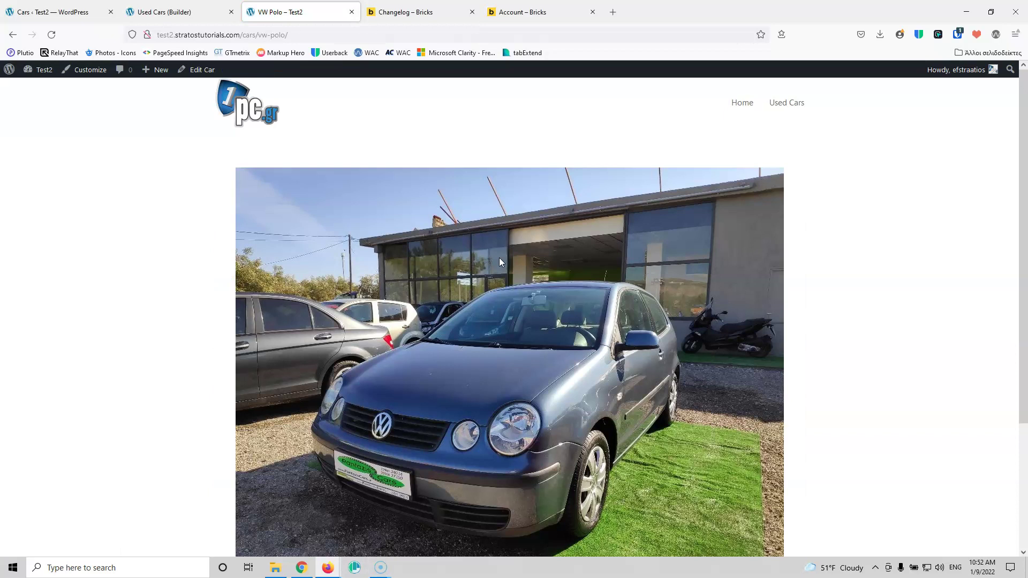
{"action": "scroll", "coordinate": [499, 258], "scroll_direction": "down", "scroll_amount": 3}
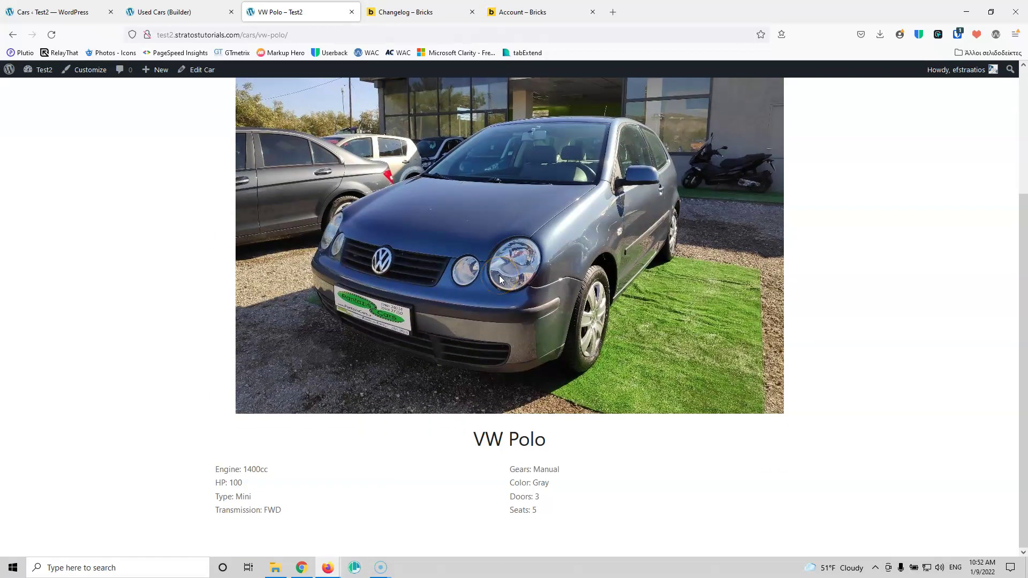
{"action": "scroll", "coordinate": [499, 279], "scroll_direction": "up", "scroll_amount": 3}
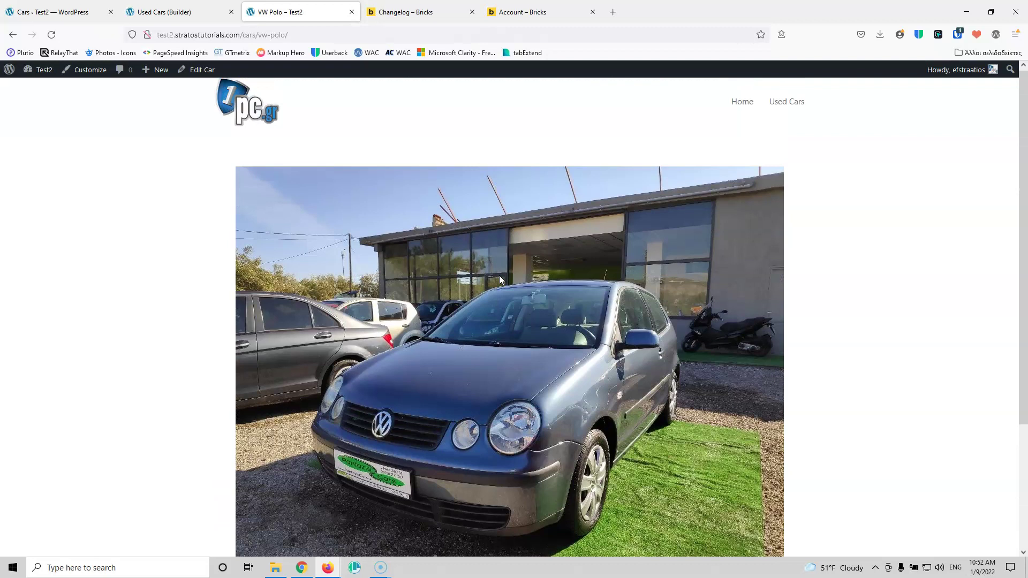
{"action": "scroll", "coordinate": [498, 275], "scroll_direction": "down", "scroll_amount": 3}
{"action": "scroll", "coordinate": [438, 274], "scroll_direction": "up", "scroll_amount": 3}
{"action": "left_click", "coordinate": [380, 226]}
{"action": "scroll", "coordinate": [380, 227], "scroll_direction": "down", "scroll_amount": 3}
{"action": "scroll", "coordinate": [380, 227], "scroll_direction": "up", "scroll_amount": 3}
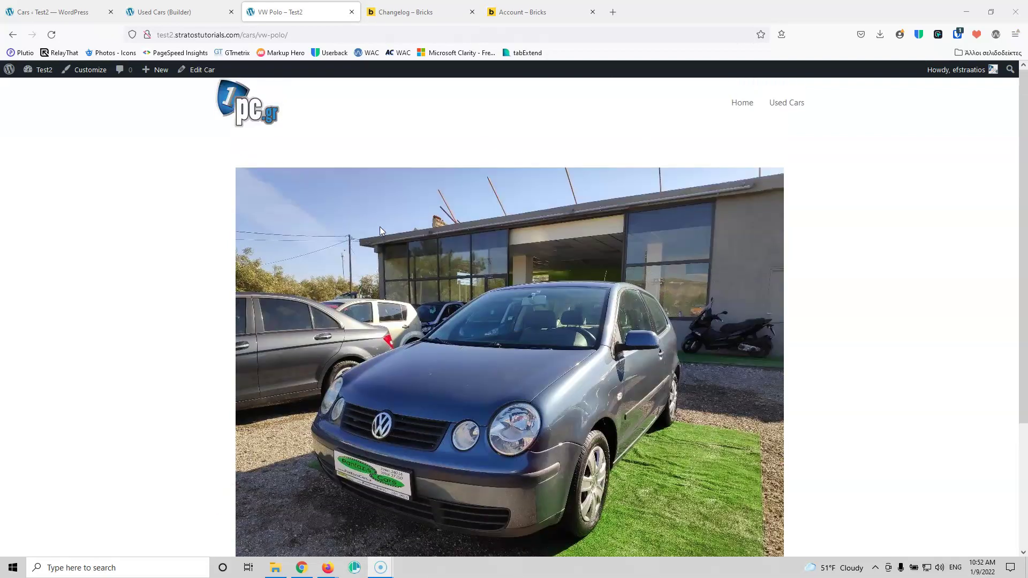
Step: Switch back to the Used Cars builder and add a Pagination element directly below the container that holds the heading and Cars Loop
{"action": "left_click", "coordinate": [160, 6]}
{"action": "left_click", "coordinate": [364, 197]}
{"action": "scroll", "coordinate": [509, 262], "scroll_direction": "down", "scroll_amount": 12}
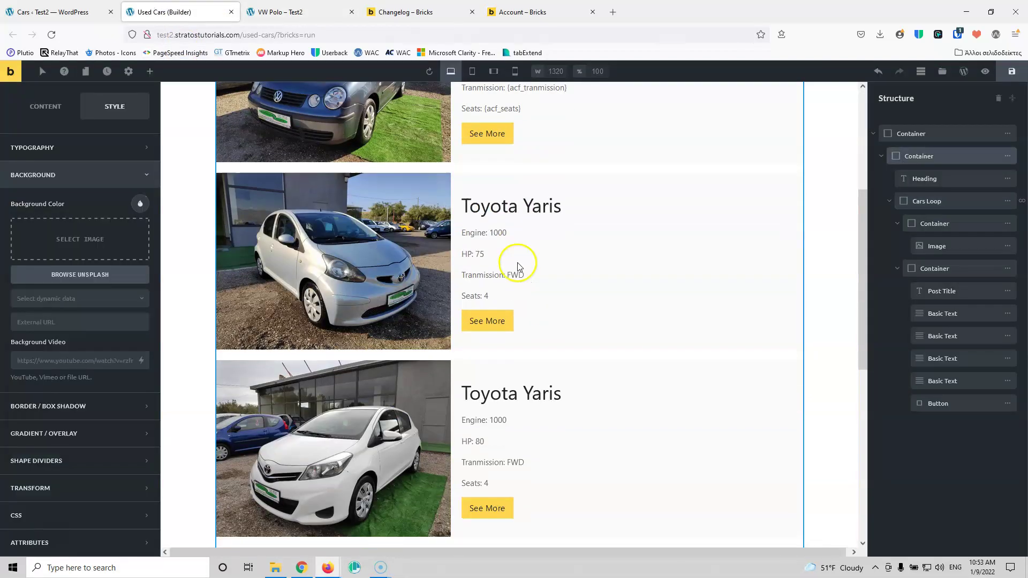
{"action": "scroll", "coordinate": [840, 367], "scroll_direction": "up", "scroll_amount": 10}
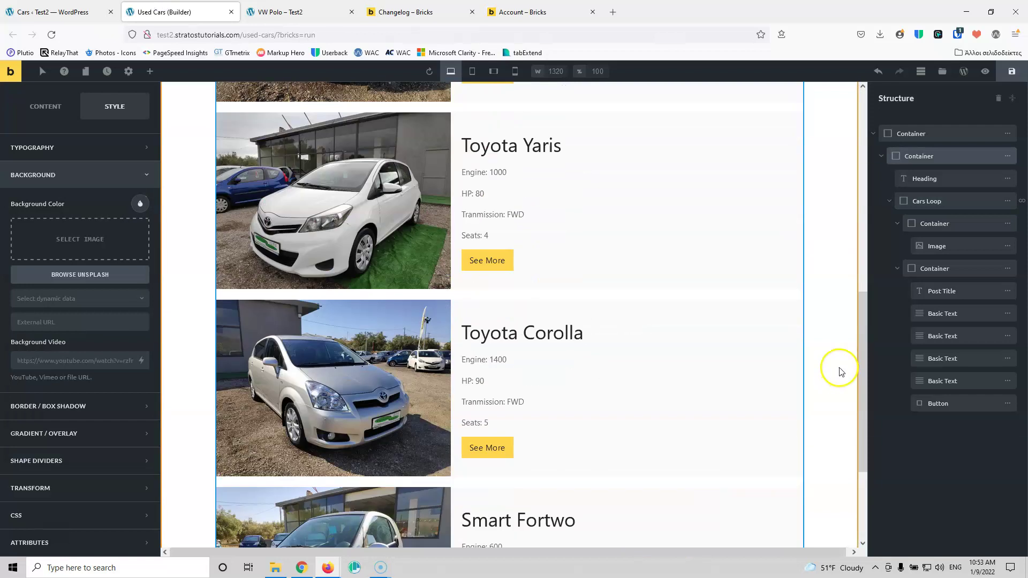
{"action": "left_click", "coordinate": [150, 72]}
{"action": "type", "text": "p"}
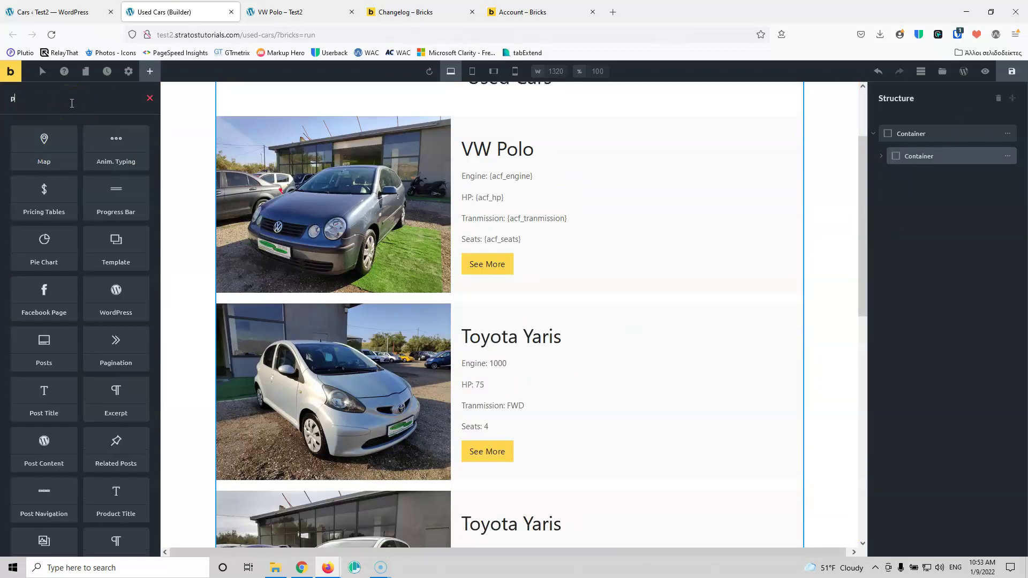
{"action": "type", "text": "ag"}
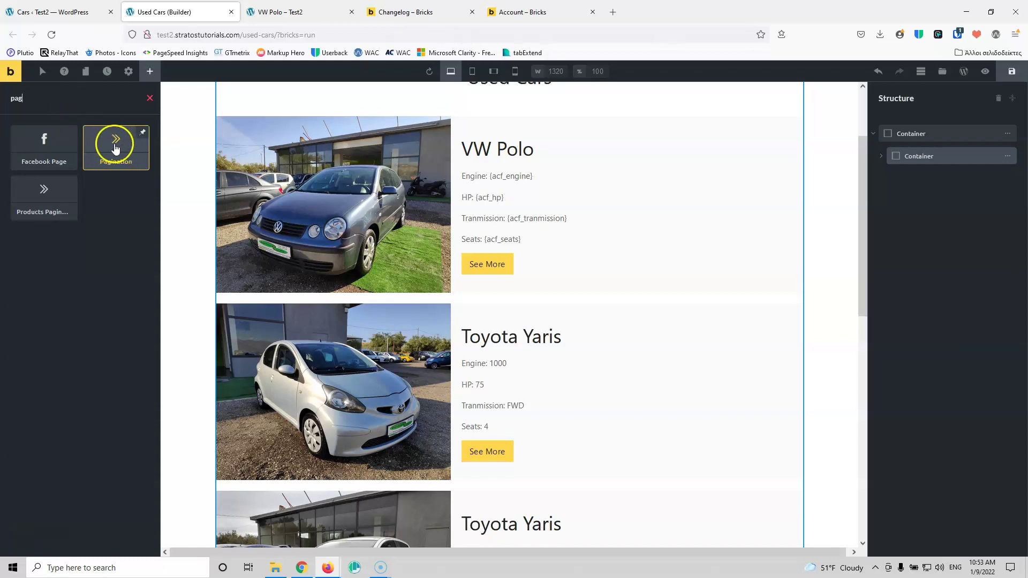
{"action": "left_click_drag", "start_coordinate": [114, 156], "coordinate": [454, 515]}
{"action": "scroll", "coordinate": [616, 363], "scroll_direction": "down", "scroll_amount": 10}
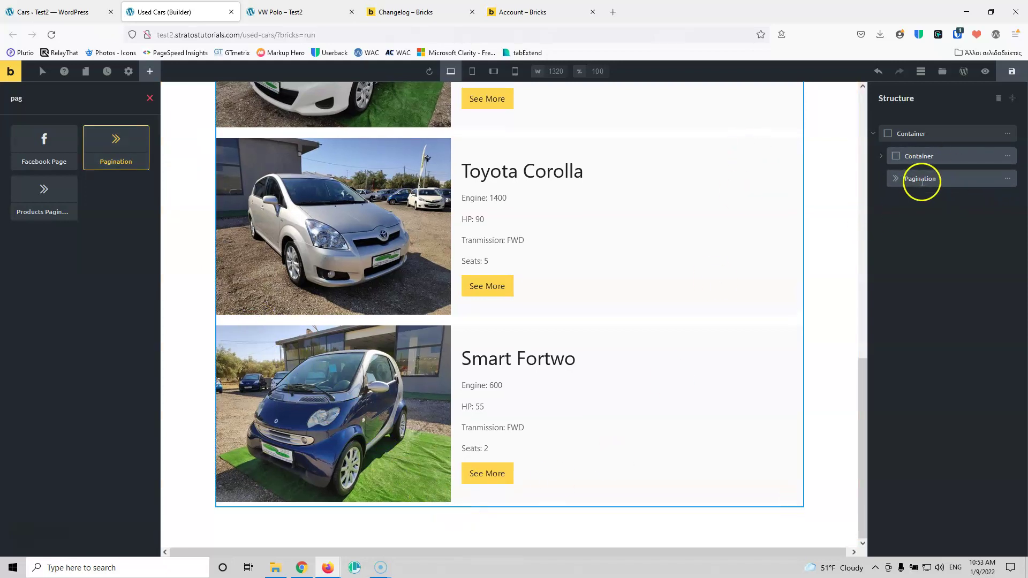
{"action": "left_click", "coordinate": [881, 156]}
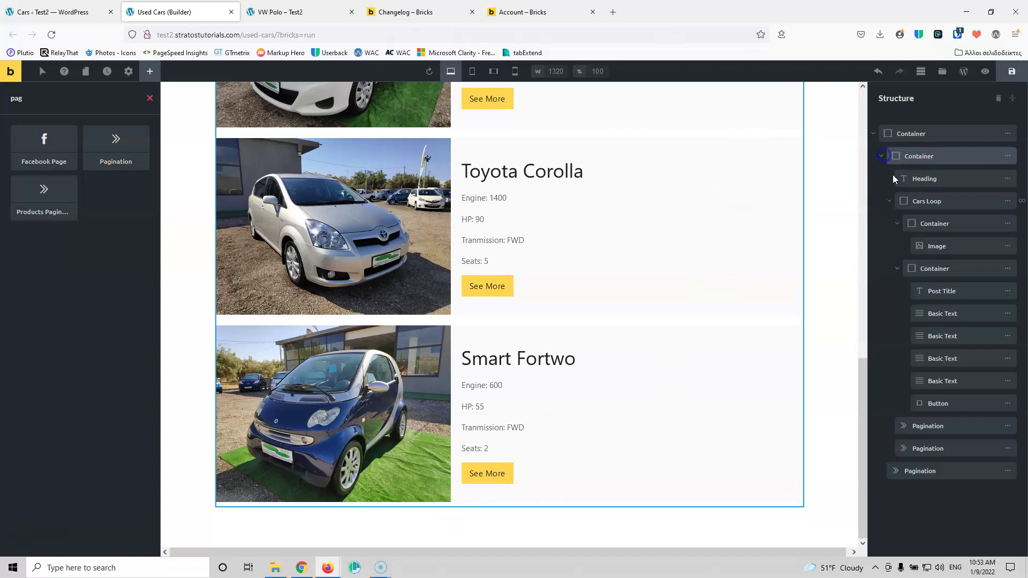
{"action": "left_click", "coordinate": [882, 156]}
Step: Link the Pagination element to the Cars Loop query and align it to the center
{"action": "left_click", "coordinate": [942, 176]}
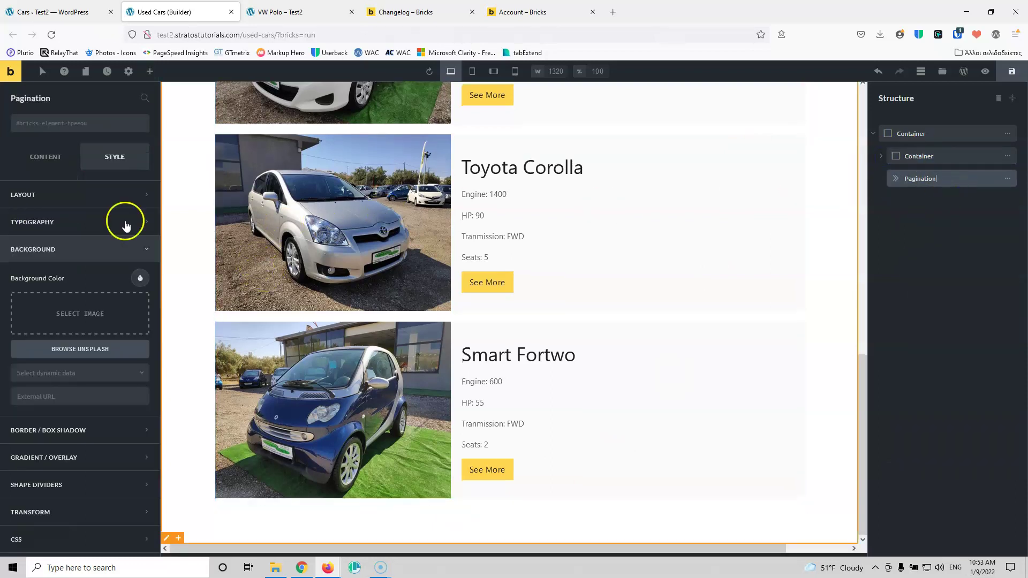
{"action": "left_click", "coordinate": [51, 163]}
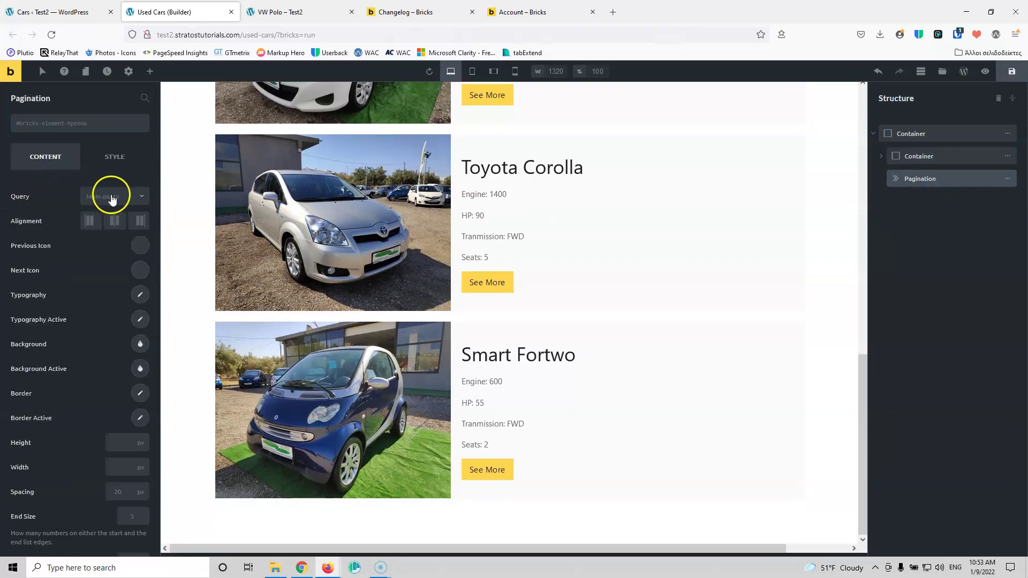
{"action": "left_click", "coordinate": [129, 197]}
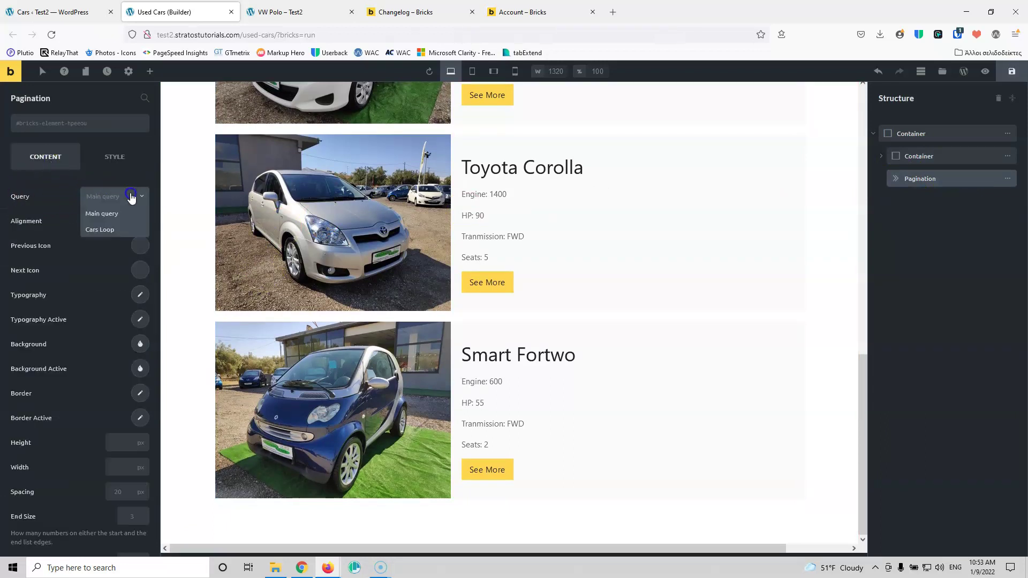
{"action": "left_click", "coordinate": [99, 230]}
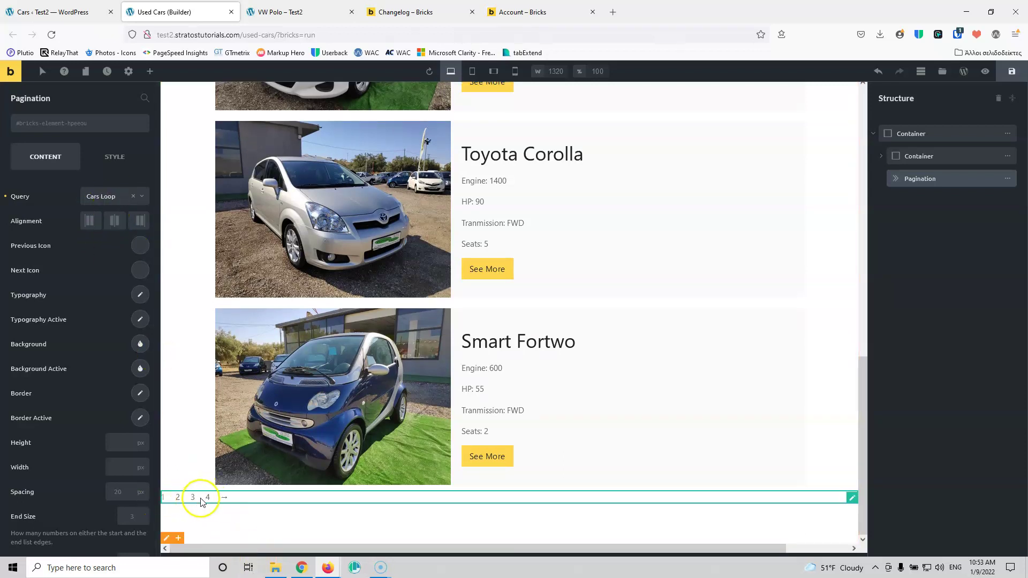
{"action": "left_click", "coordinate": [114, 220]}
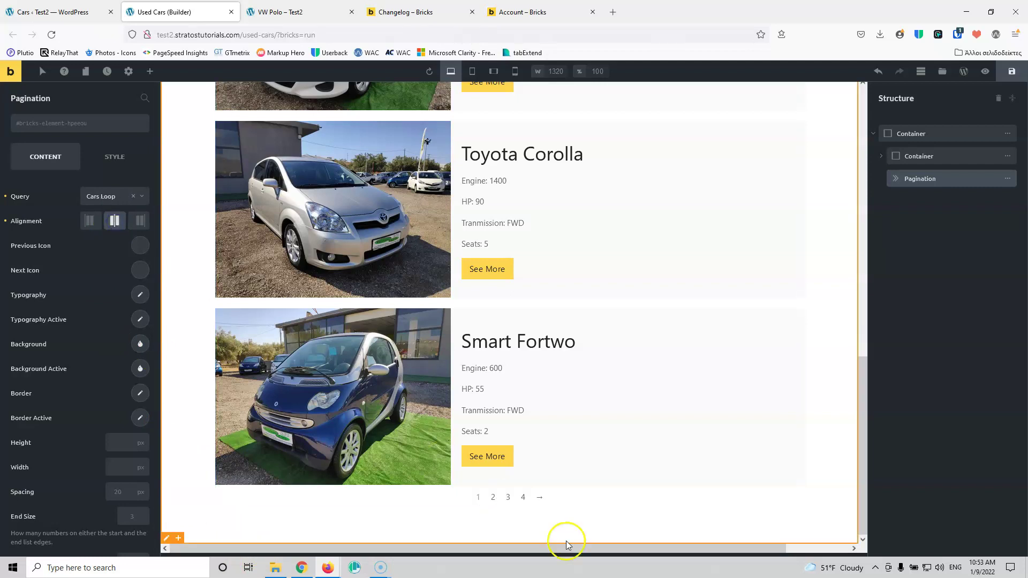
Step: Give the container above the pagination a bottom margin of 20 px
{"action": "left_click", "coordinate": [929, 158]}
{"action": "left_click", "coordinate": [110, 156]}
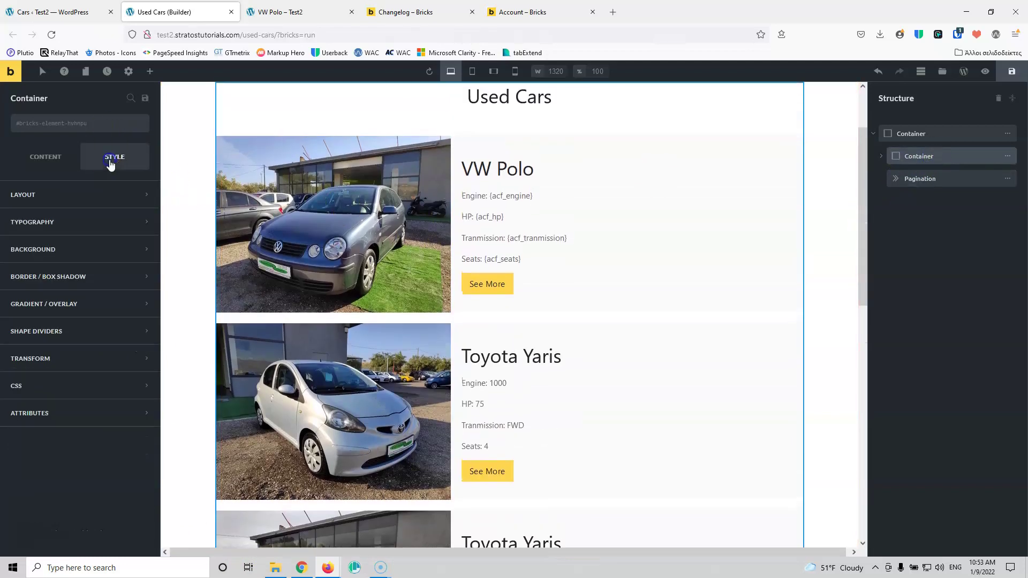
{"action": "left_click", "coordinate": [76, 200]}
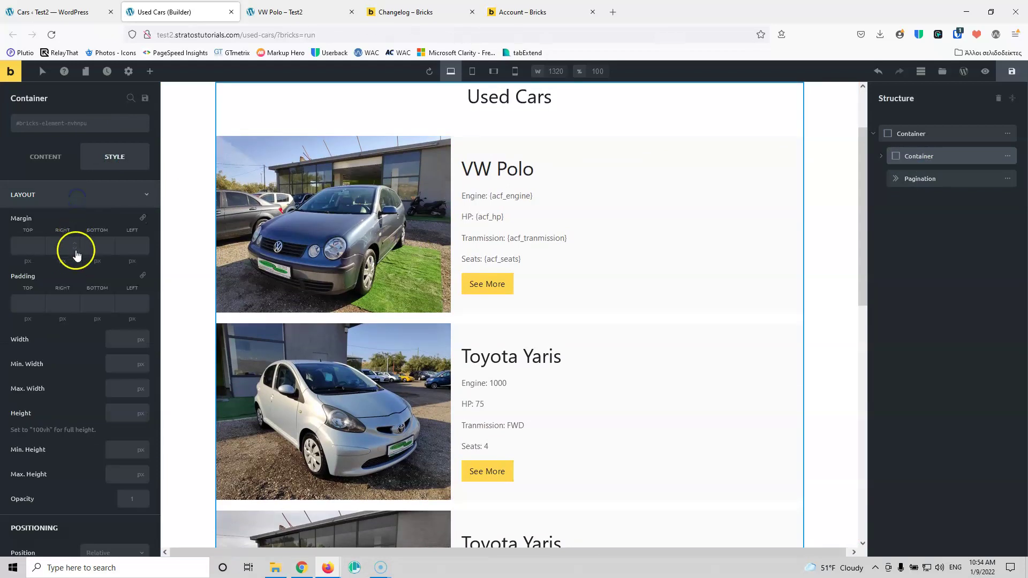
{"action": "left_click", "coordinate": [98, 242]}
{"action": "type", "text": "20"}
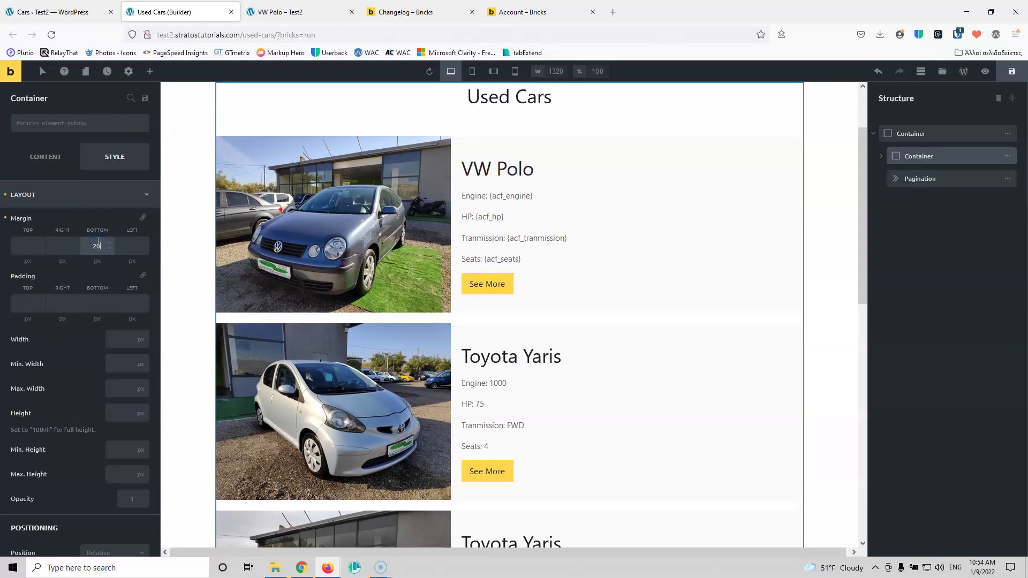
{"action": "scroll", "coordinate": [439, 361], "scroll_direction": "down", "scroll_amount": 10}
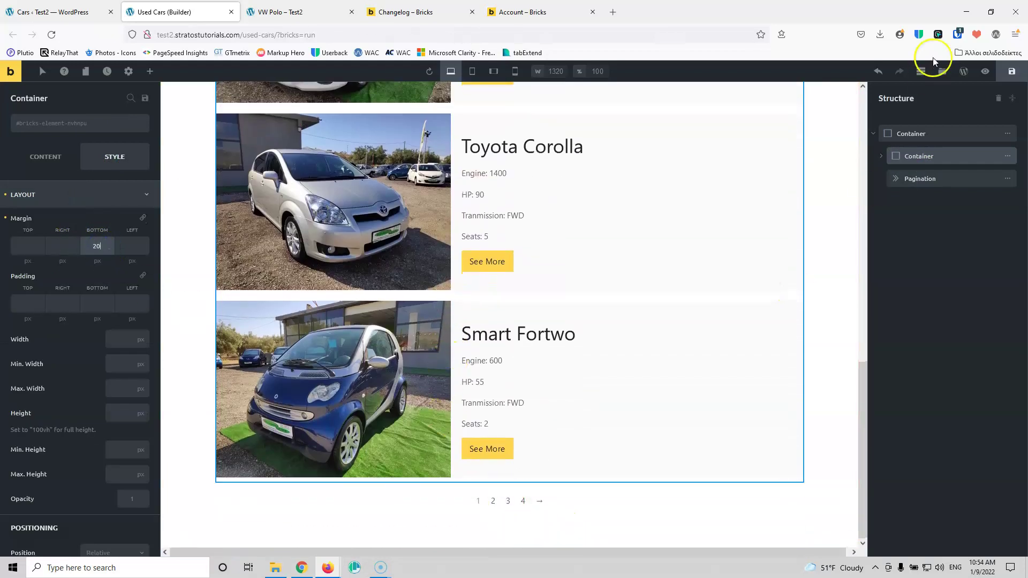
Step: Save the page and open the live Used Cars page to check the car list and its pagination
{"action": "left_click", "coordinate": [1011, 71]}
{"action": "left_click", "coordinate": [275, 13]}
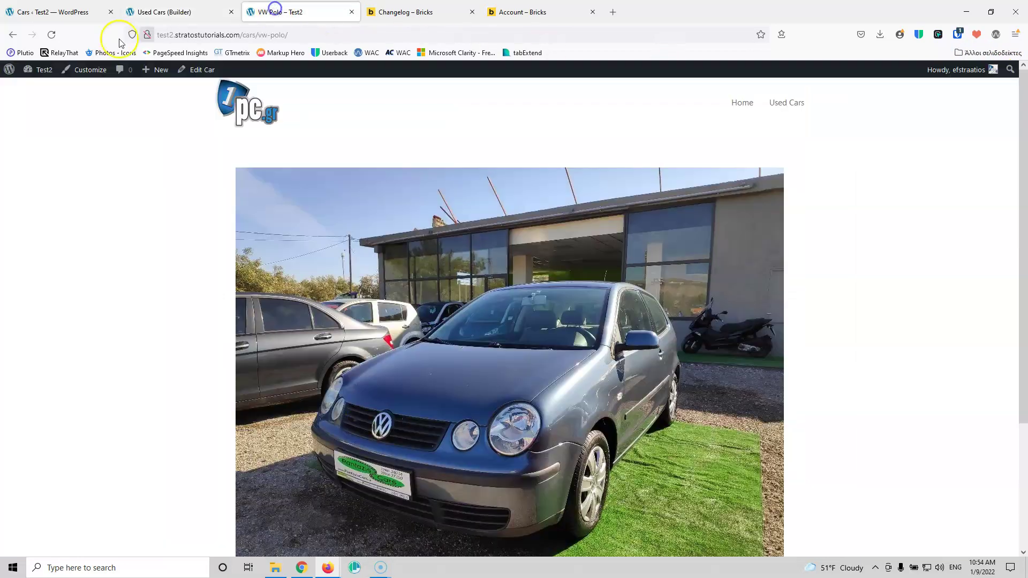
{"action": "left_click", "coordinate": [50, 34]}
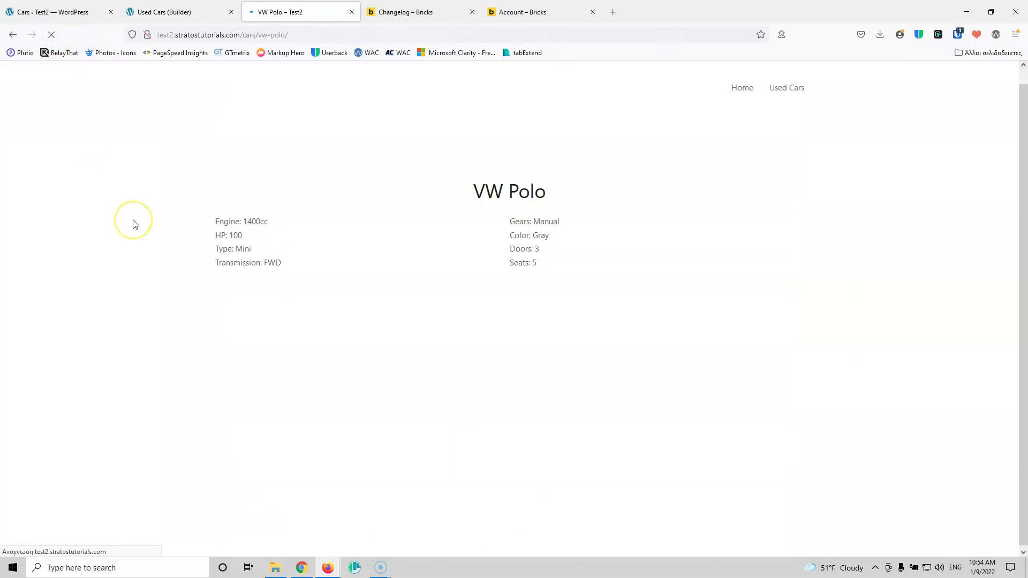
{"action": "scroll", "coordinate": [137, 223], "scroll_direction": "up", "scroll_amount": 3}
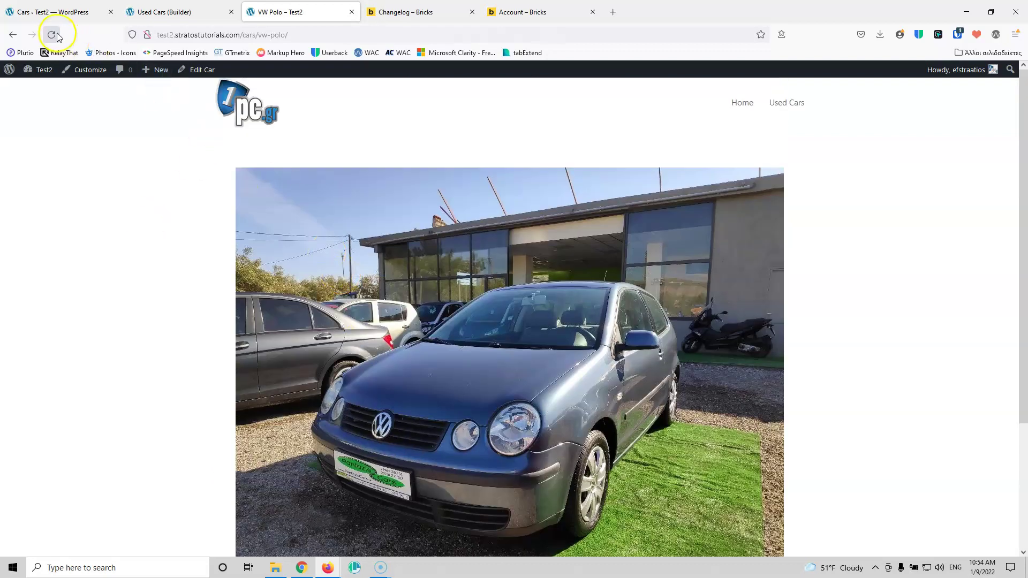
{"action": "left_click", "coordinate": [786, 111]}
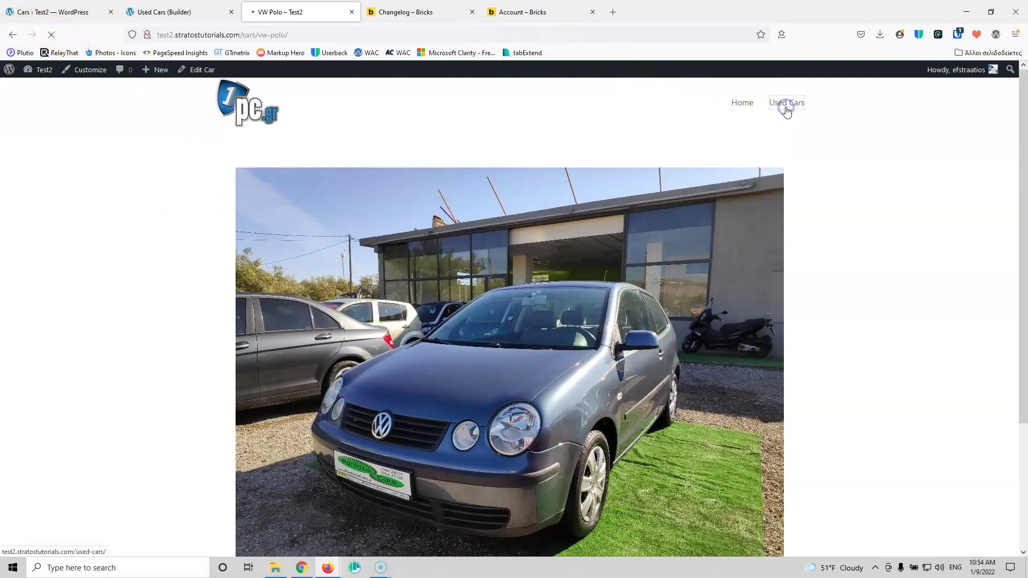
{"action": "scroll", "coordinate": [345, 229], "scroll_direction": "down", "scroll_amount": 10}
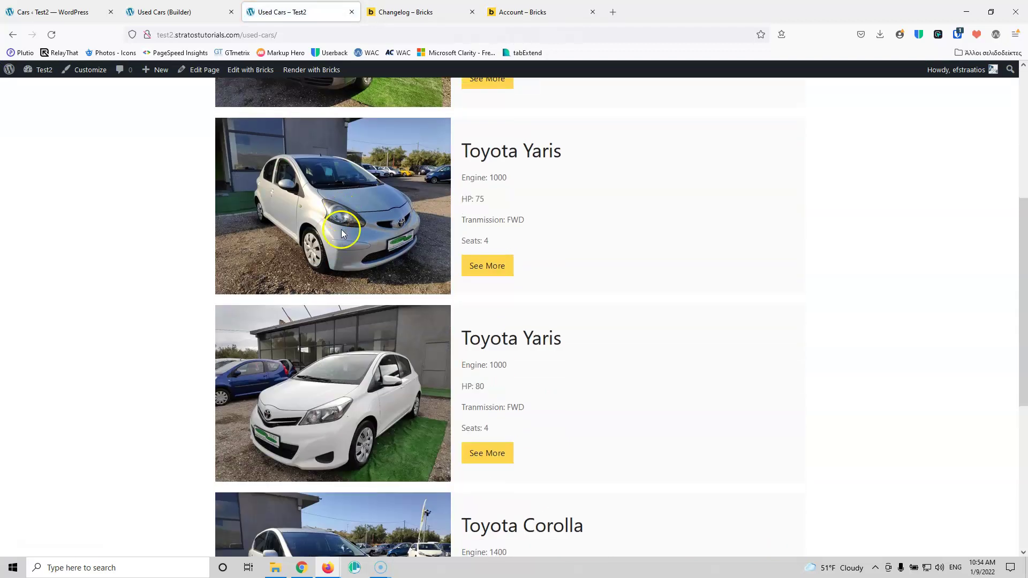
Step: Browse the car listings on pages 2 and 3 through the pagination links and return to the Used Cars builder
{"action": "left_click", "coordinate": [494, 510]}
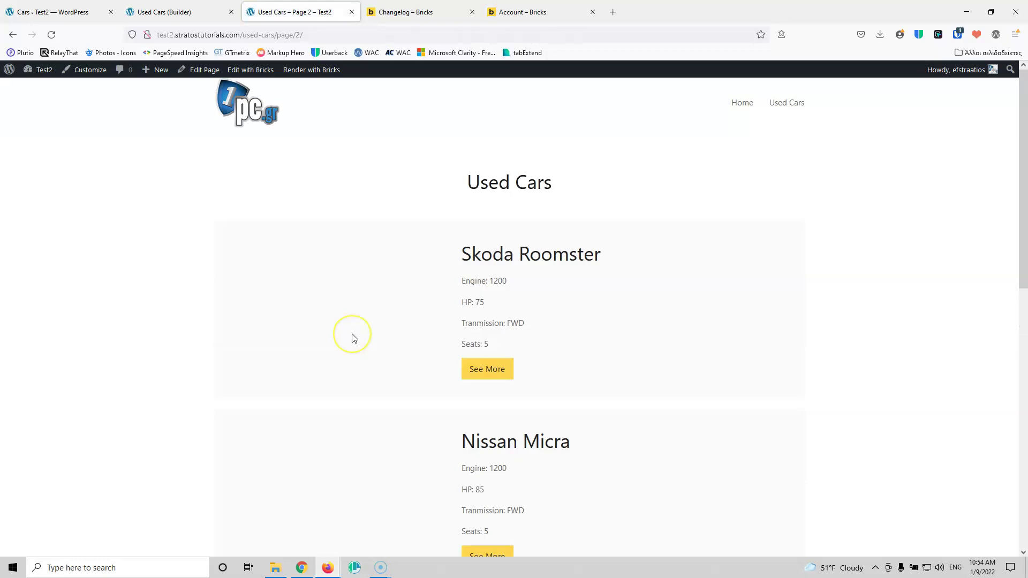
{"action": "scroll", "coordinate": [352, 334], "scroll_direction": "down", "scroll_amount": 5}
{"action": "scroll", "coordinate": [352, 337], "scroll_direction": "down", "scroll_amount": 6}
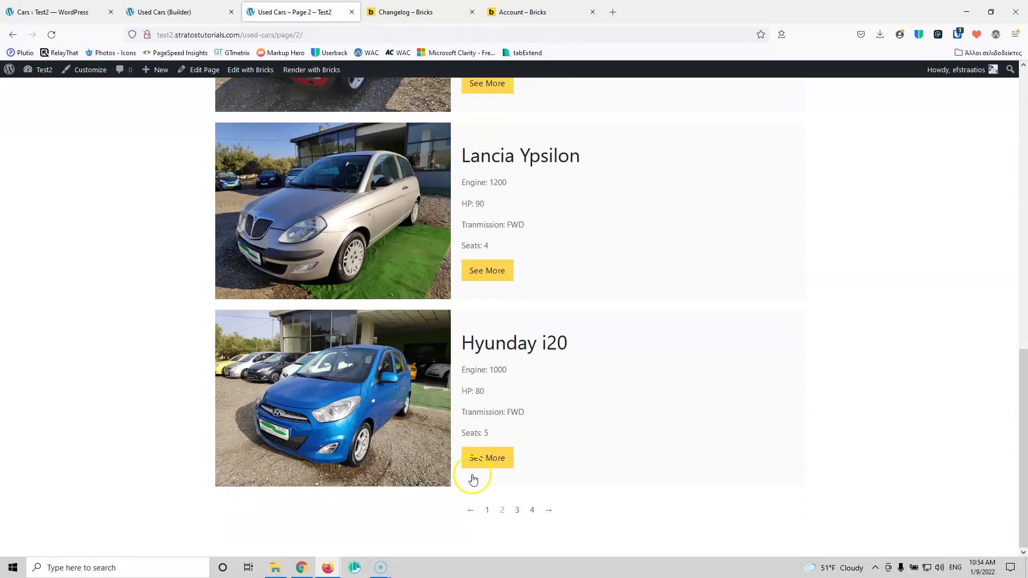
{"action": "left_click", "coordinate": [517, 510]}
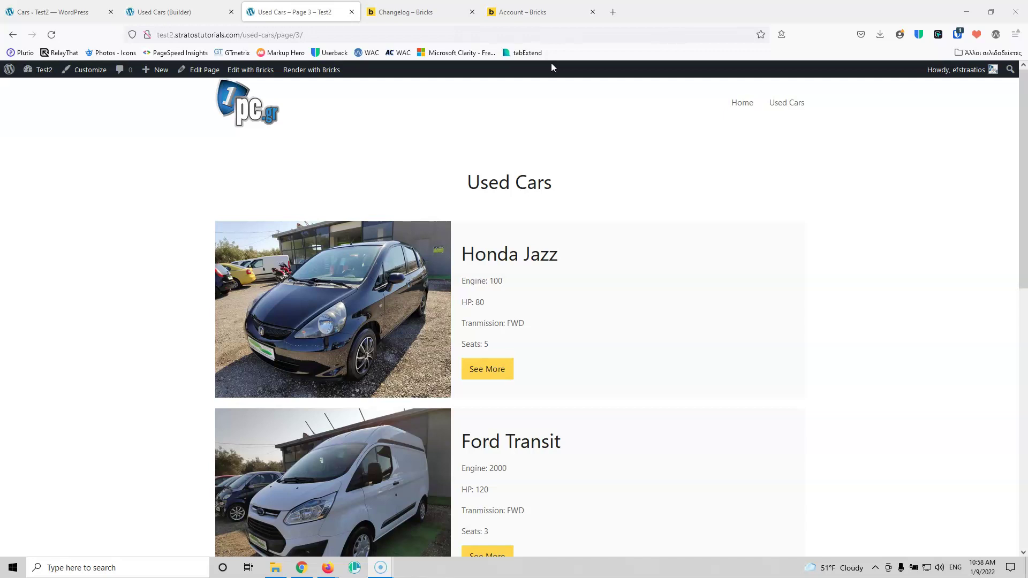
{"action": "left_click", "coordinate": [570, 290]}
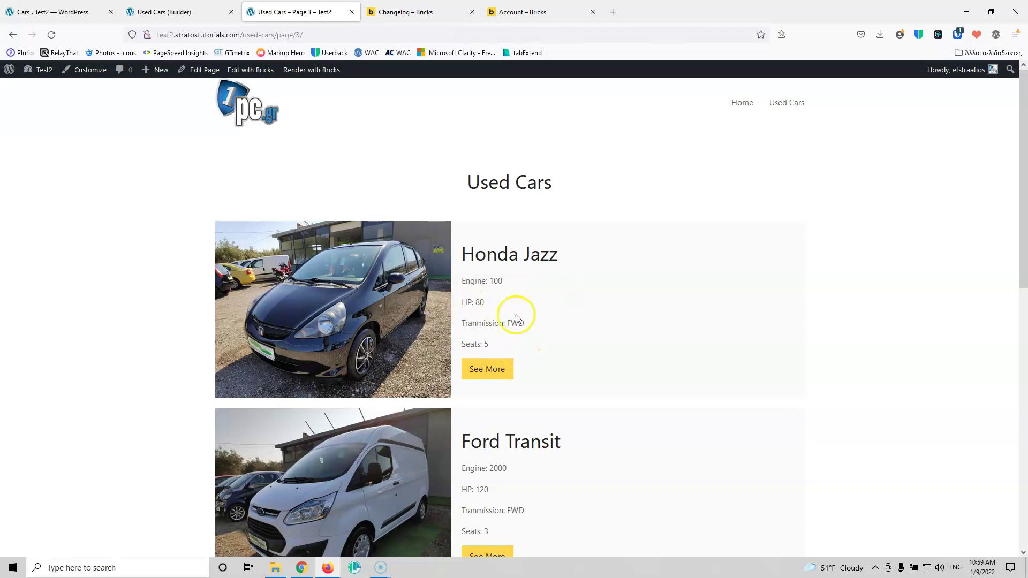
{"action": "scroll", "coordinate": [509, 312], "scroll_direction": "down", "scroll_amount": 5}
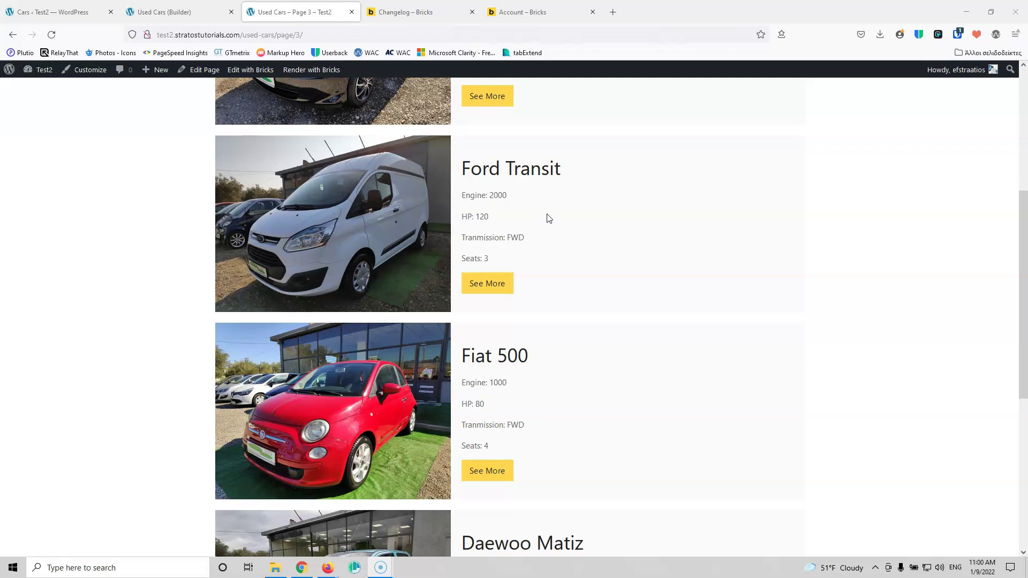
{"action": "left_click", "coordinate": [171, 12]}
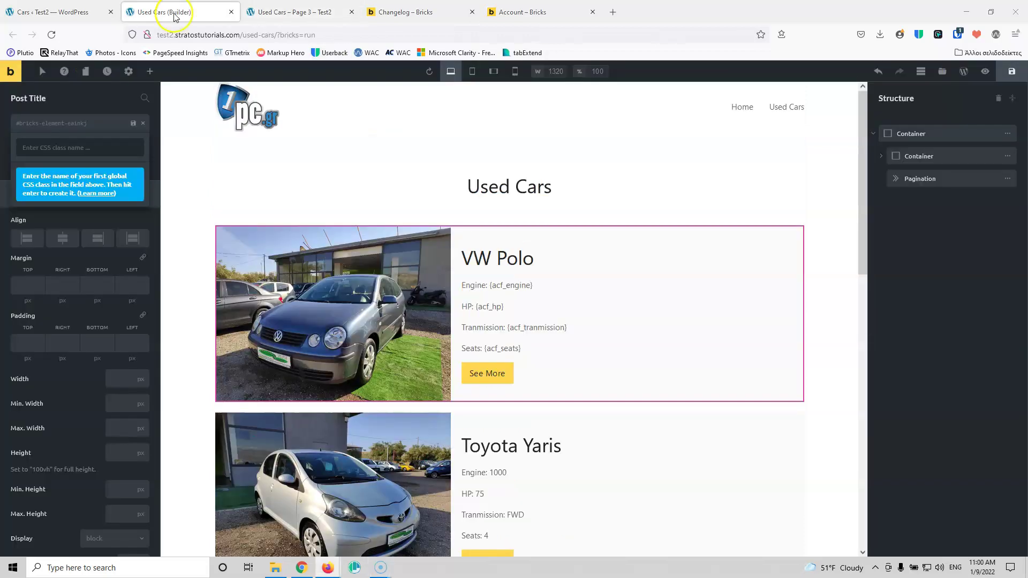